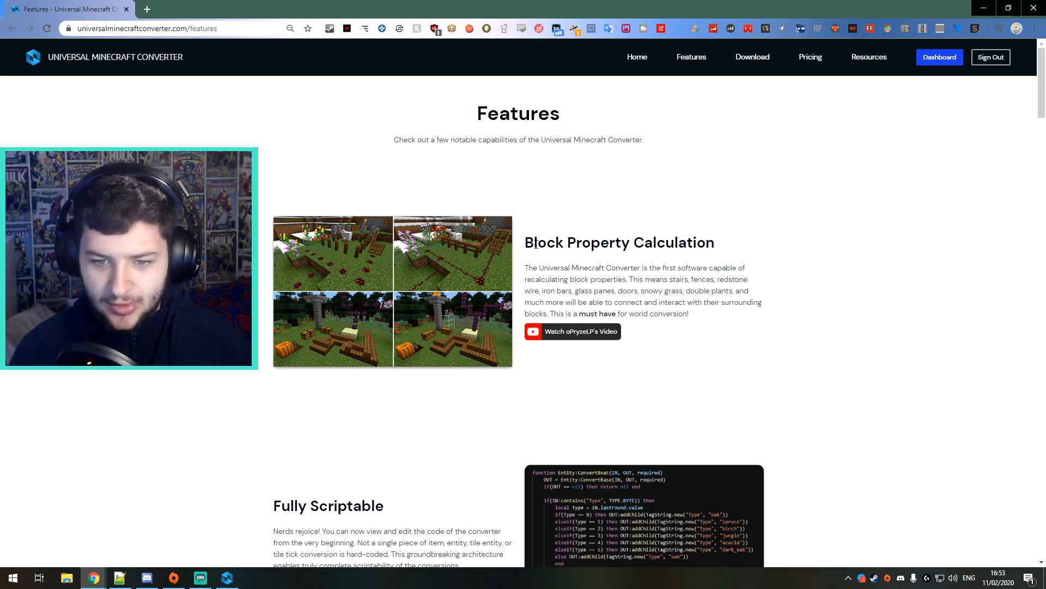
# Step: Read the Block Property Calculation section, covering how block properties such as stairs, fences and redstone wire are recalculated
pyautogui.moveTo(527, 243); pyautogui.dragTo(700, 243)
pyautogui.click(713, 243)
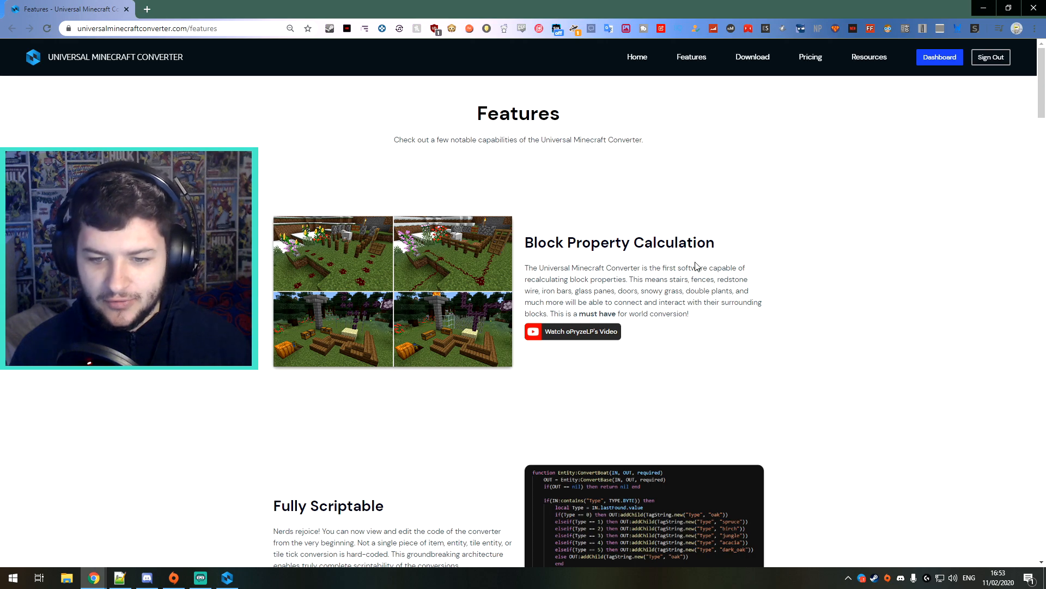
pyautogui.moveTo(653, 267); pyautogui.dragTo(722, 267)
pyautogui.moveTo(525, 280); pyautogui.dragTo(617, 279)
pyautogui.click(619, 280)
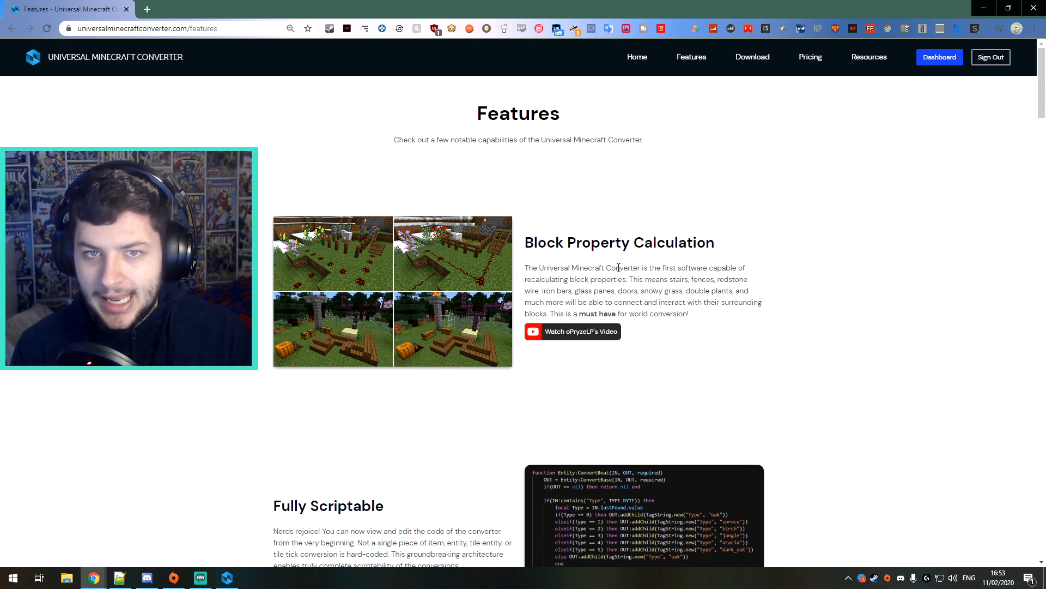
pyautogui.moveTo(529, 242); pyautogui.dragTo(715, 242)
pyautogui.moveTo(715, 242); pyautogui.dragTo(527, 243)
pyautogui.click(529, 248)
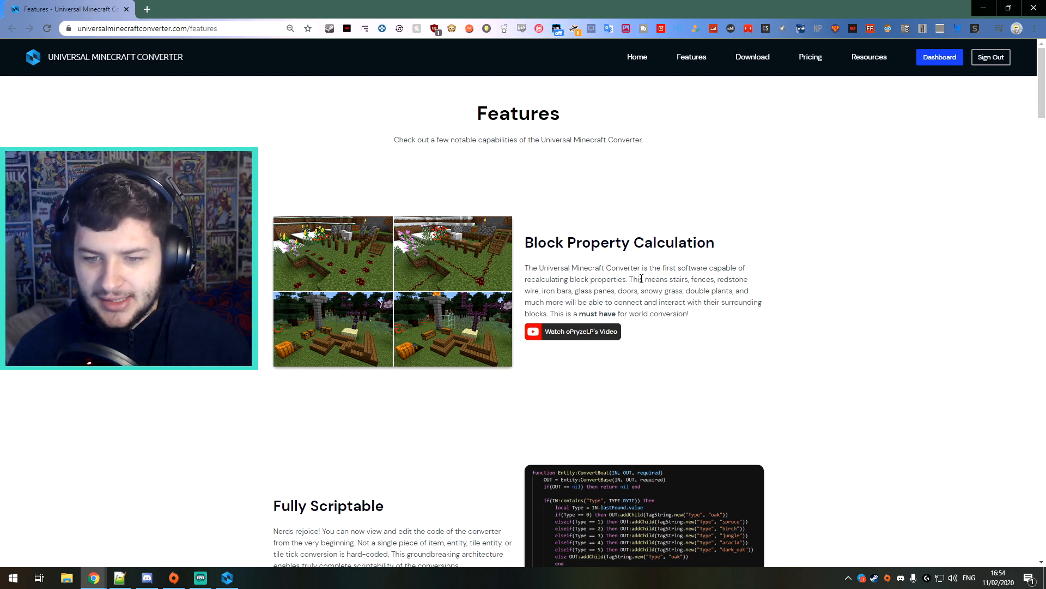
pyautogui.moveTo(632, 280); pyautogui.dragTo(730, 279)
pyautogui.moveTo(525, 290); pyautogui.dragTo(598, 291)
pyautogui.click(586, 292)
pyautogui.moveTo(683, 289); pyautogui.dragTo(750, 291)
pyautogui.click(598, 301)
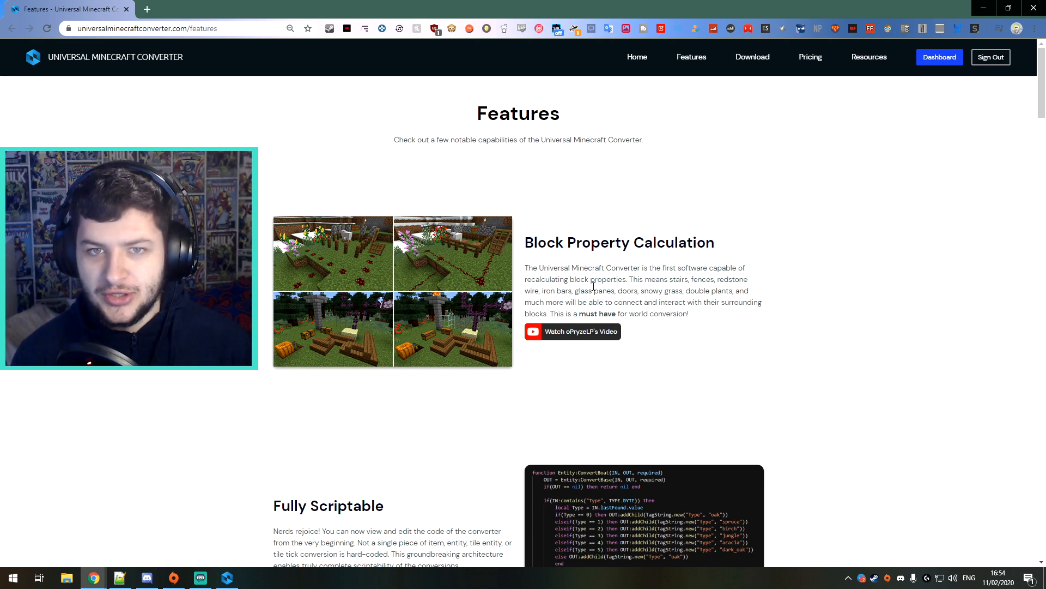
# Step: Open the Block Property Calculation comparison image in separate browser tabs and view it enlarged
pyautogui.rightClick(315, 254)
pyautogui.click(335, 262)
pyautogui.rightClick(420, 254)
pyautogui.click(438, 261)
pyautogui.rightClick(339, 333)
pyautogui.click(358, 339)
pyautogui.rightClick(444, 333)
pyautogui.click(463, 340)
pyautogui.click(223, 4)
pyautogui.click(518, 265)
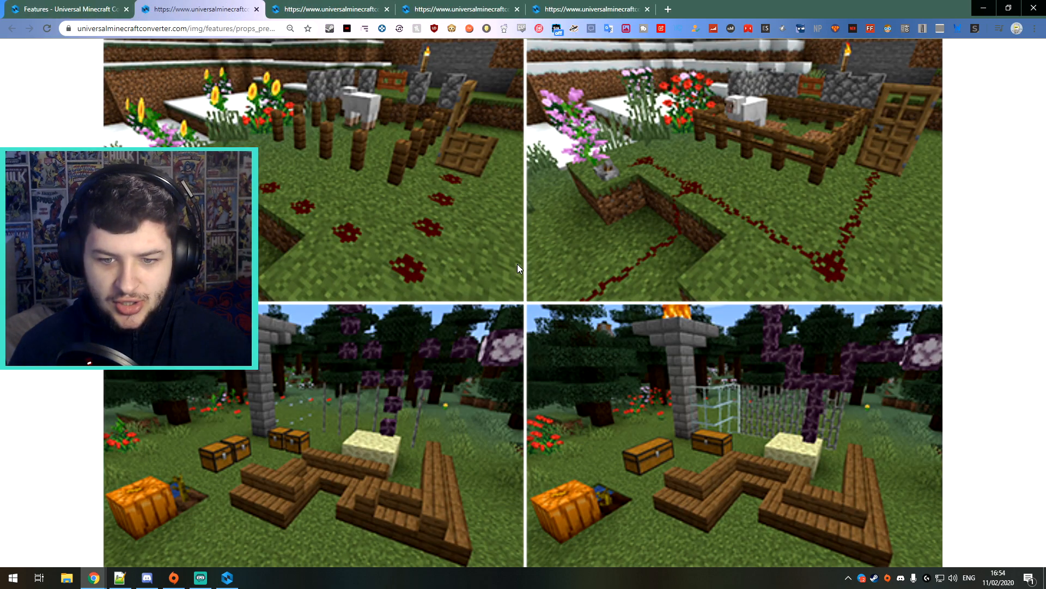
# Step: Close the duplicate image tabs, examine the remaining block property comparison at full view, and return to the features page
pyautogui.click(386, 10)
pyautogui.click(387, 9)
pyautogui.click(387, 10)
pyautogui.click(595, 226)
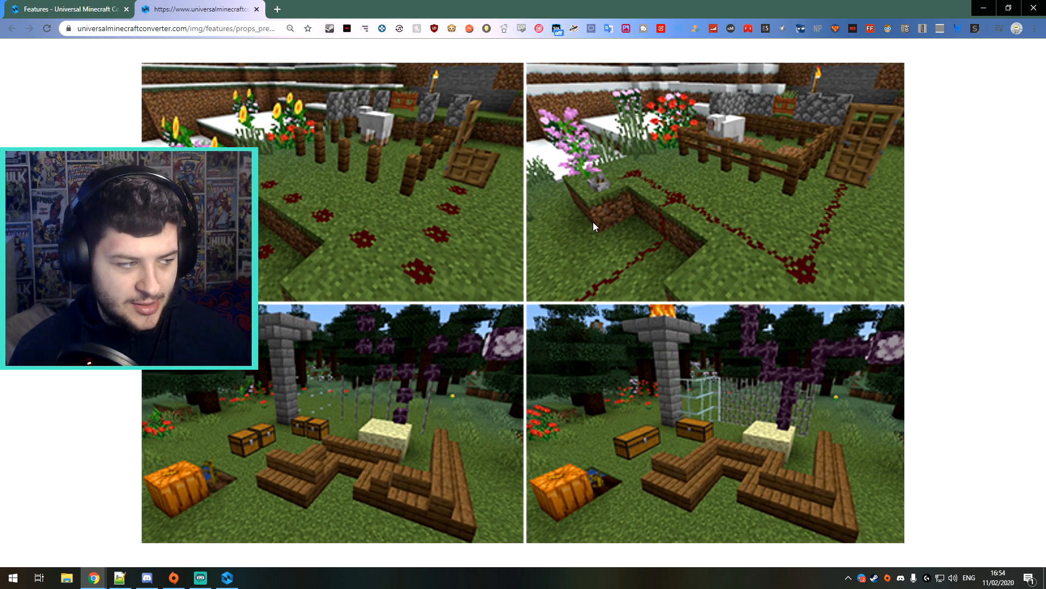
pyautogui.scroll(-1, 595, 226)
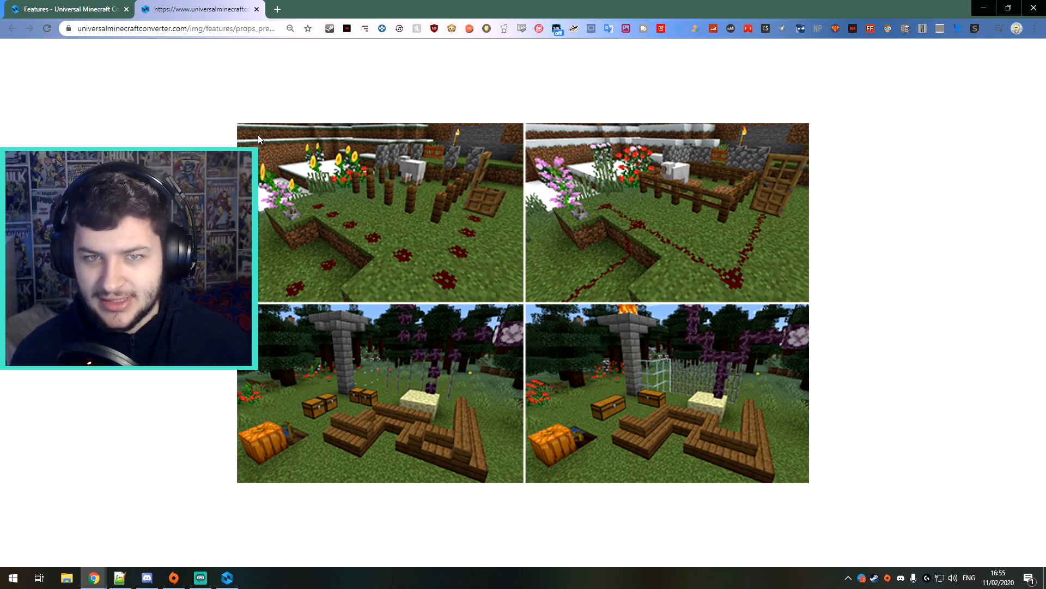
pyautogui.click(257, 9)
# Step: Read the Fully Scriptable section about viewing and editing the converter's code
pyautogui.scroll(-1, 262, 256)
pyautogui.moveTo(295, 178); pyautogui.dragTo(384, 180)
pyautogui.click(363, 197)
pyautogui.moveTo(336, 204); pyautogui.dragTo(474, 204)
pyautogui.moveTo(291, 215); pyautogui.dragTo(461, 216)
pyautogui.click(384, 215)
pyautogui.click(460, 216)
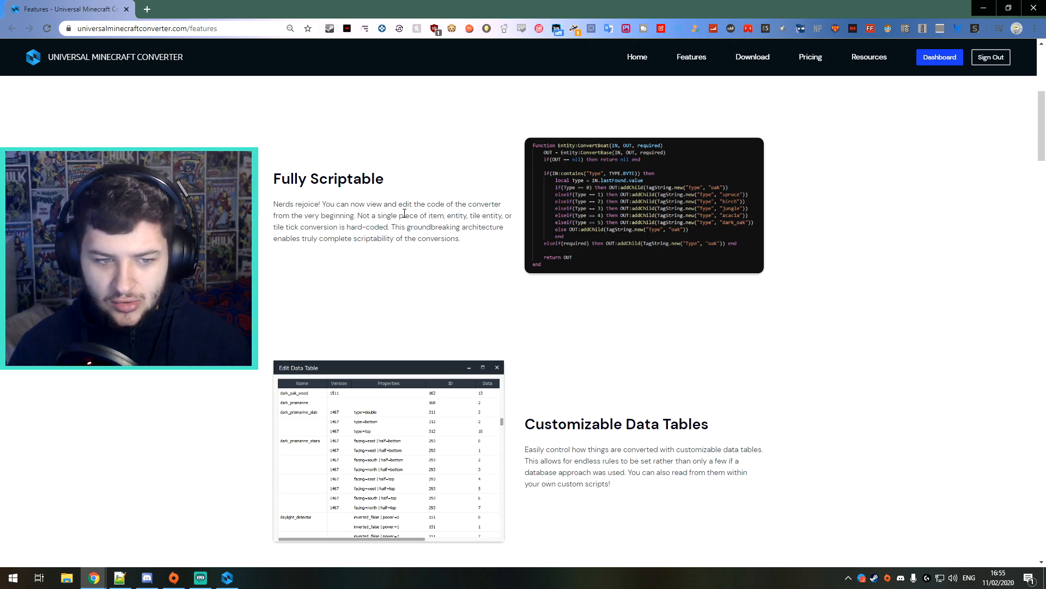
pyautogui.moveTo(355, 226); pyautogui.dragTo(461, 227)
pyautogui.moveTo(303, 227); pyautogui.dragTo(274, 203)
pyautogui.click(443, 239)
pyautogui.click(330, 212)
# Step: Look over the Customizable Data Tables section and the opening lines of the Chunk Relighting section
pyautogui.scroll(-4, 397, 287)
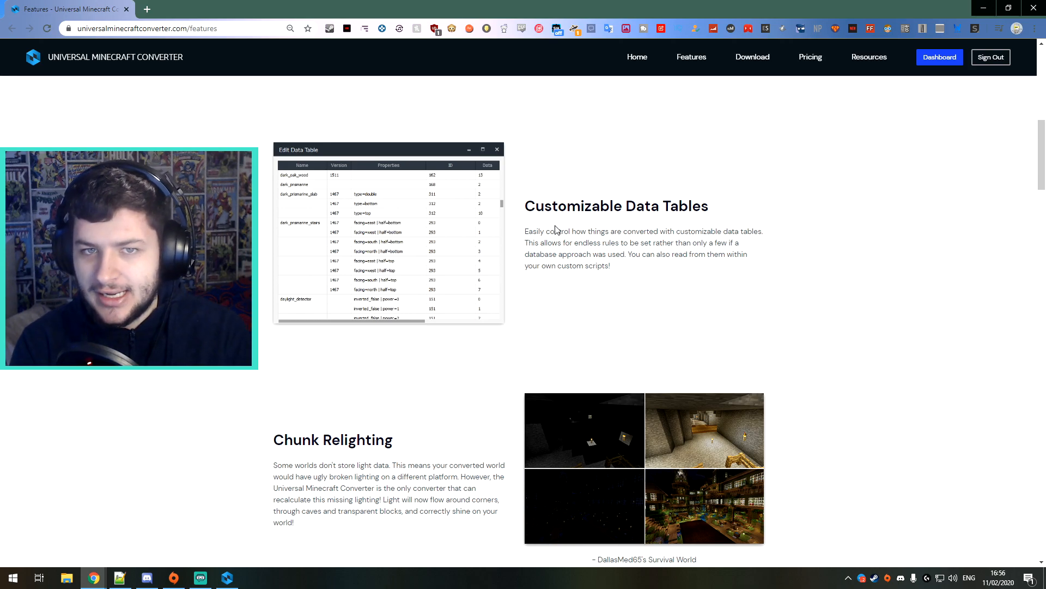
pyautogui.scroll(-5, 538, 303)
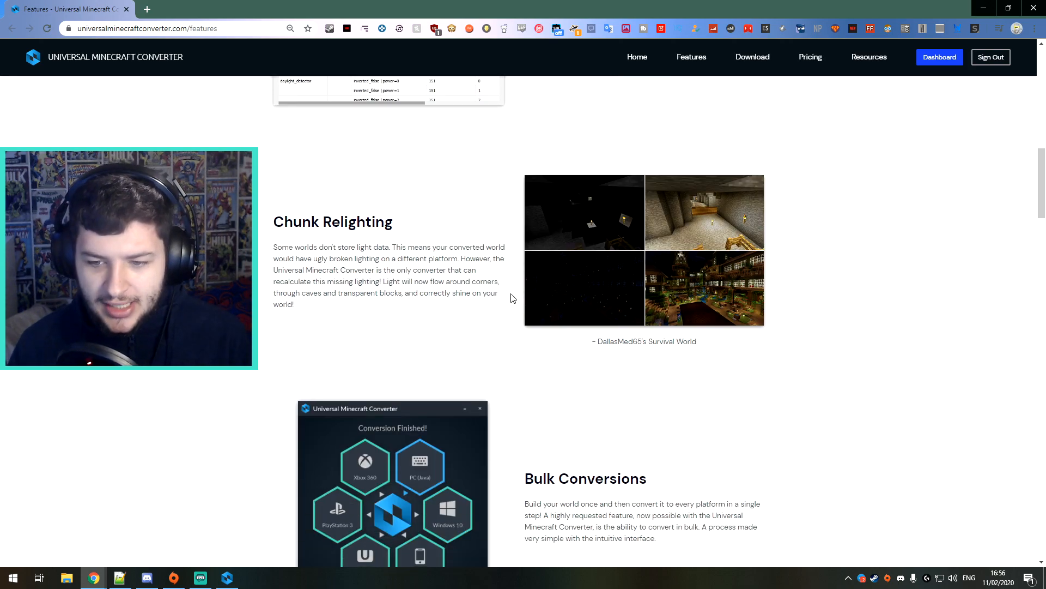
pyautogui.moveTo(272, 185); pyautogui.dragTo(376, 195)
pyautogui.click(376, 194)
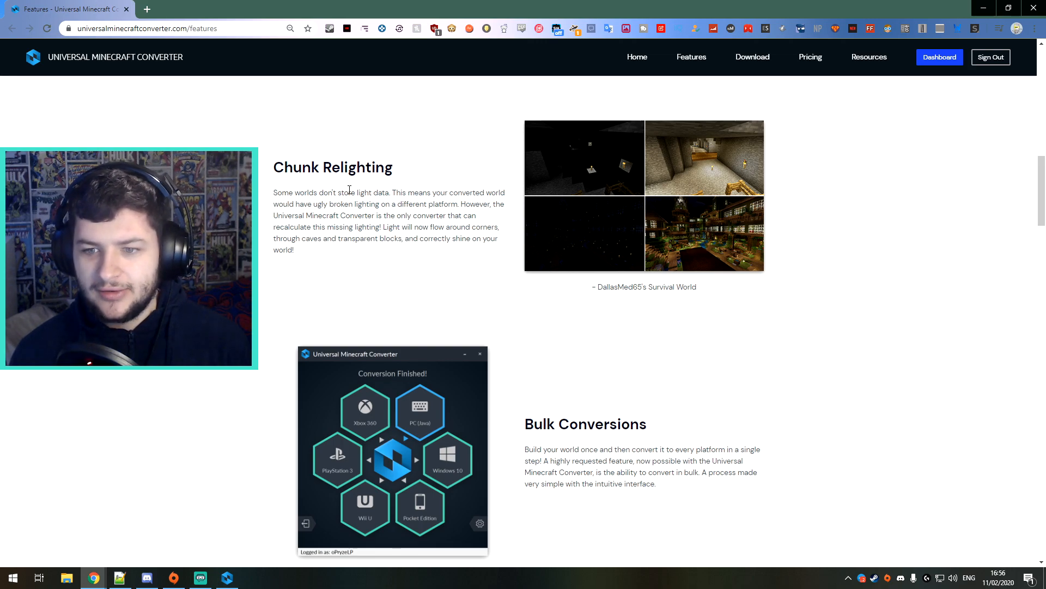
# Step: Open the Chunk Relighting comparison image in a new tab, examine it enlarged, and close it
pyautogui.rightClick(649, 214)
pyautogui.click(668, 223)
pyautogui.click(223, 11)
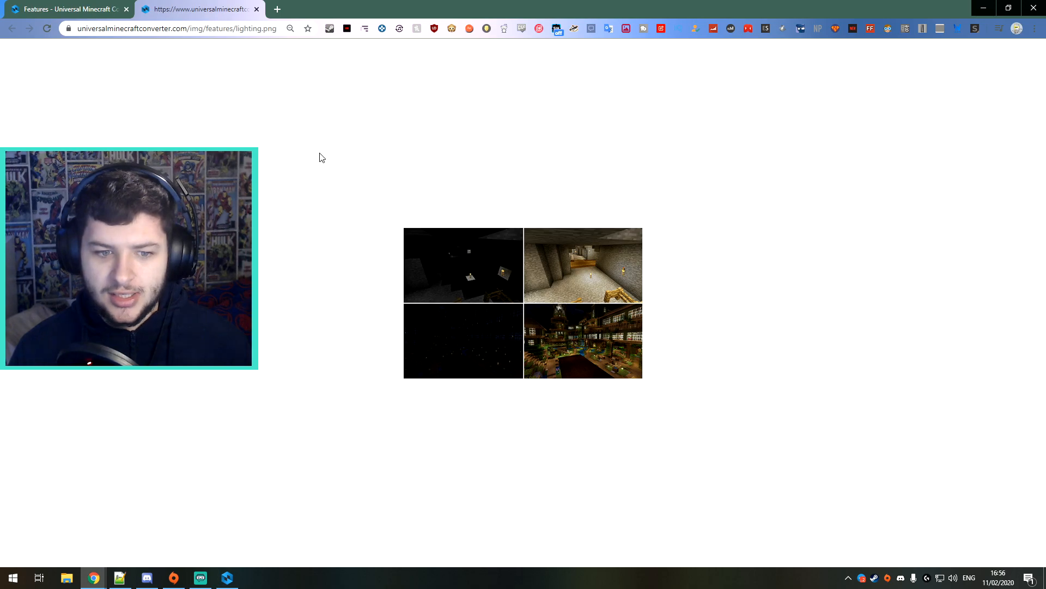
pyautogui.click(429, 269)
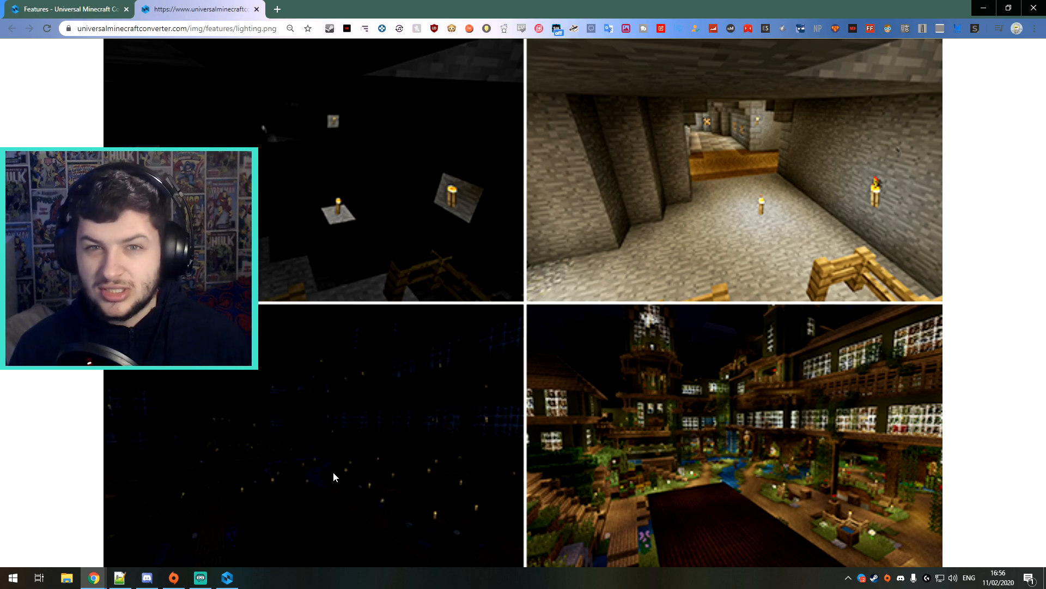
pyautogui.hotkey('ctrl', 'w')
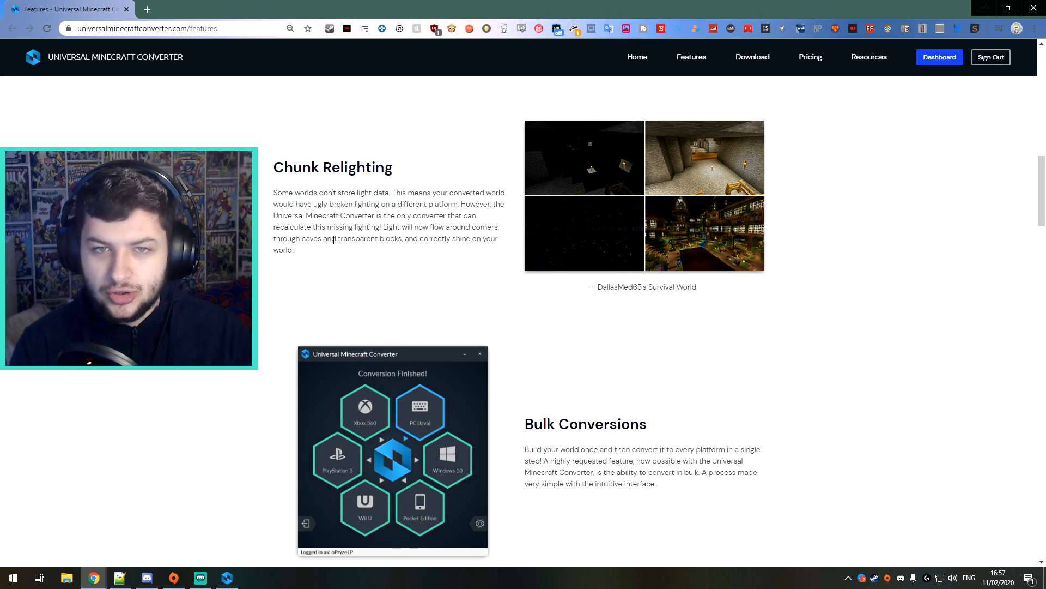
# Step: Read the Bulk Conversions section about converting one world to every platform in a single step
pyautogui.scroll(-4, 333, 240)
pyautogui.moveTo(533, 229); pyautogui.dragTo(642, 242)
pyautogui.click(600, 241)
pyautogui.moveTo(540, 243); pyautogui.dragTo(684, 254)
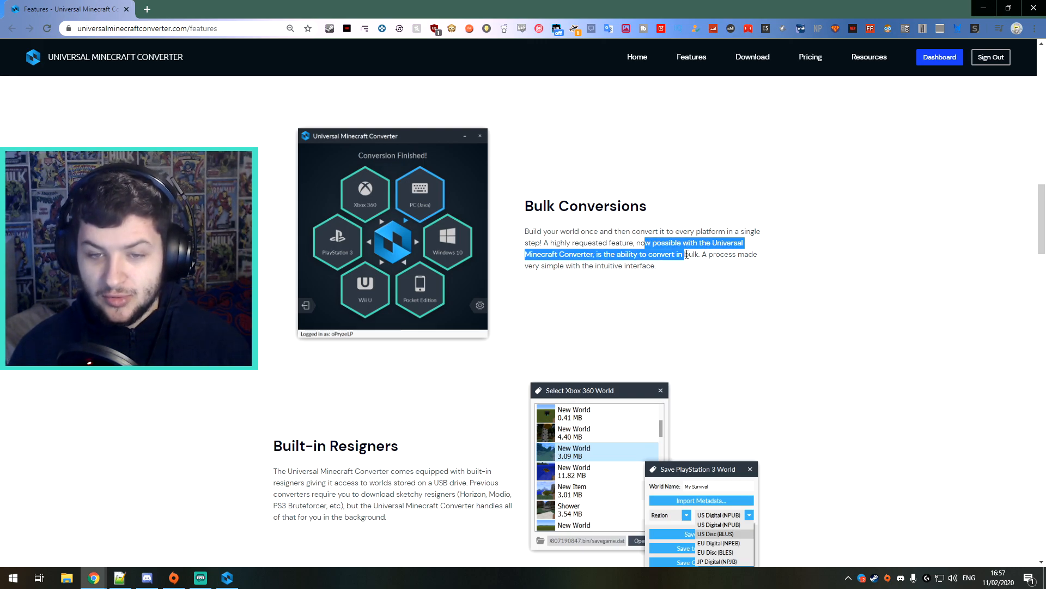
pyautogui.click(645, 239)
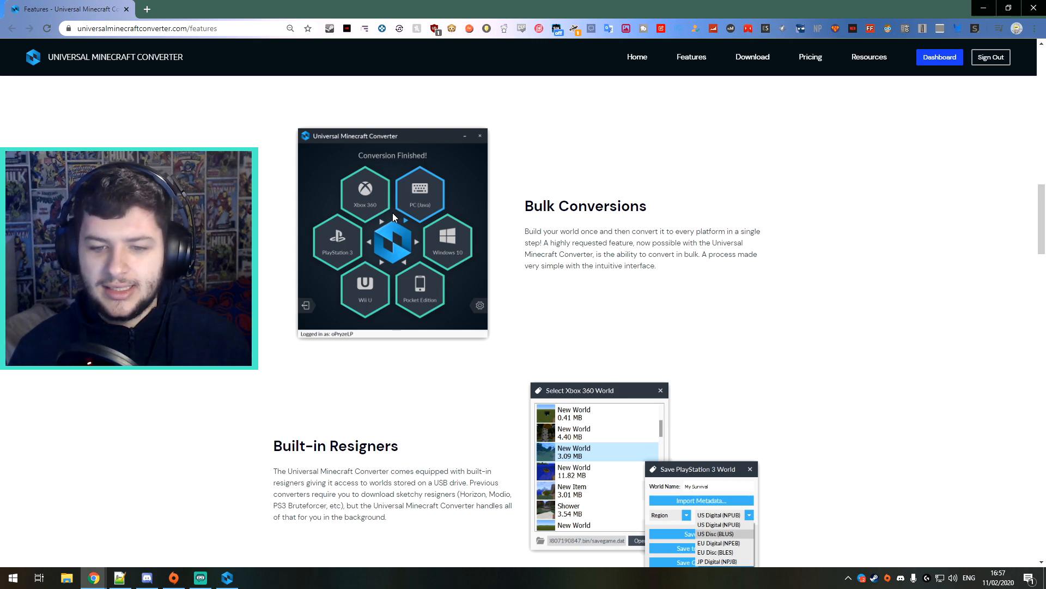
# Step: Read the Built-in Resigners section about accessing worlds stored on a USB drive
pyautogui.scroll(-5, 375, 220)
pyautogui.doubleClick(303, 199)
pyautogui.moveTo(331, 201); pyautogui.dragTo(489, 210)
pyautogui.click(451, 213)
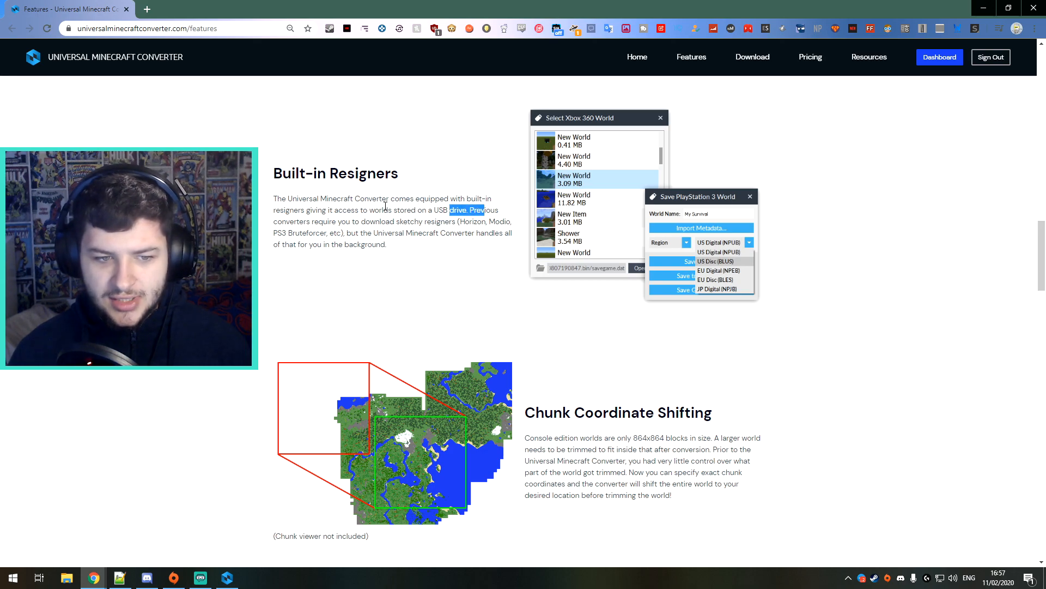
pyautogui.click(489, 210)
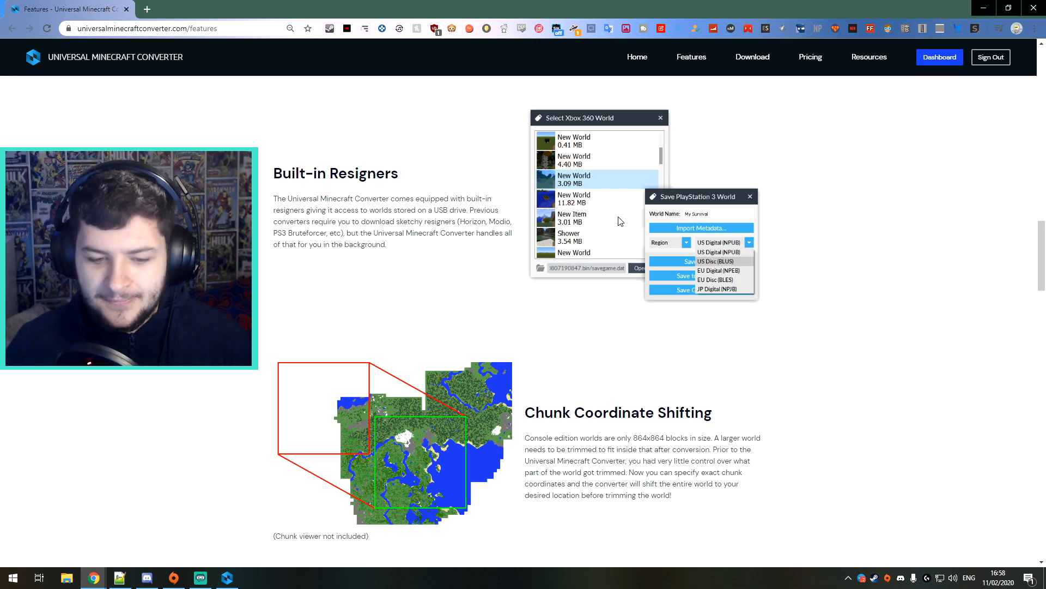
# Step: Read the Chunk Coordinate Shifting section about choosing which part of a large world is kept when trimming
pyautogui.scroll(-4, 619, 221)
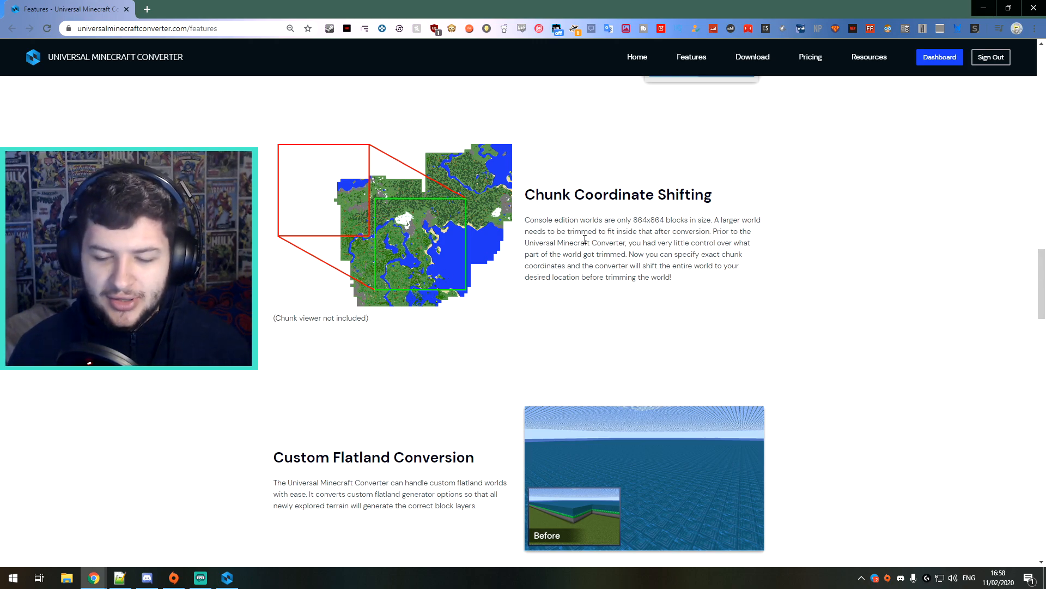
pyautogui.moveTo(626, 243); pyautogui.dragTo(609, 265)
pyautogui.click(613, 265)
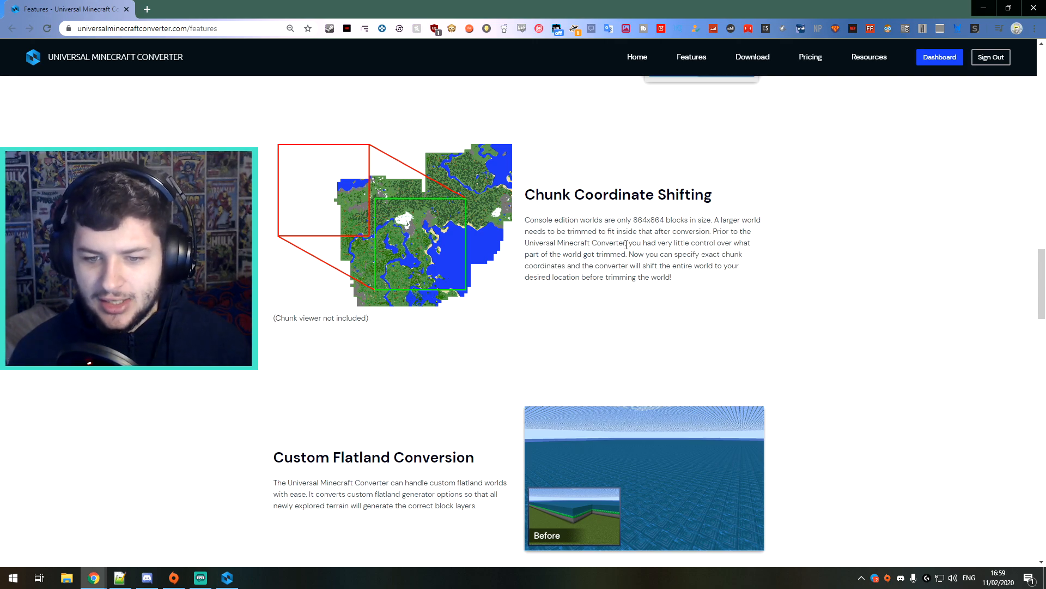
pyautogui.moveTo(550, 255); pyautogui.dragTo(608, 277)
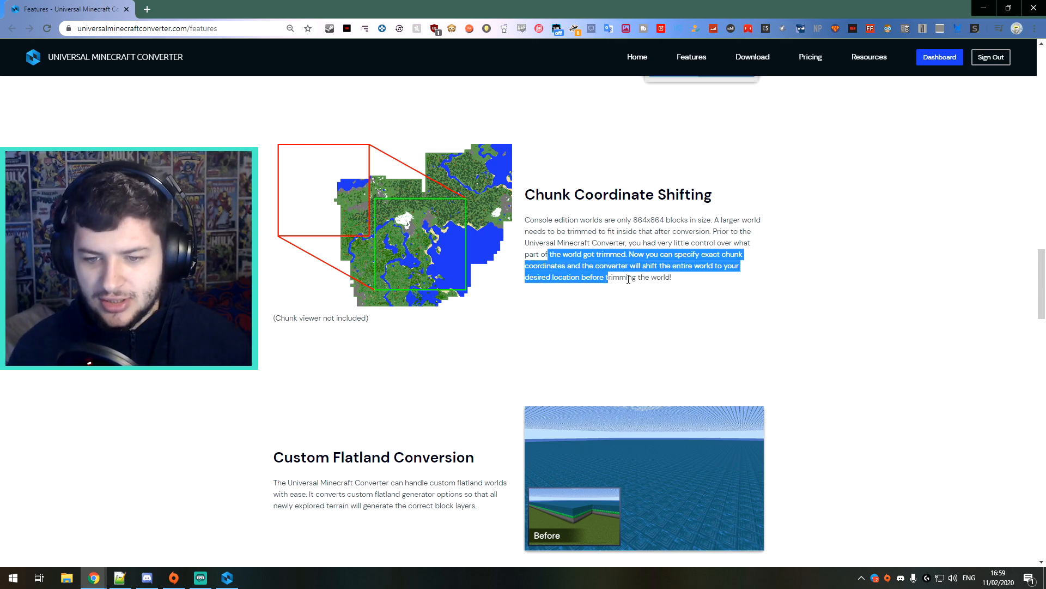
pyautogui.click(631, 274)
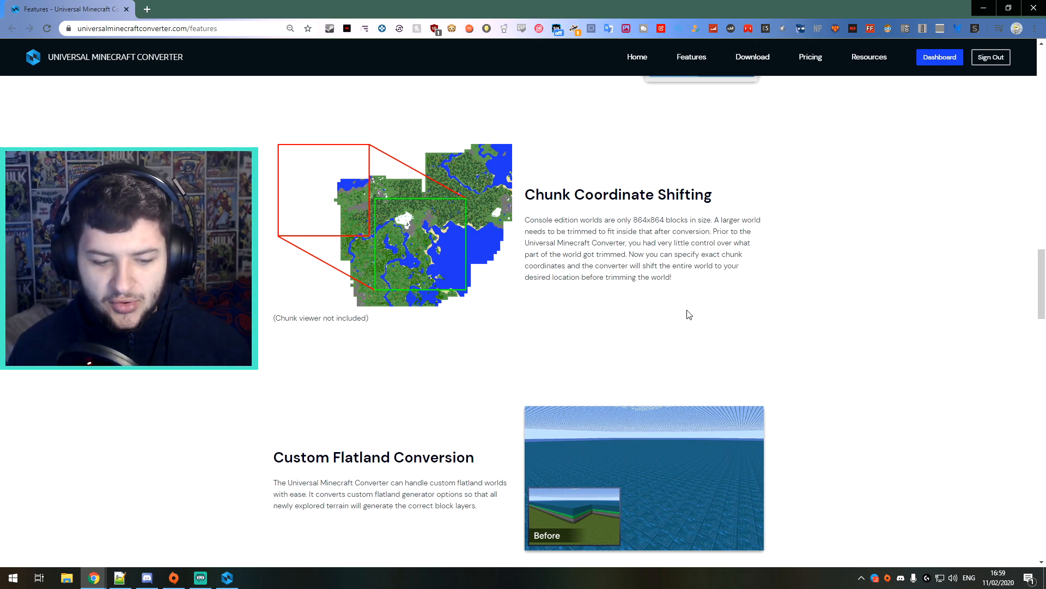
# Step: Read the Custom Flatland Conversion section about converting flatland generator options and block layers
pyautogui.scroll(-5, 684, 311)
pyautogui.moveTo(273, 184); pyautogui.dragTo(469, 187)
pyautogui.click(292, 207)
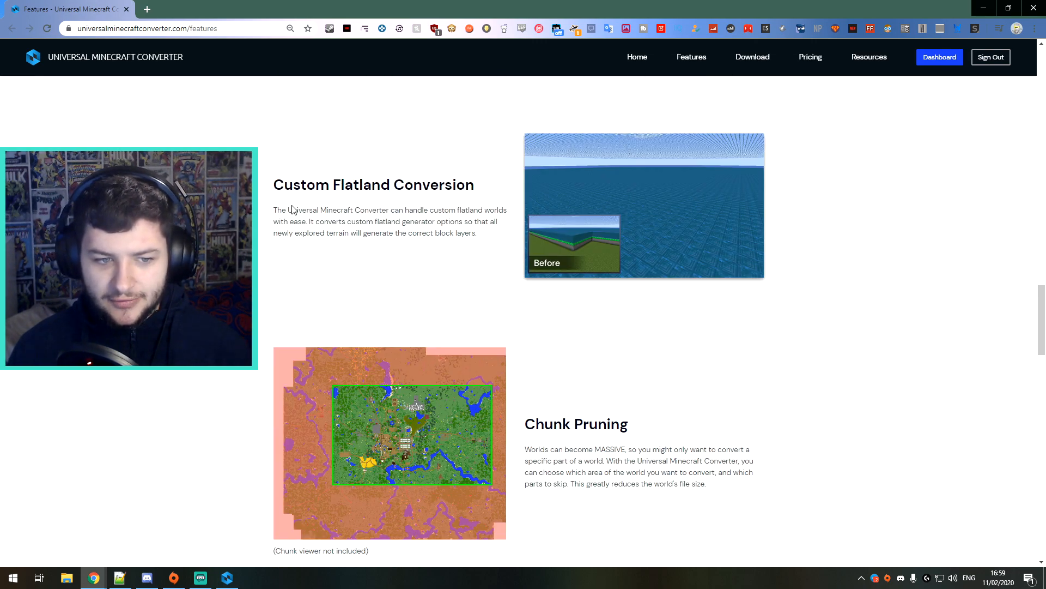
pyautogui.moveTo(318, 210); pyautogui.dragTo(487, 209)
pyautogui.click(487, 209)
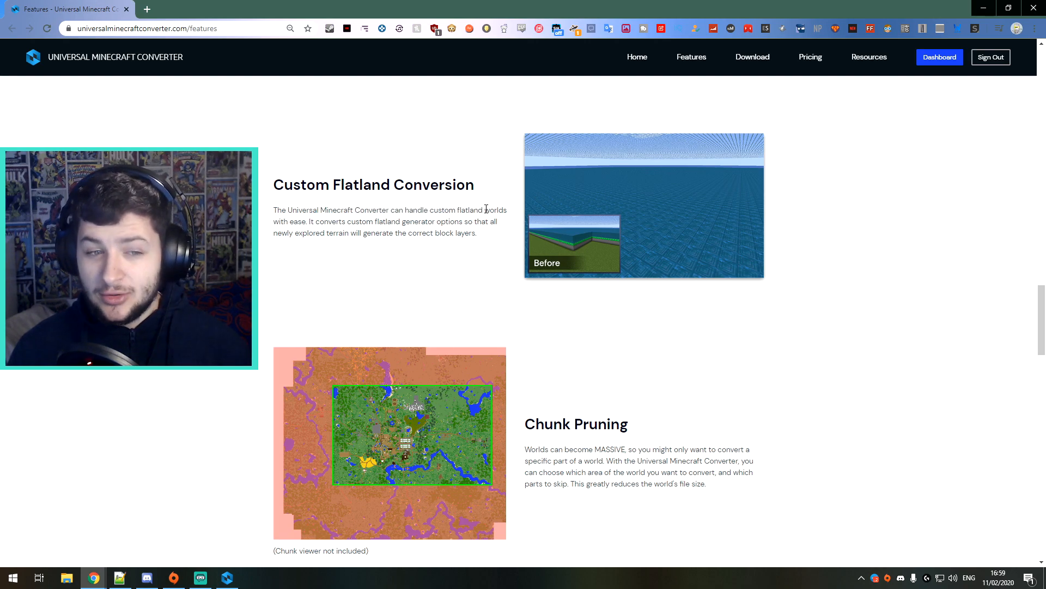
pyautogui.moveTo(317, 221); pyautogui.dragTo(423, 221)
pyautogui.click(421, 220)
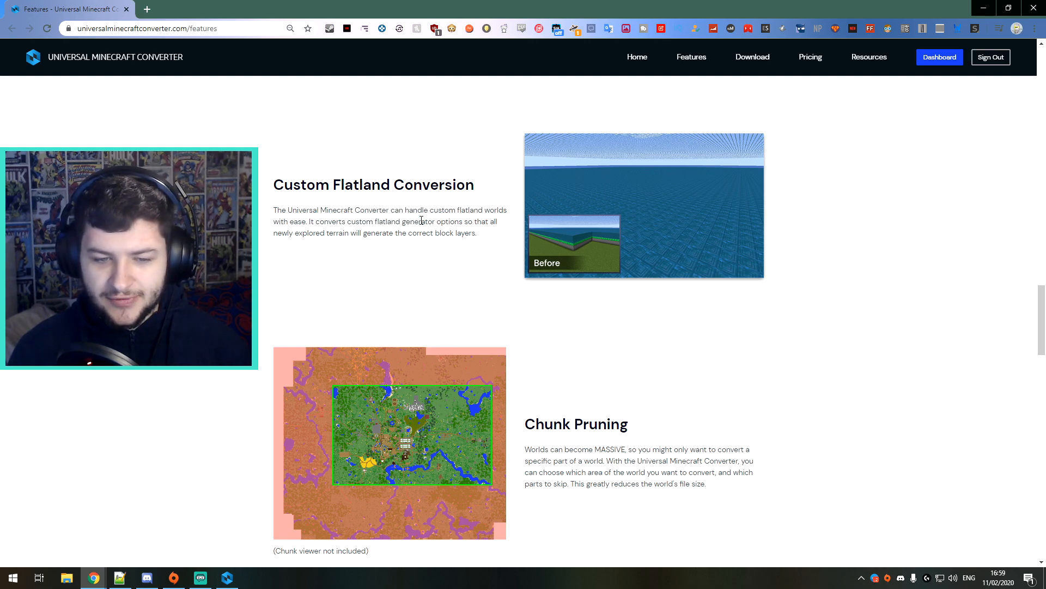
pyautogui.moveTo(288, 232); pyautogui.dragTo(473, 230)
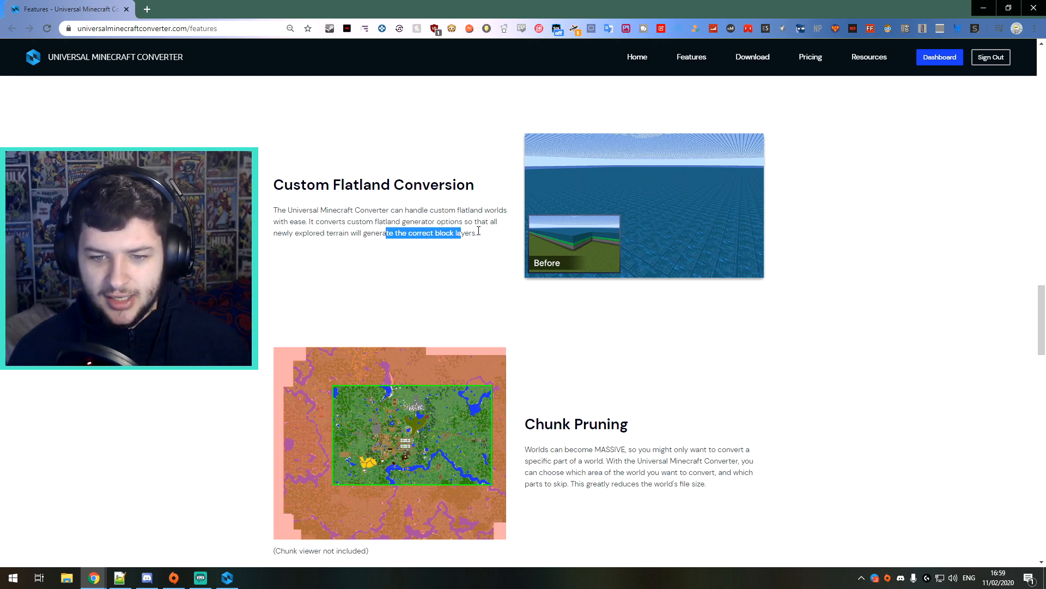
pyautogui.click(453, 235)
# Step: Examine the Chunk Pruning map image in its own tab, then read the section's note on reducing world file size
pyautogui.scroll(-4, 453, 235)
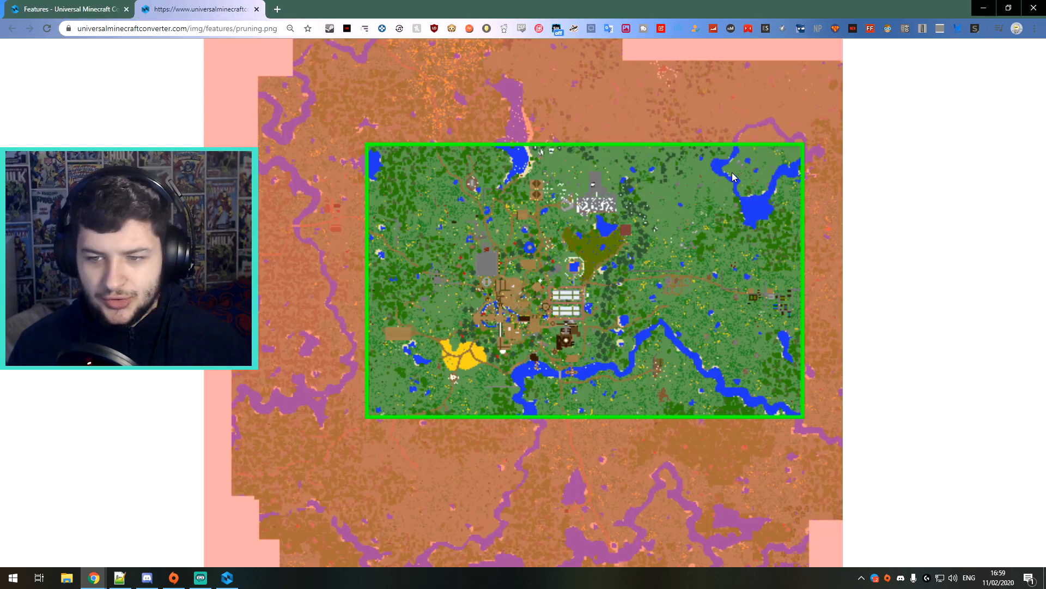
pyautogui.click(361, 164)
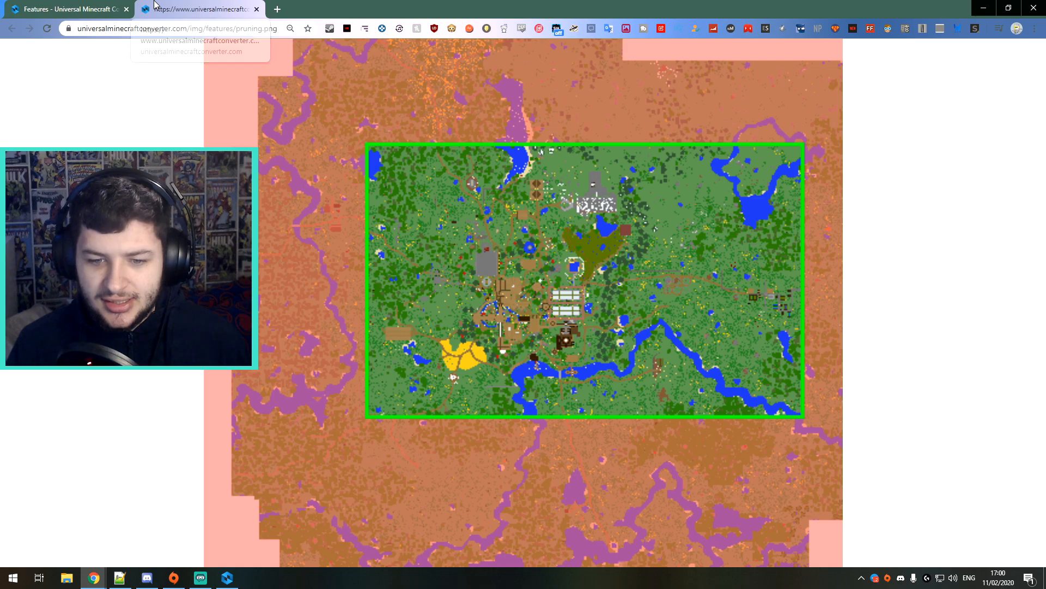
pyautogui.click(99, 7)
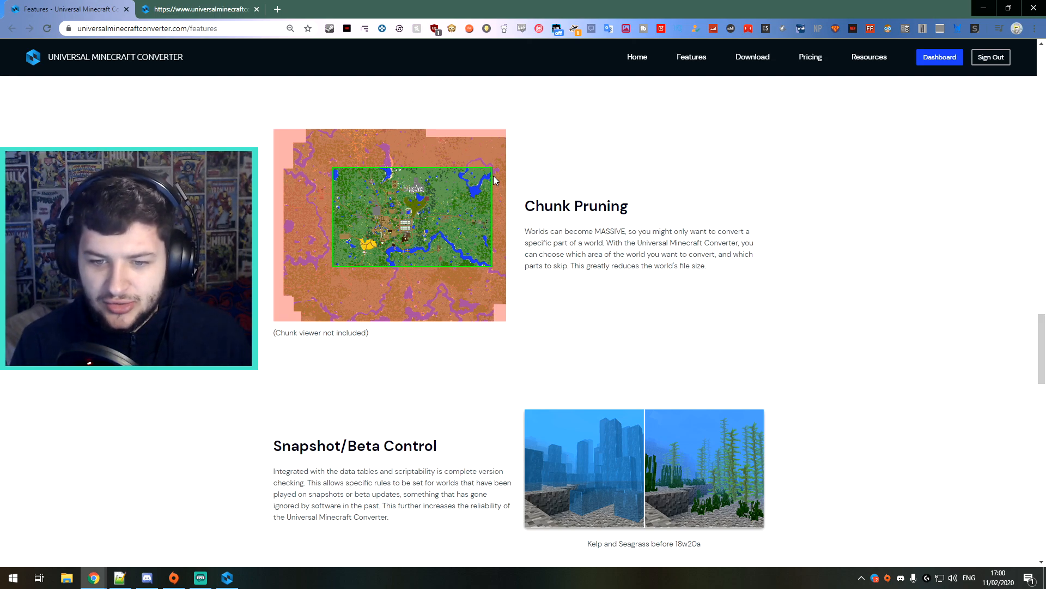
pyautogui.scroll(1, 493, 175)
pyautogui.moveTo(570, 320); pyautogui.dragTo(705, 320)
pyautogui.click(701, 320)
# Step: Read the Snapshot/Beta Control section about version checking and rules for snapshot or beta worlds
pyautogui.scroll(-2, 564, 332)
pyautogui.scroll(-4, 565, 332)
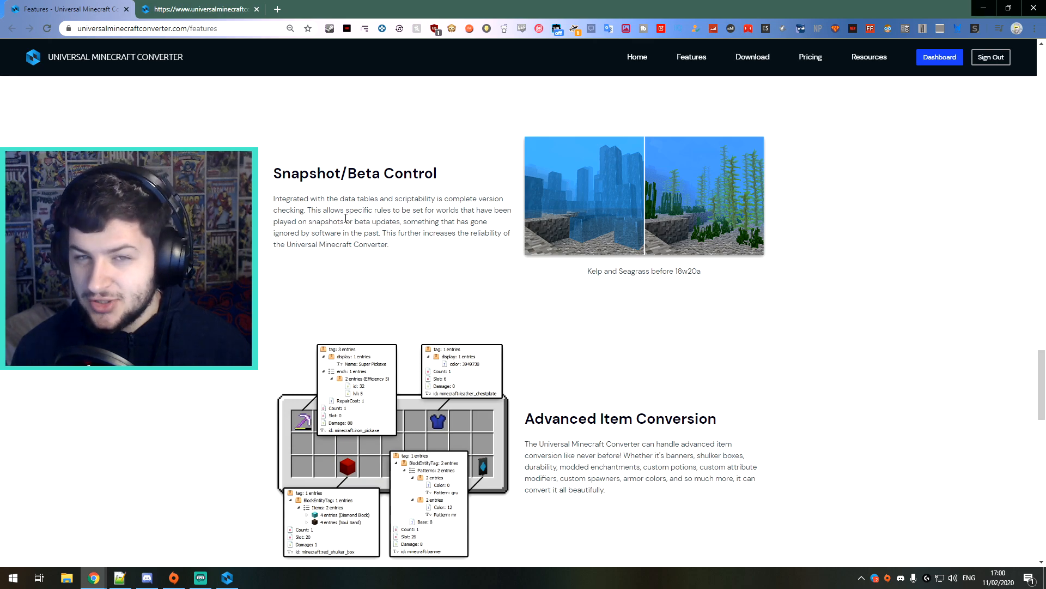
pyautogui.moveTo(350, 196); pyautogui.dragTo(430, 200)
pyautogui.click(430, 200)
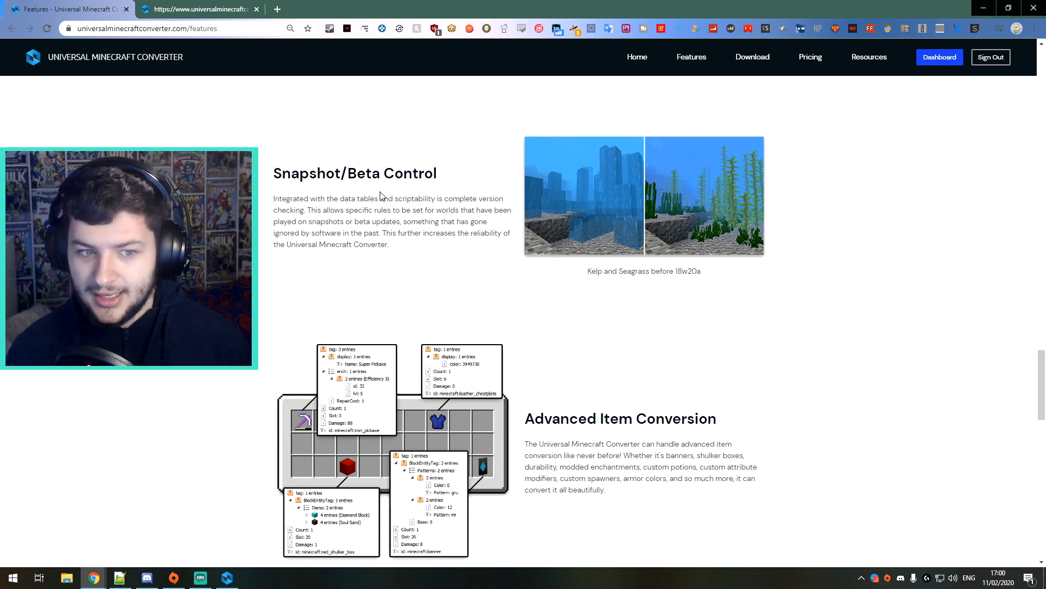
pyautogui.moveTo(329, 210); pyautogui.dragTo(425, 210)
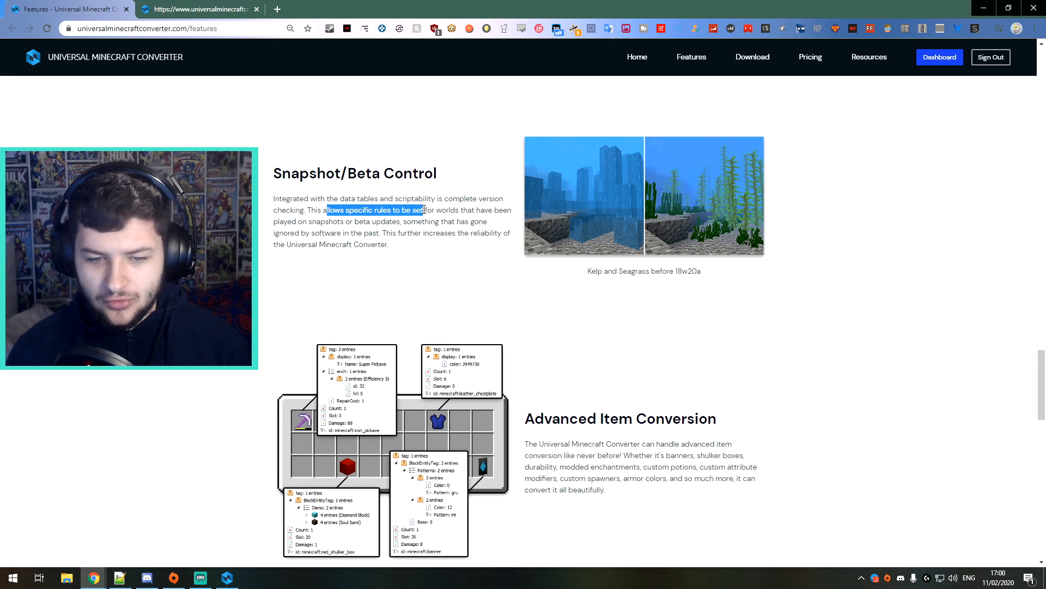
pyautogui.click(424, 209)
pyautogui.moveTo(303, 221); pyautogui.dragTo(386, 221)
pyautogui.click(369, 221)
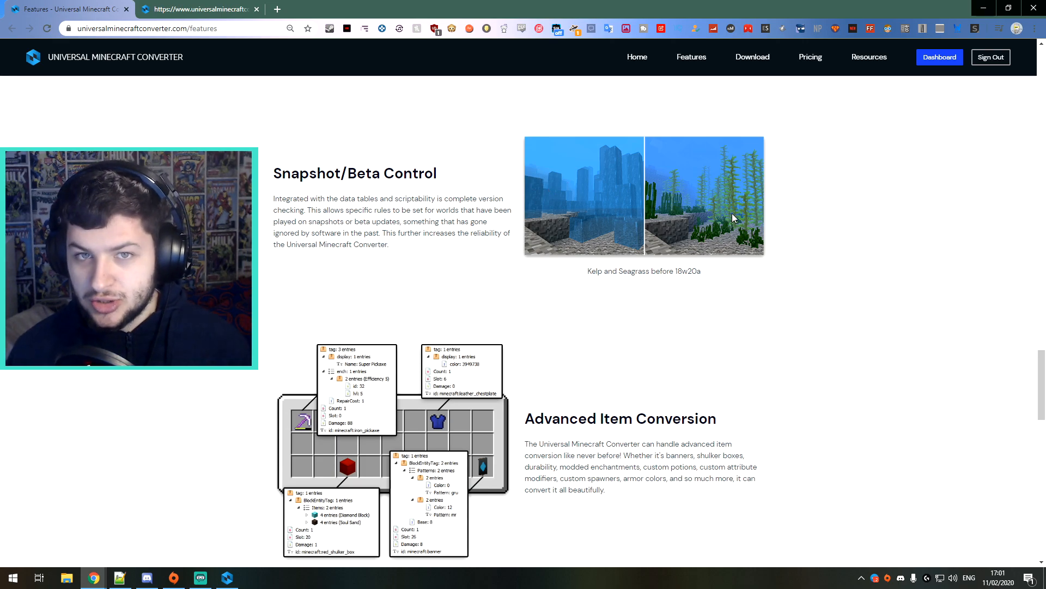
# Step: Read the Advanced Item Conversion section and bring up the Entity and Tile Entity Conversion section
pyautogui.scroll(-4, 733, 218)
pyautogui.moveTo(525, 201); pyautogui.dragTo(708, 197)
pyautogui.moveTo(528, 226); pyautogui.dragTo(672, 237)
pyautogui.click(545, 238)
pyautogui.moveTo(525, 237); pyautogui.dragTo(610, 238)
pyautogui.click(608, 237)
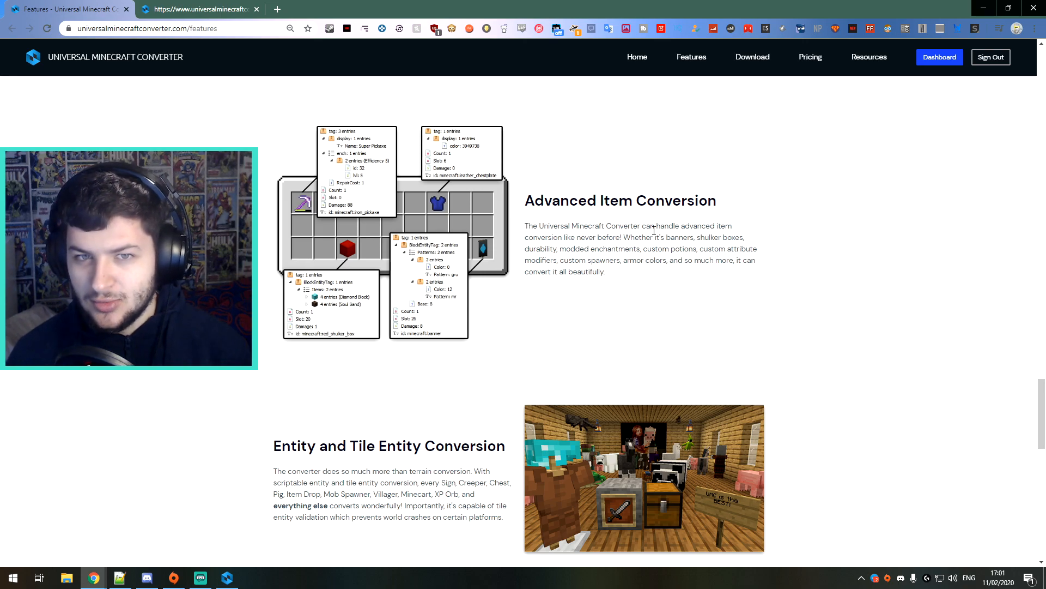
pyautogui.scroll(-5, 700, 210)
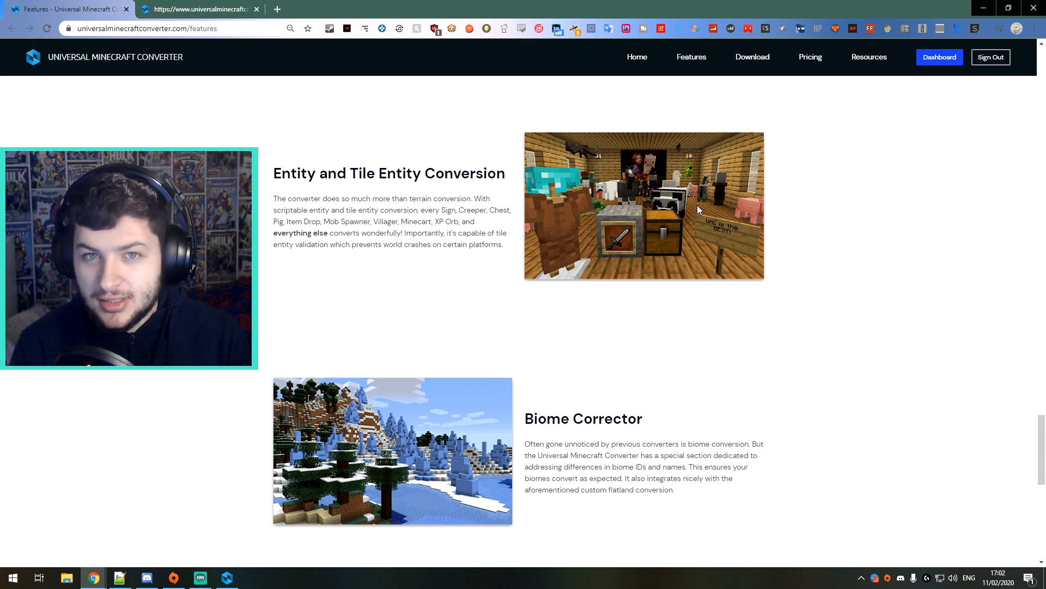
# Step: Read the Biome Corrector section about biome IDs, names and flatland integration, then bring up the Tile Tick Conversion section
pyautogui.scroll(-5, 548, 172)
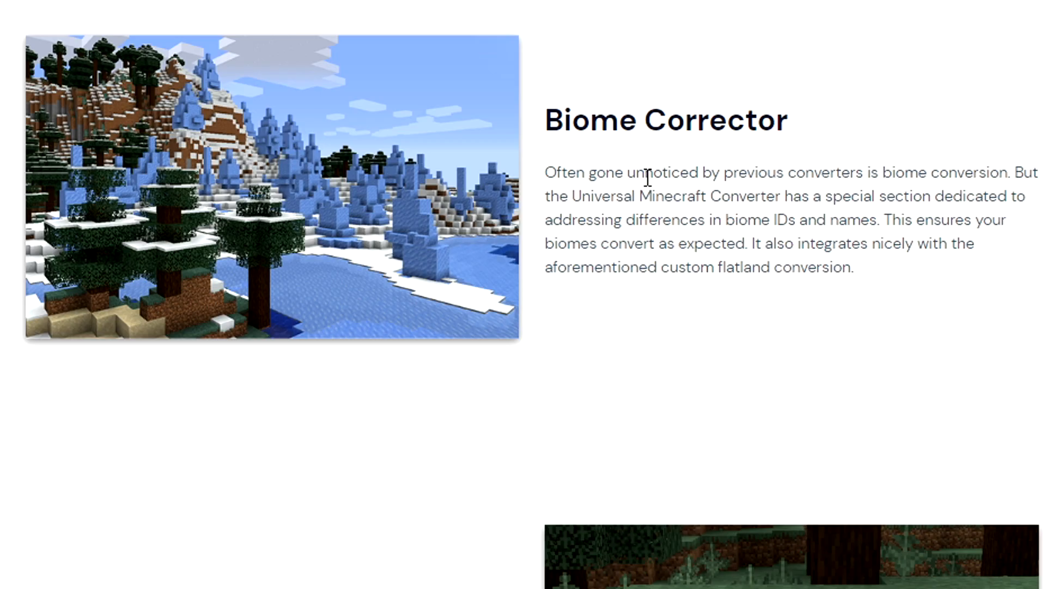
pyautogui.moveTo(641, 183); pyautogui.dragTo(726, 182)
pyautogui.click(959, 190)
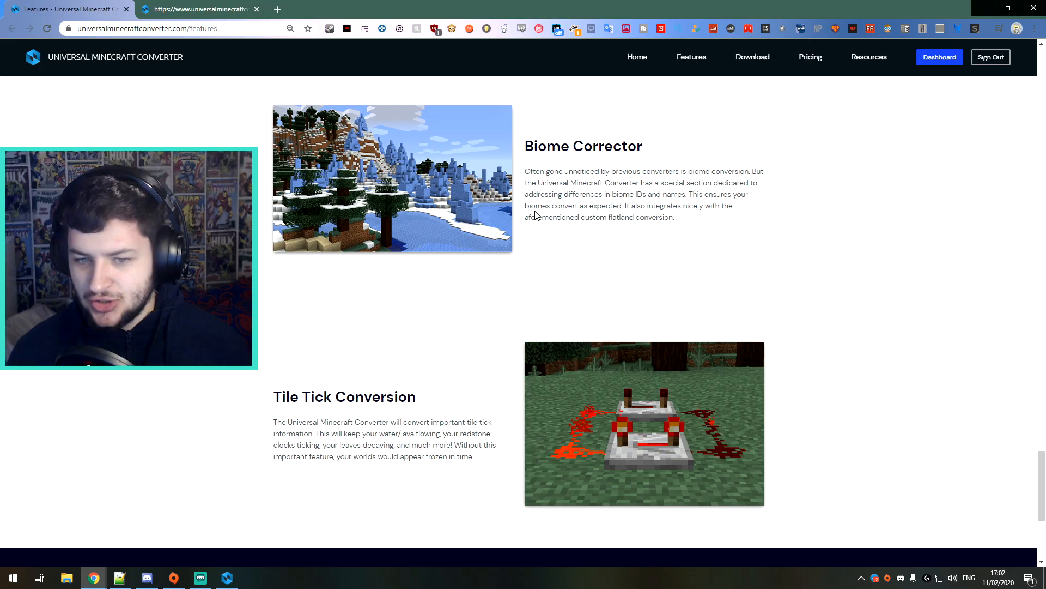
pyautogui.moveTo(558, 243); pyautogui.dragTo(751, 243)
pyautogui.moveTo(625, 205); pyautogui.dragTo(705, 206)
pyautogui.click(528, 216)
pyautogui.moveTo(528, 216); pyautogui.dragTo(636, 217)
pyautogui.click(659, 219)
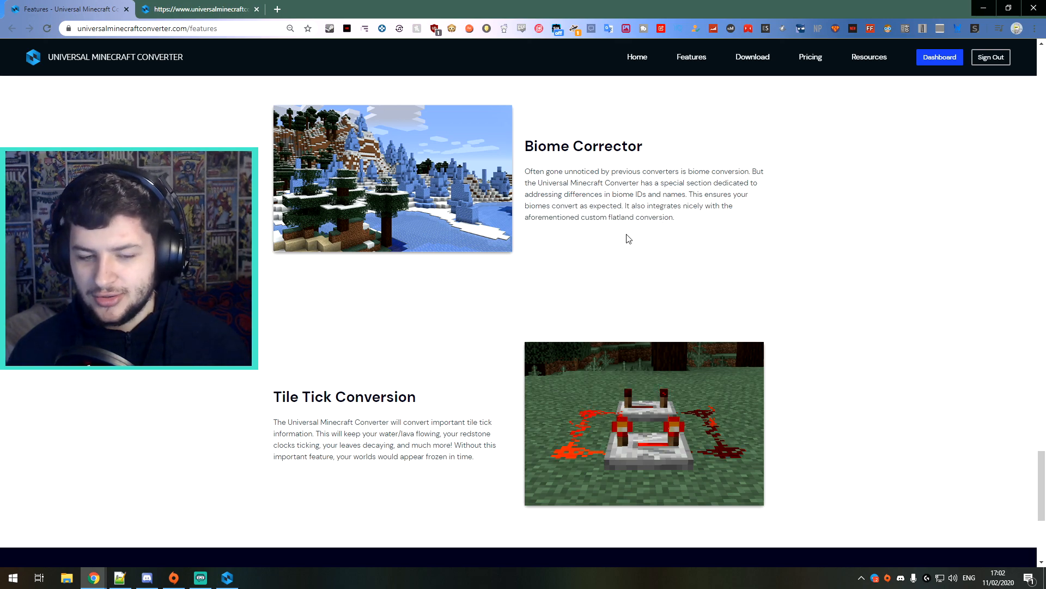
pyautogui.scroll(-1, 326, 391)
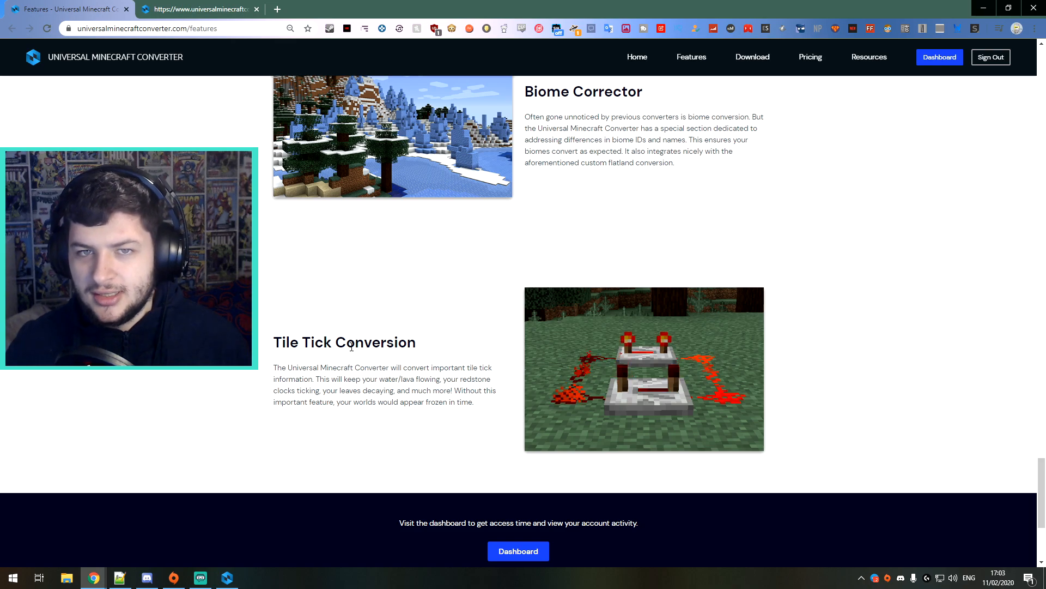
# Step: Open the website's Download page and look over the installer download and the system requirements
pyautogui.press('Home')
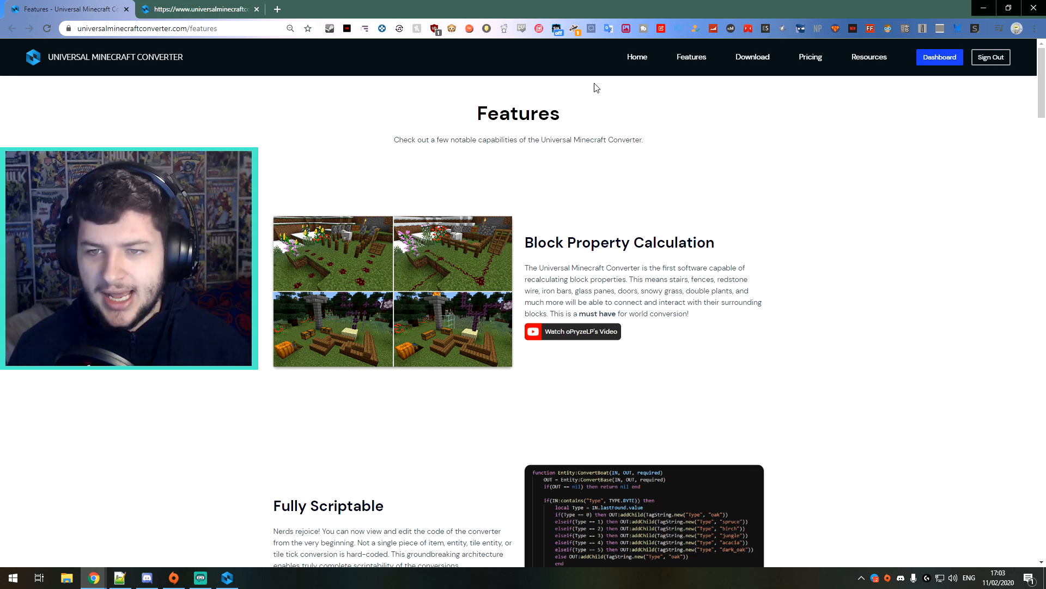
pyautogui.click(739, 58)
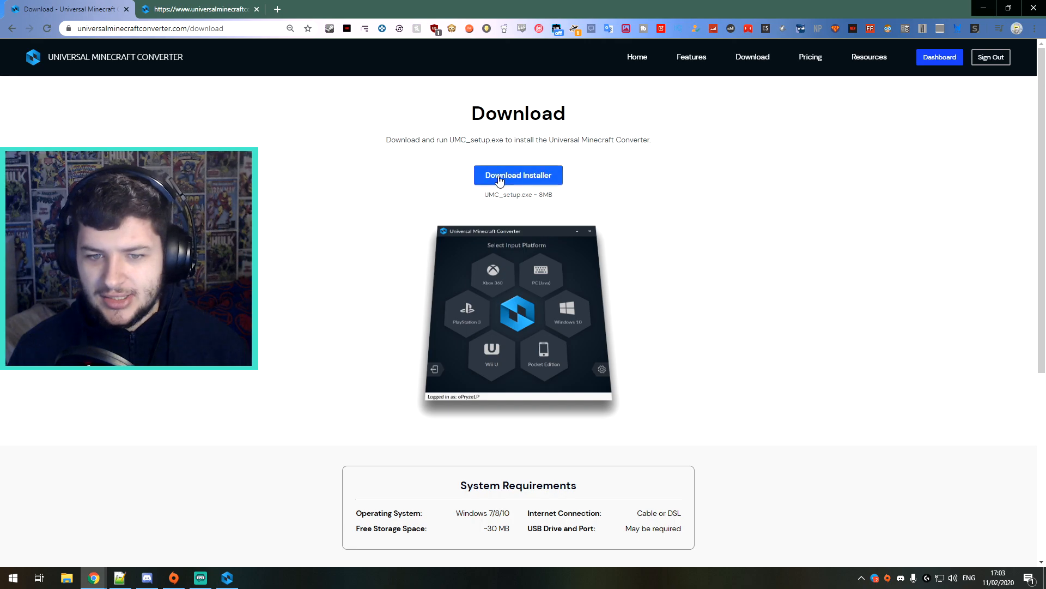
pyautogui.scroll(-4, 530, 179)
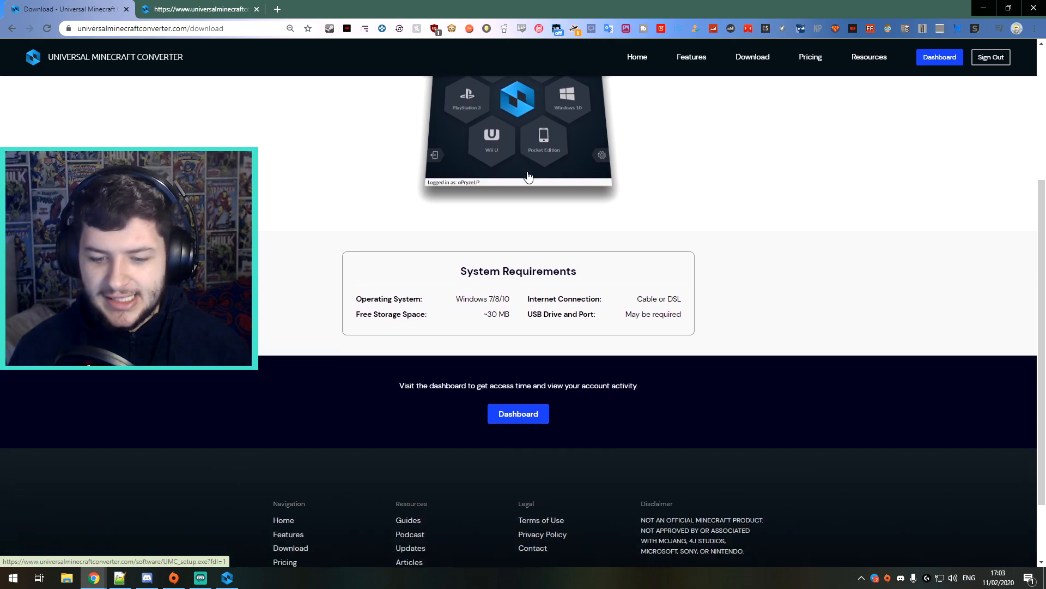
pyautogui.scroll(4, 789, 111)
# Step: Open the Pricing page and read through what is included and the content further down
pyautogui.click(816, 60)
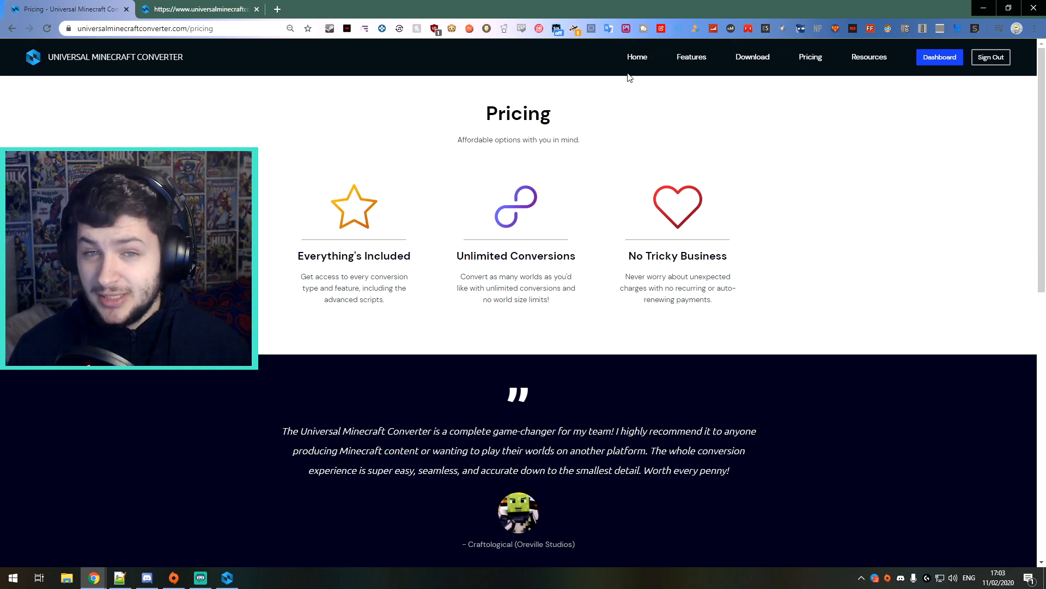
pyautogui.scroll(-4, 626, 77)
pyautogui.scroll(-5, 625, 78)
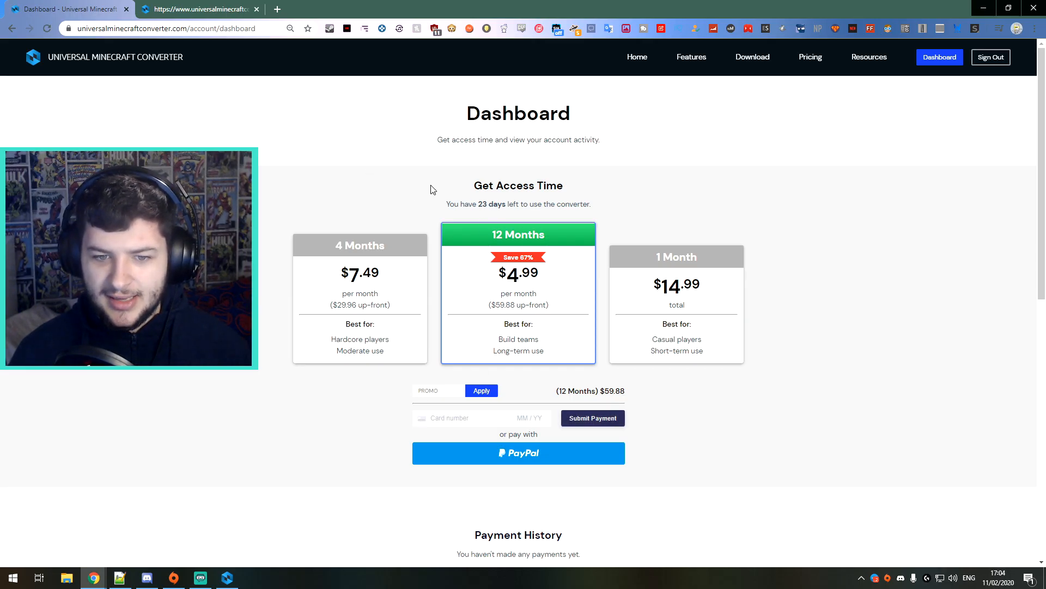
# Step: Check the remaining access time and the 4 Months, 12 Months and 1 Month plans on the dashboard
pyautogui.moveTo(477, 204); pyautogui.dragTo(528, 204)
pyautogui.click(535, 203)
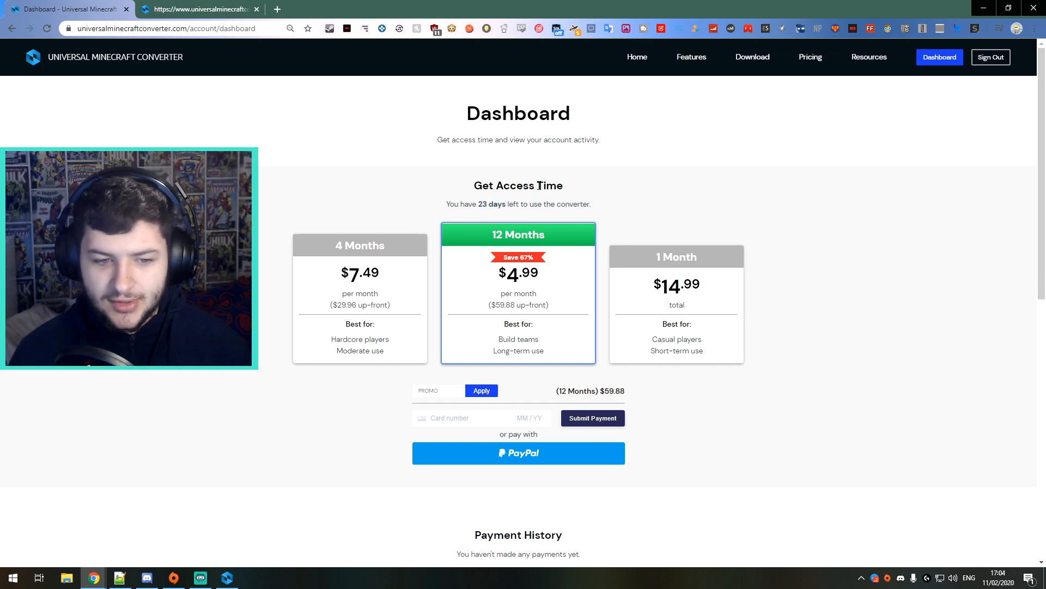
pyautogui.scroll(-1, 537, 202)
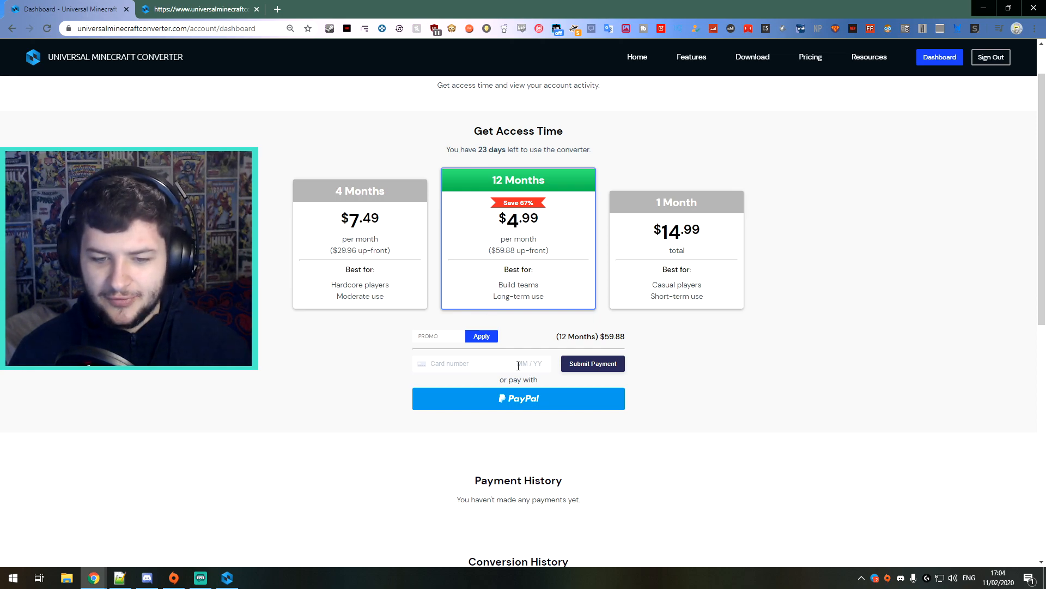
# Step: Apply the promo code CRUSADER to the 12 Months plan and check the discount
pyautogui.click(437, 337)
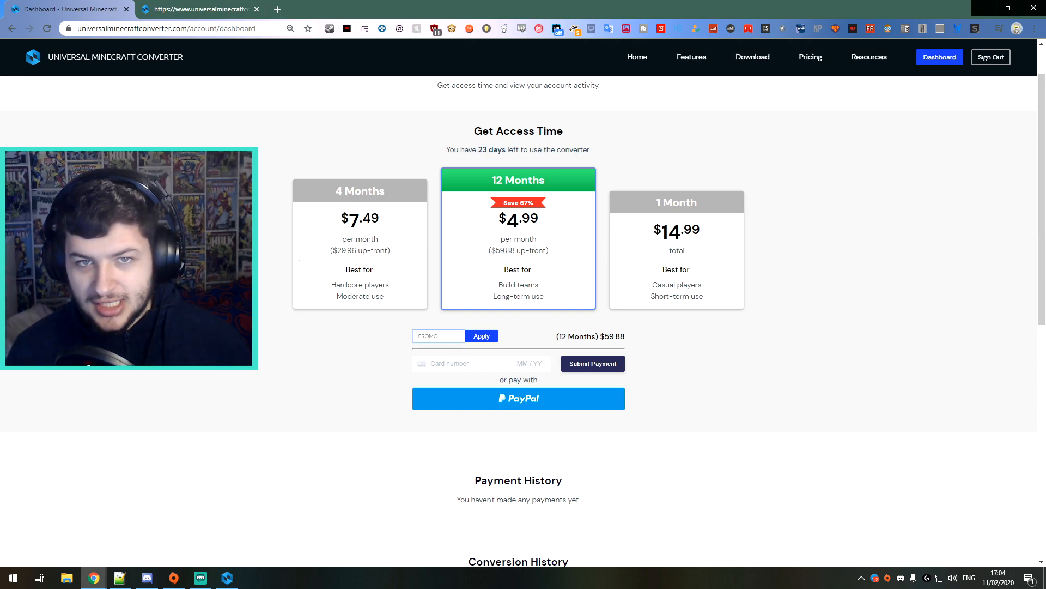
pyautogui.write('CRUSADER')
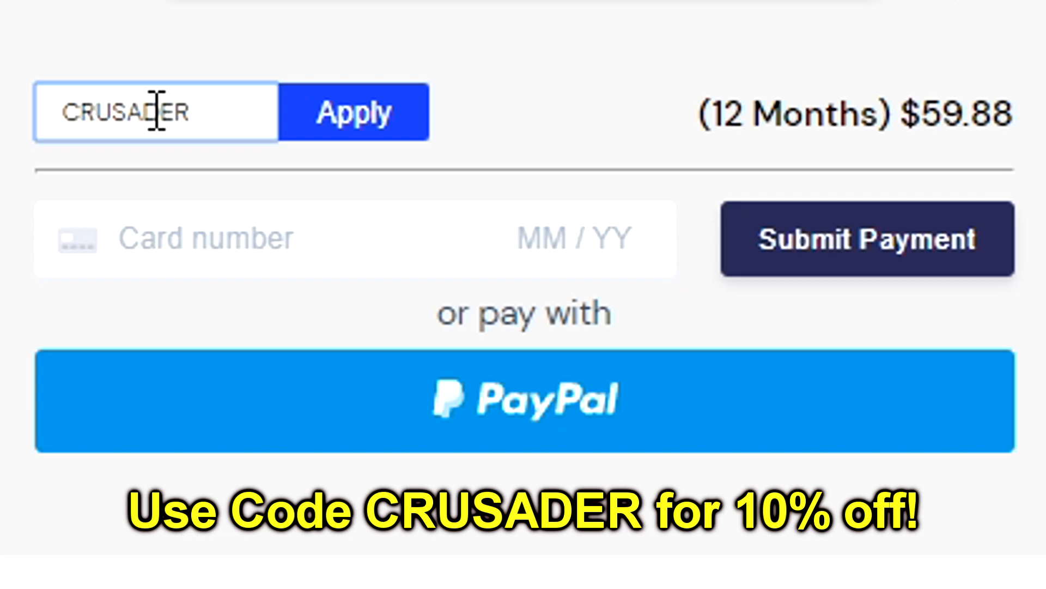
pyautogui.click(355, 117)
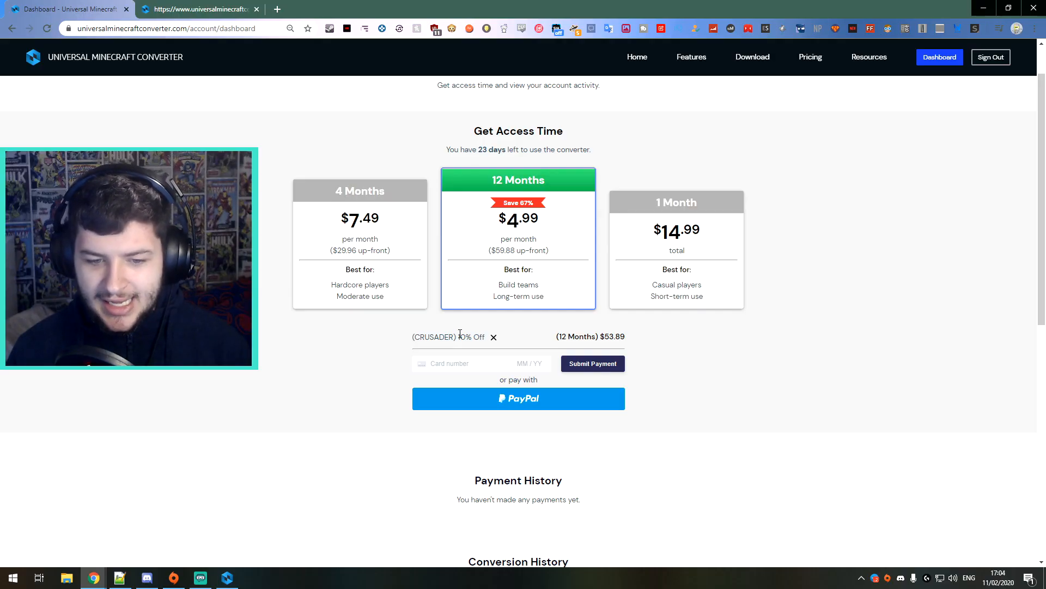
pyautogui.moveTo(460, 337); pyautogui.dragTo(484, 336)
pyautogui.click(474, 336)
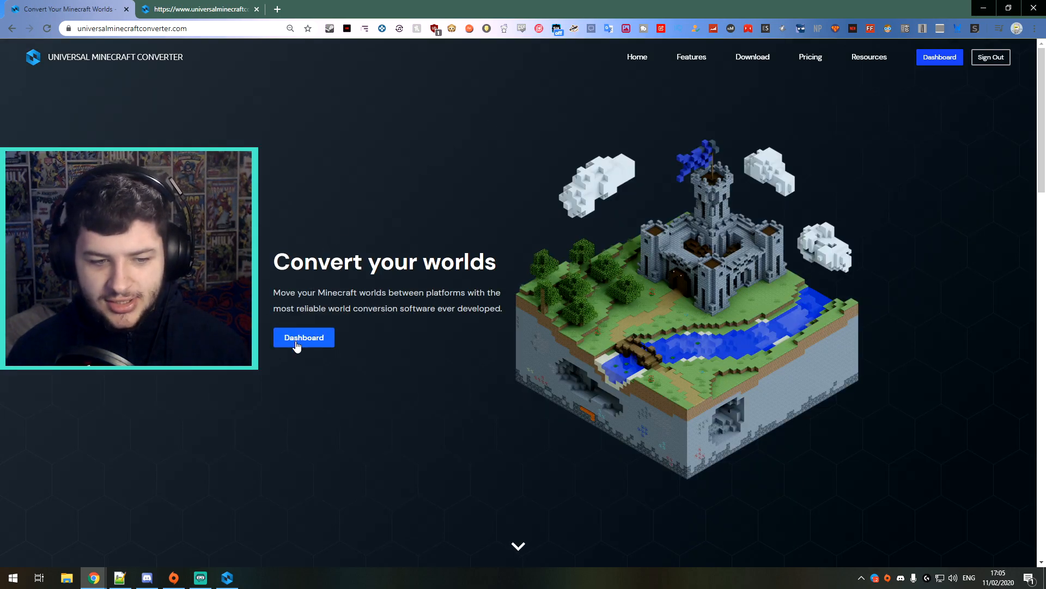
# Step: Reopen the dashboard and inspect the details of the first Illager Fortress entry in the Conversion History
pyautogui.click(297, 346)
pyautogui.scroll(-5, 306, 331)
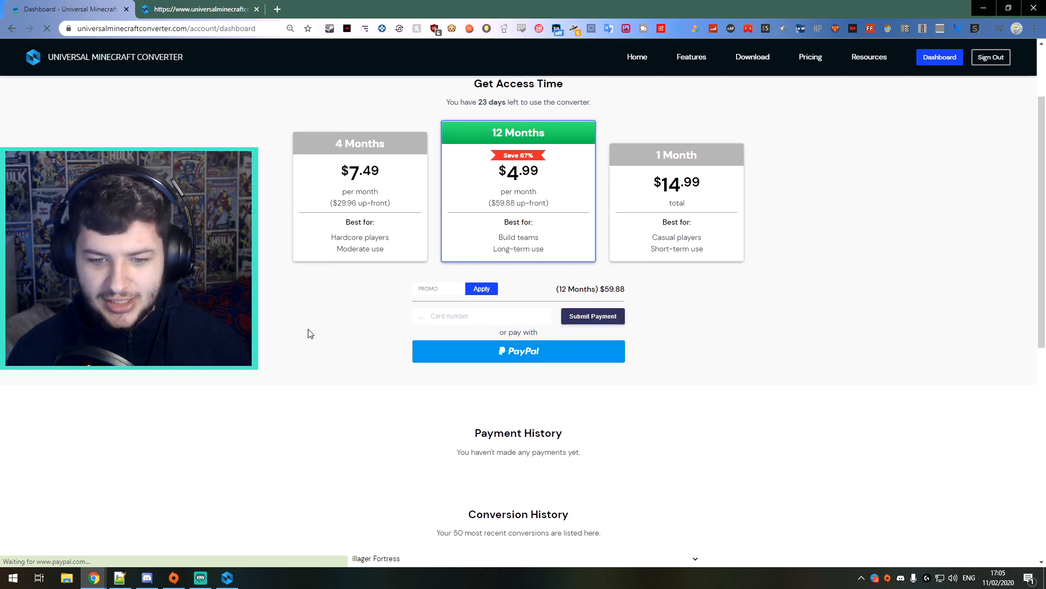
pyautogui.scroll(2, 640, 201)
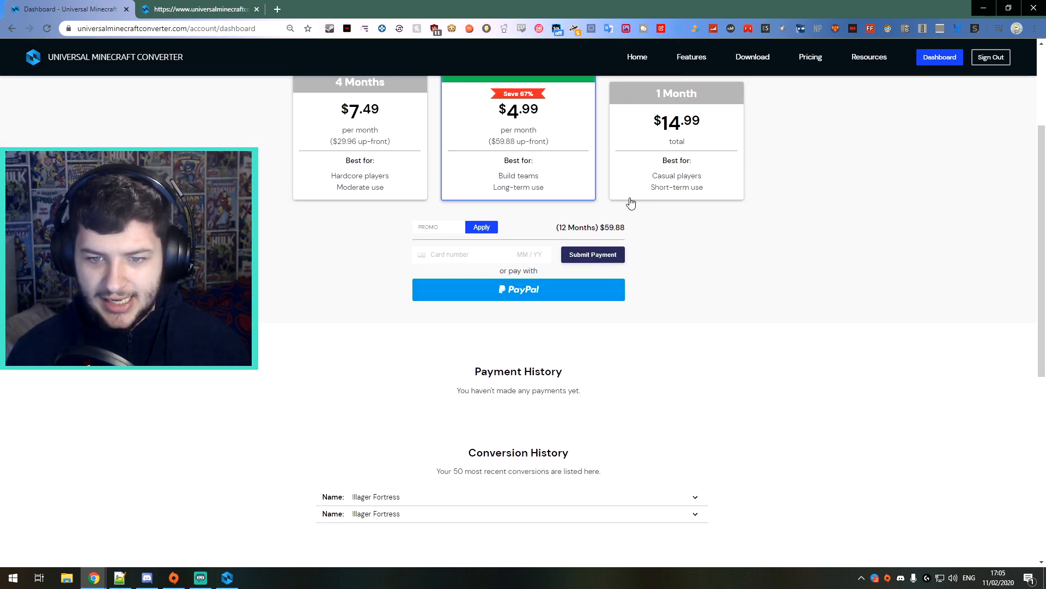
pyautogui.scroll(-4, 533, 276)
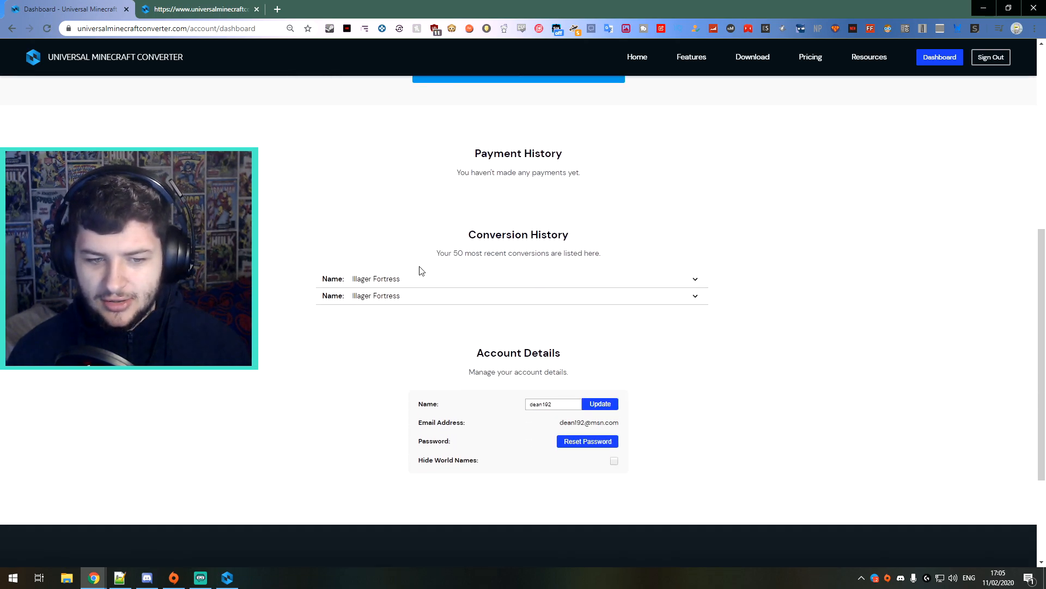
pyautogui.click(383, 284)
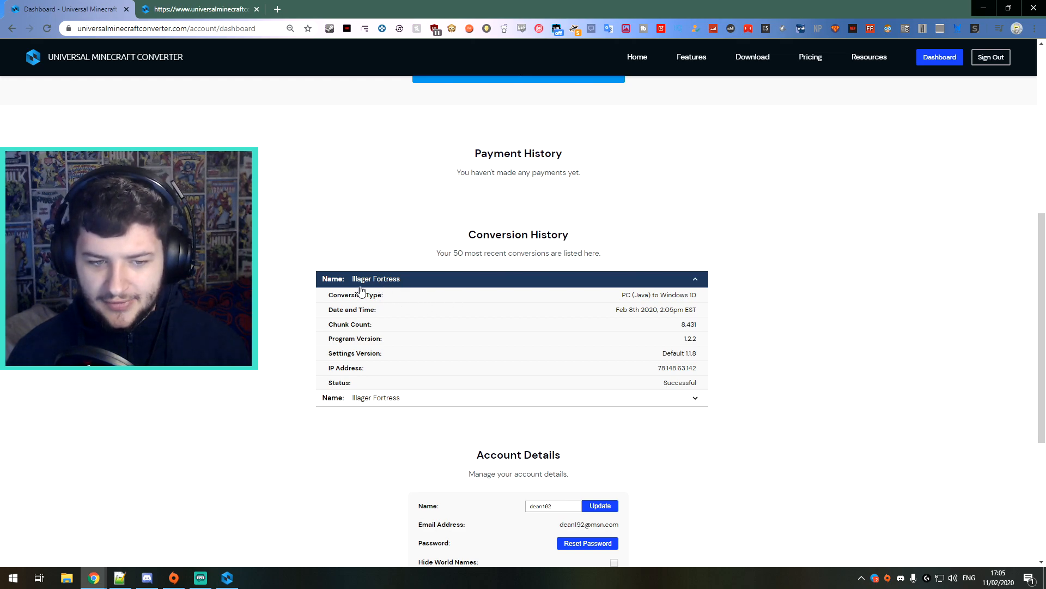
pyautogui.click(374, 281)
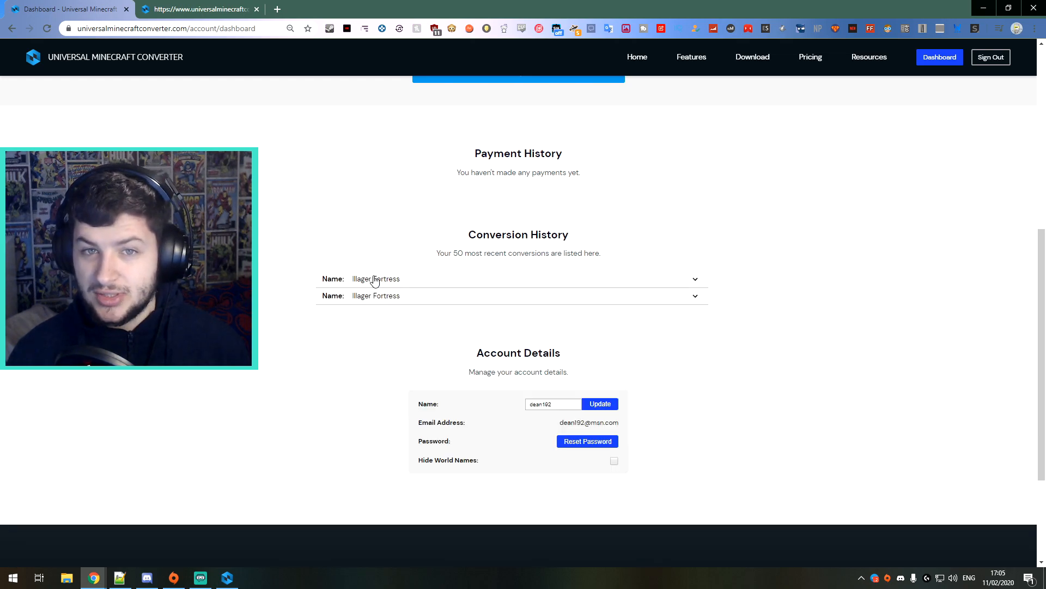
# Step: Look over the dashboard's Account Details section and the guides, updates and articles on the Resources page
pyautogui.scroll(-1, 375, 313)
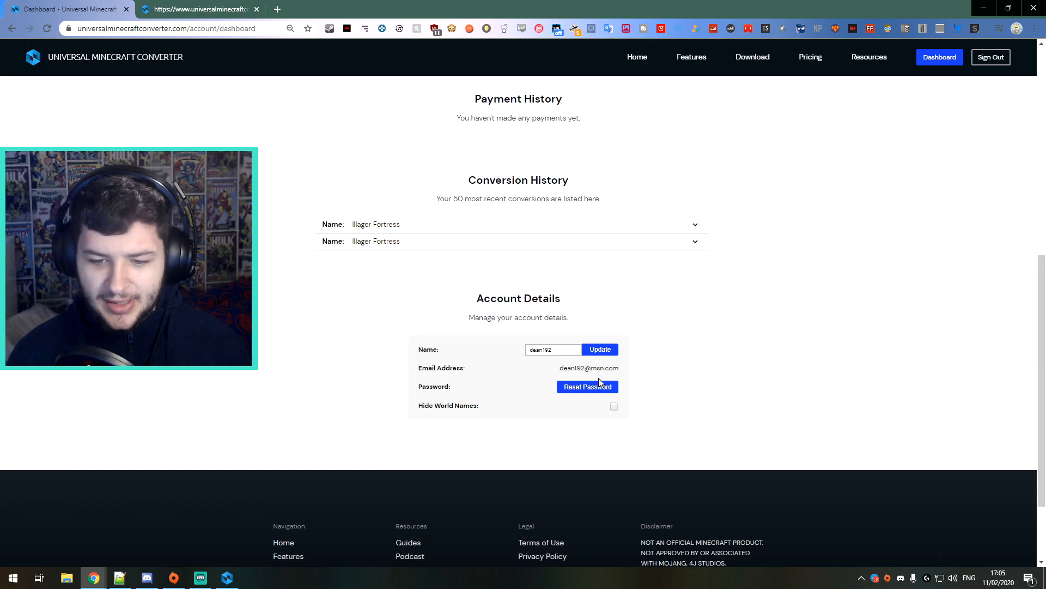
pyautogui.scroll(8, 514, 392)
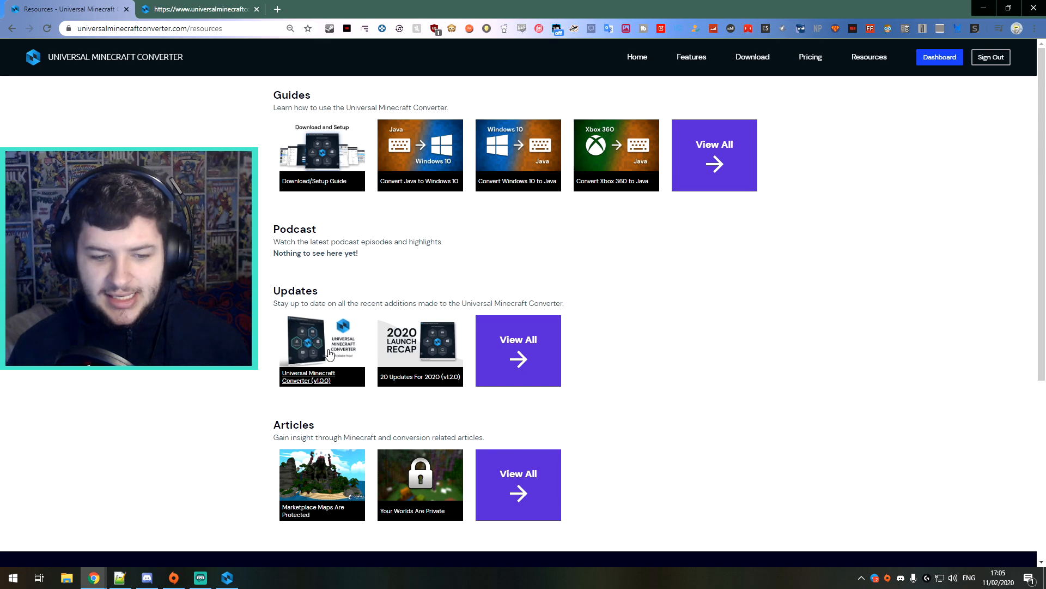
pyautogui.scroll(-2, 329, 353)
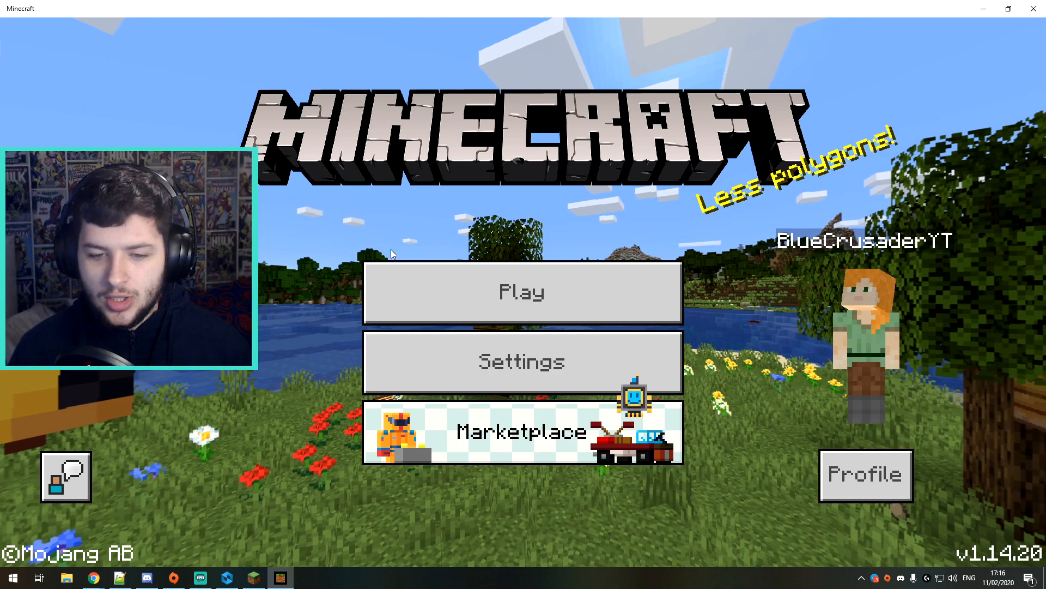
# Step: In Minecraft, start creating a new world with Creative as the default game mode, accepting that achievements are turned off
pyautogui.click(453, 292)
pyautogui.click(484, 180)
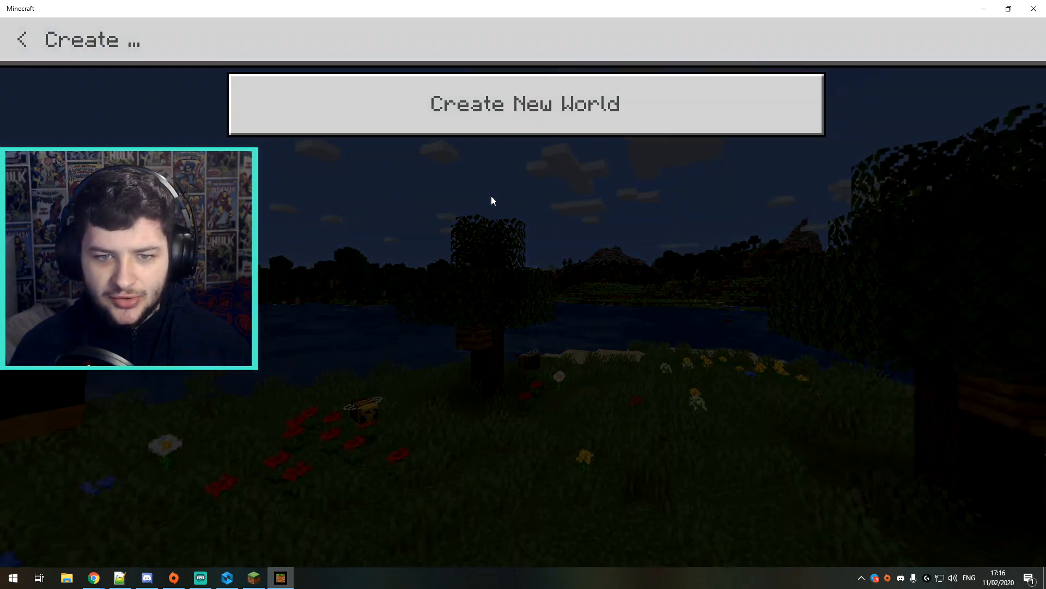
pyautogui.click(508, 103)
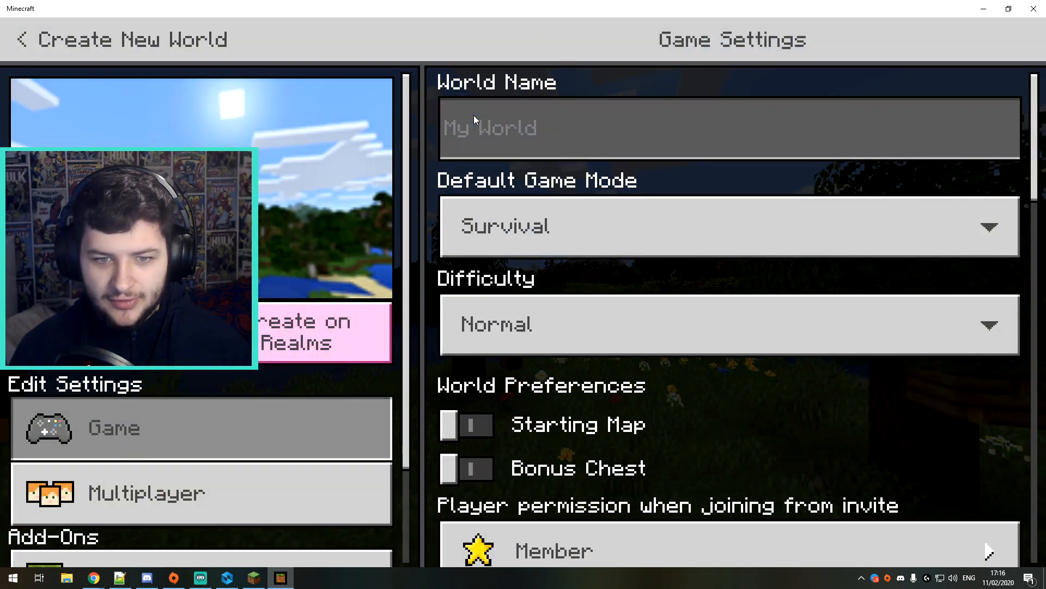
pyautogui.click(501, 226)
pyautogui.click(502, 251)
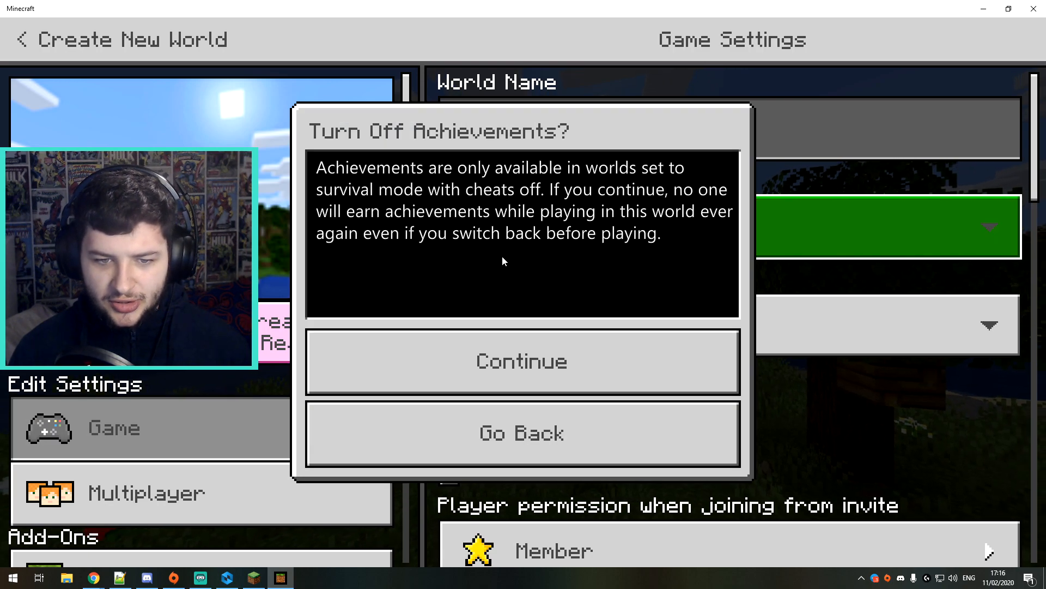
pyautogui.click(480, 357)
# Step: Name the new world Win10 and enable the Bonus Chest
pyautogui.click(505, 174)
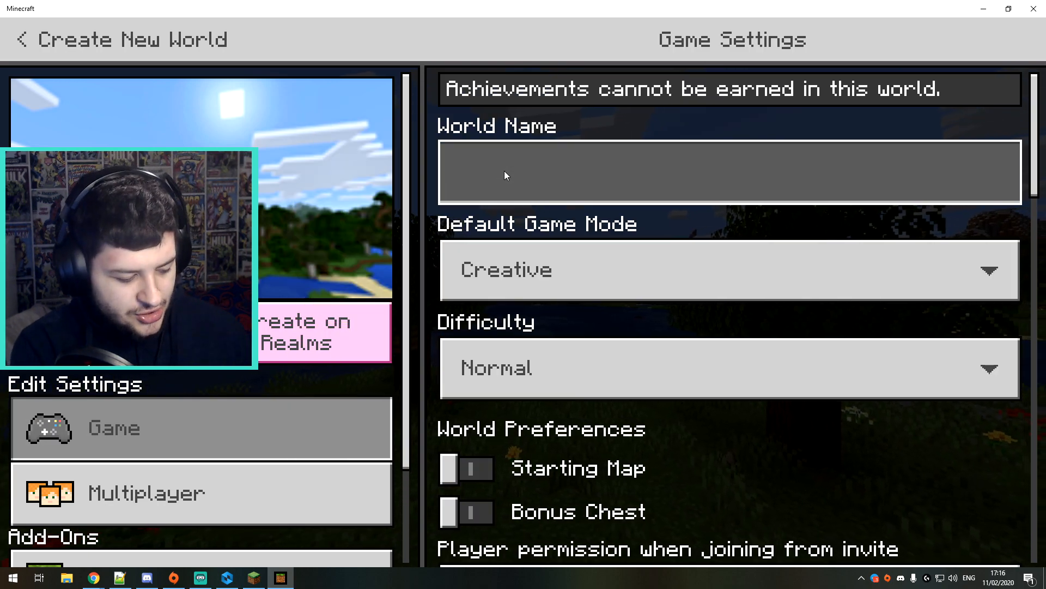
pyautogui.write('Win10')
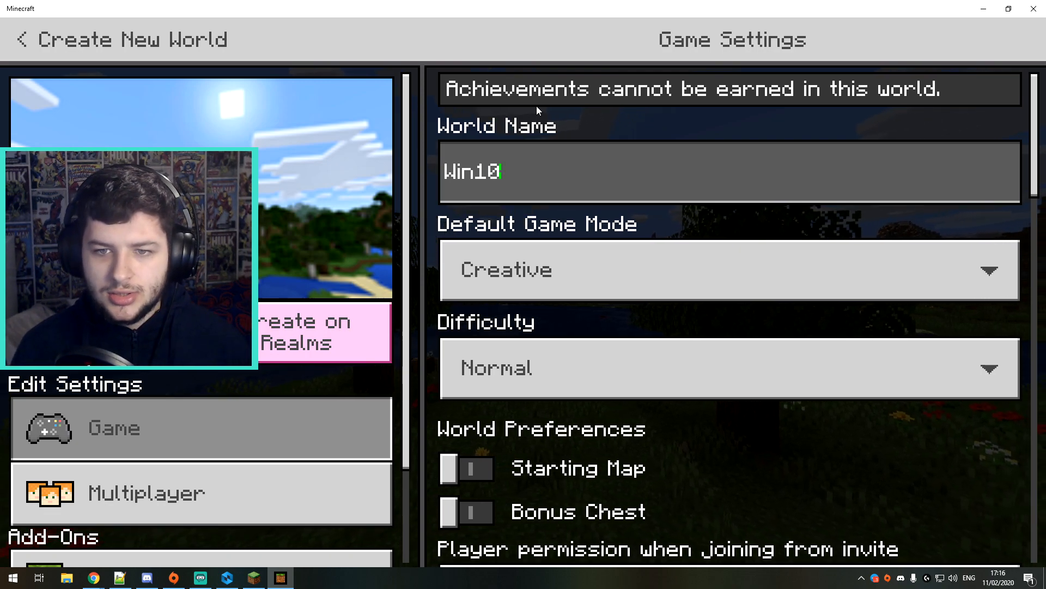
pyautogui.scroll(-5, 521, 289)
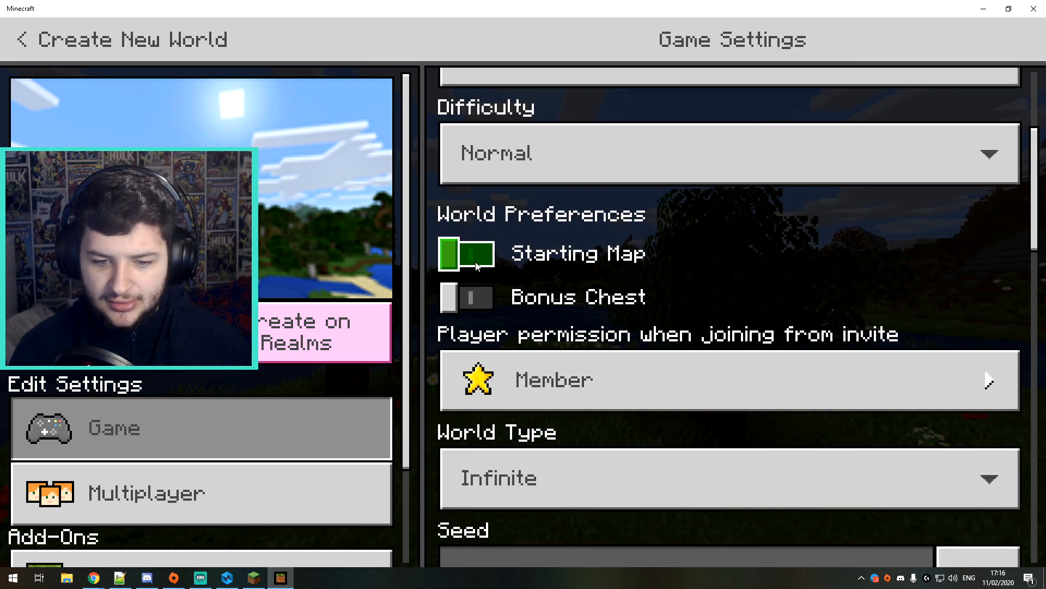
pyautogui.scroll(-3, 508, 313)
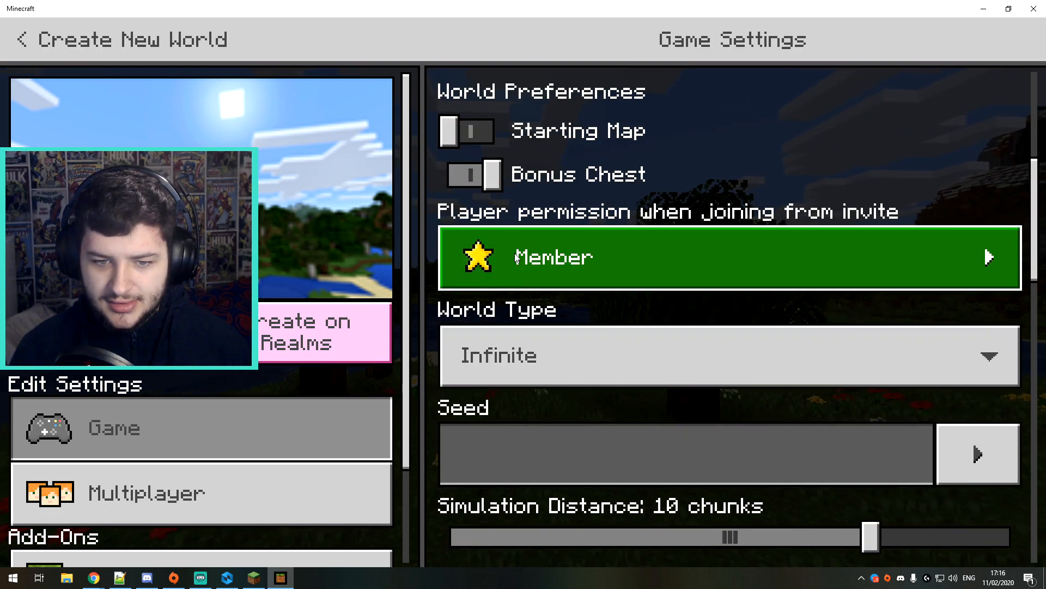
# Step: Keep the world type at Infinite and choose the Coastal Village seed from the Seed Picker
pyautogui.click(502, 360)
pyautogui.click(493, 394)
pyautogui.scroll(-2, 730, 316)
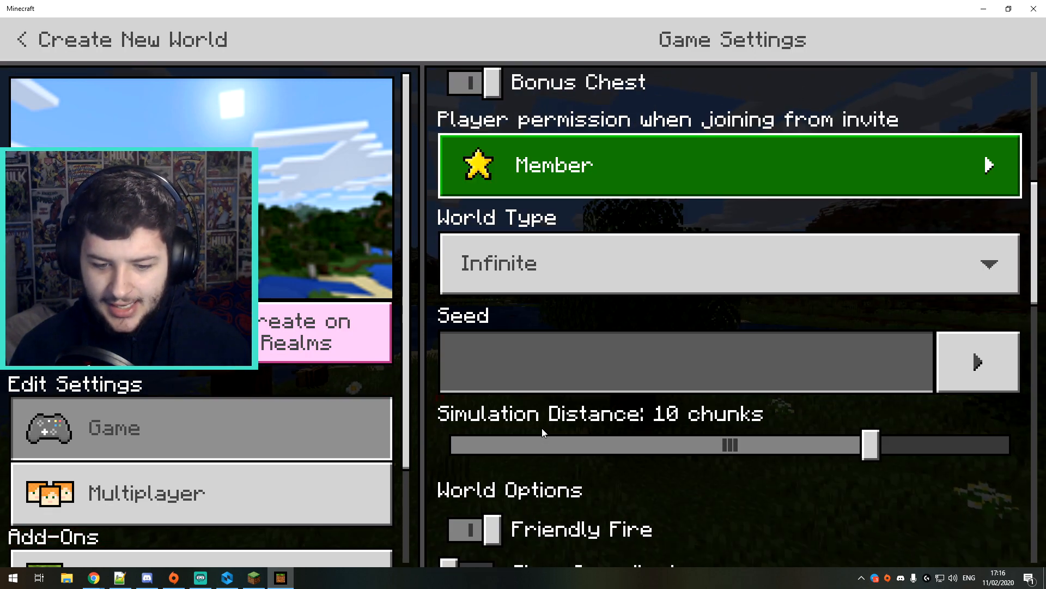
pyautogui.click(996, 364)
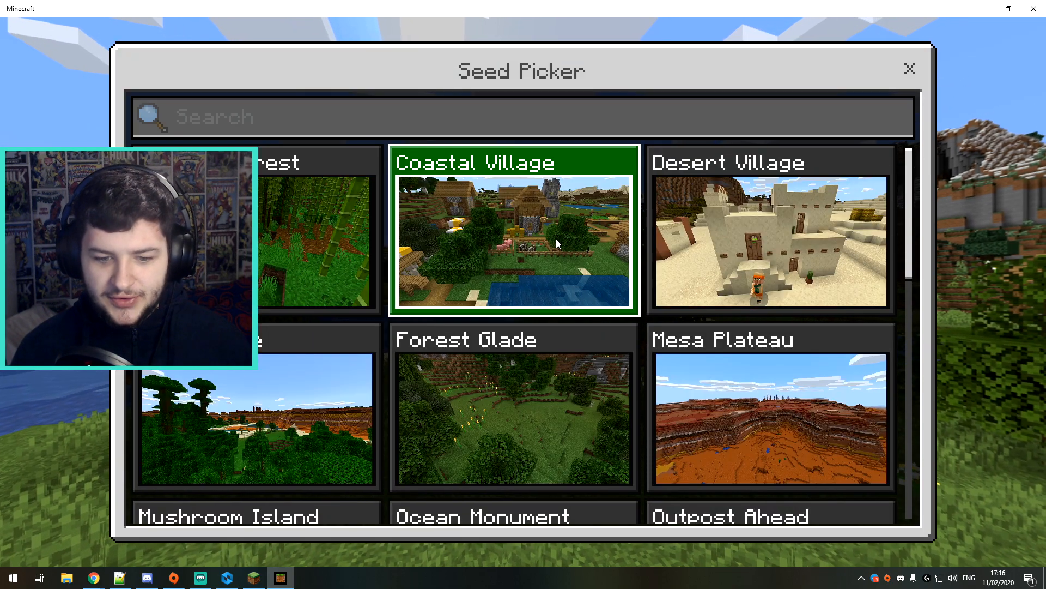
pyautogui.click(546, 240)
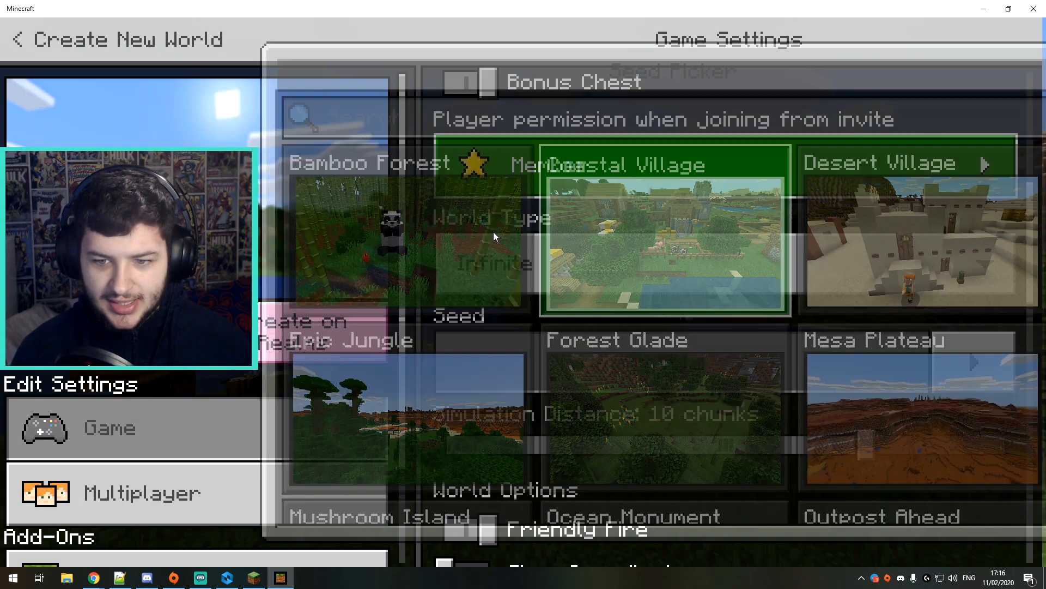
# Step: Keep the remaining world options and cheats at their current settings and create the Coastal Village world
pyautogui.scroll(-3, 549, 370)
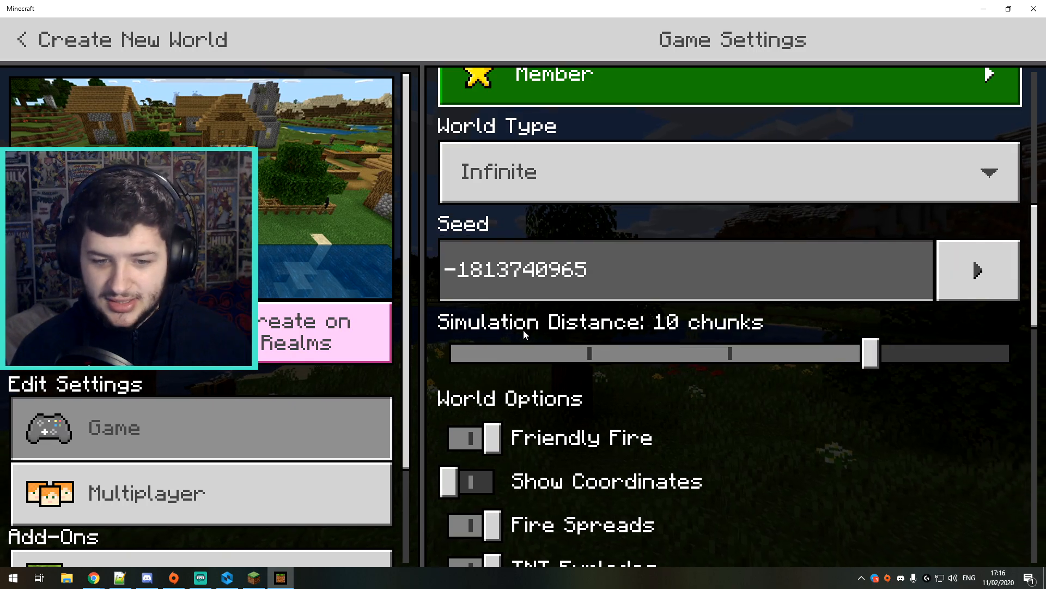
pyautogui.scroll(-10, 525, 329)
pyautogui.scroll(-3, 527, 297)
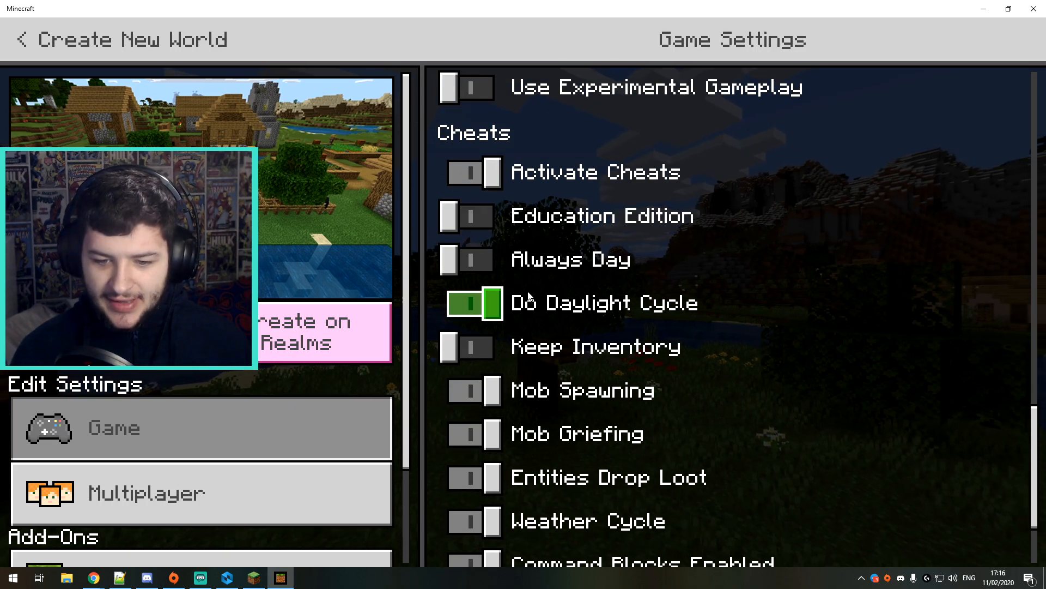
pyautogui.scroll(-3, 527, 302)
pyautogui.scroll(20, 649, 417)
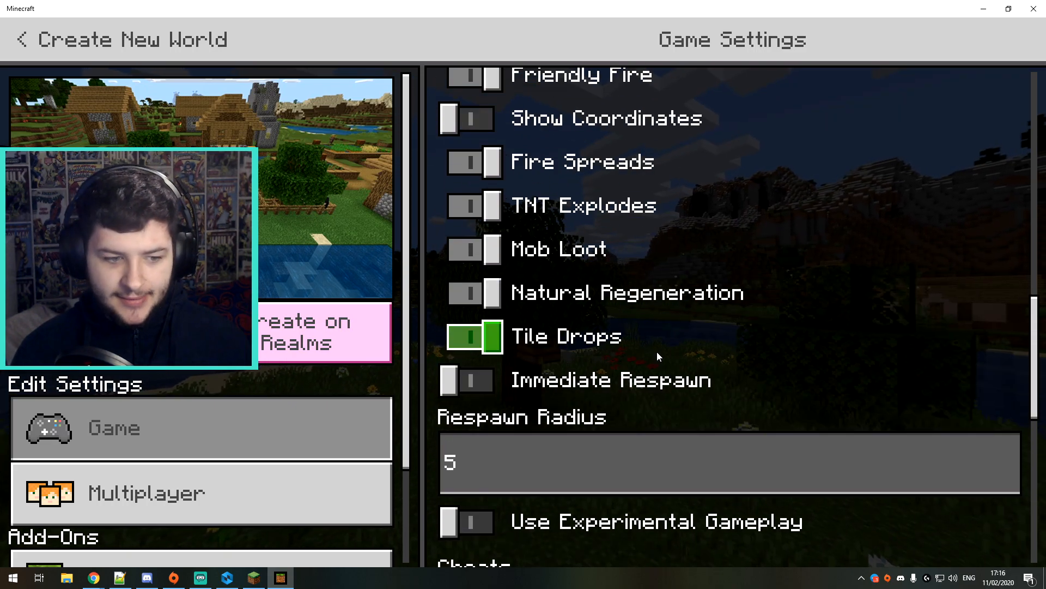
pyautogui.scroll(-2, 202, 316)
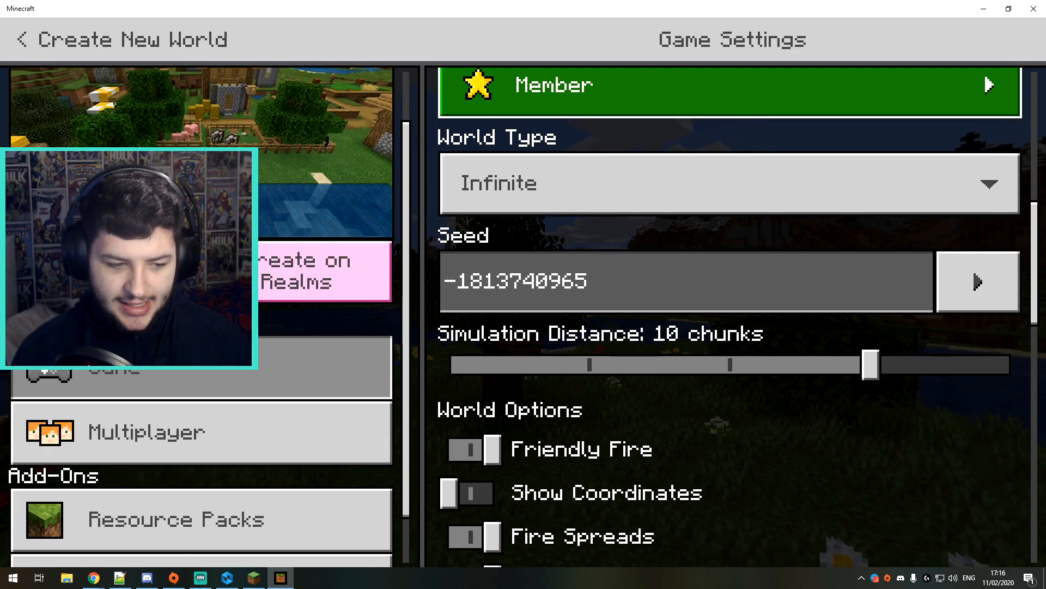
pyautogui.click(180, 271)
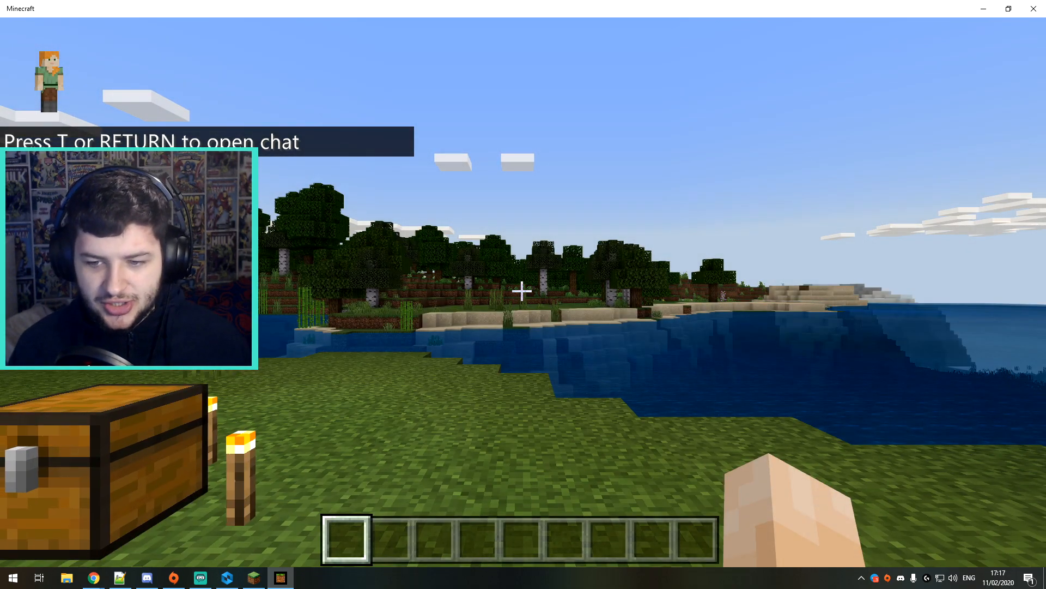
# Step: Explore the coast and village surroundings of the spawn point from the air and return to the open grass
pyautogui.press('w')
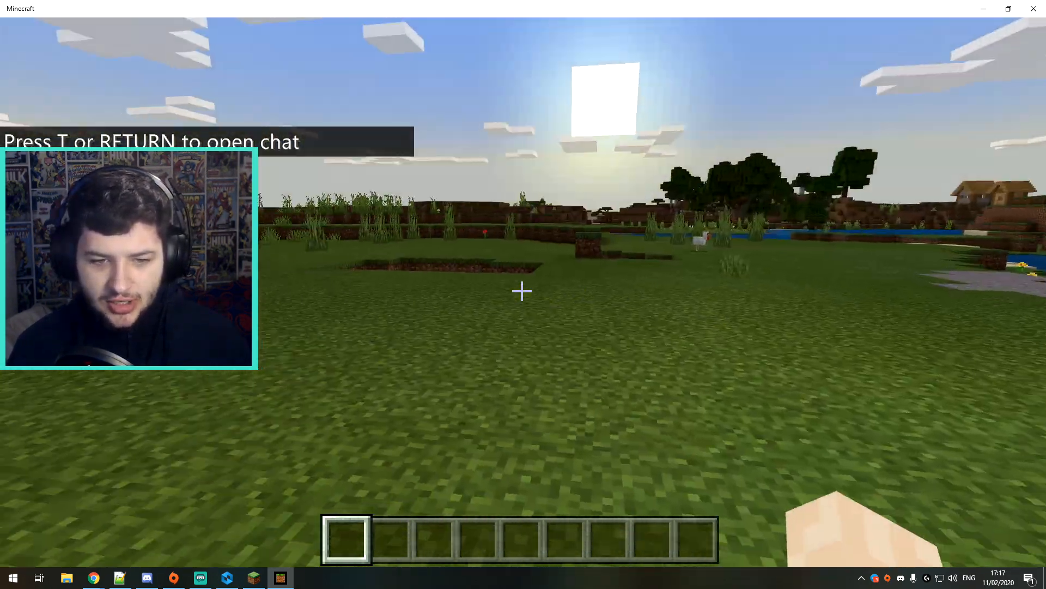
pyautogui.press('w')
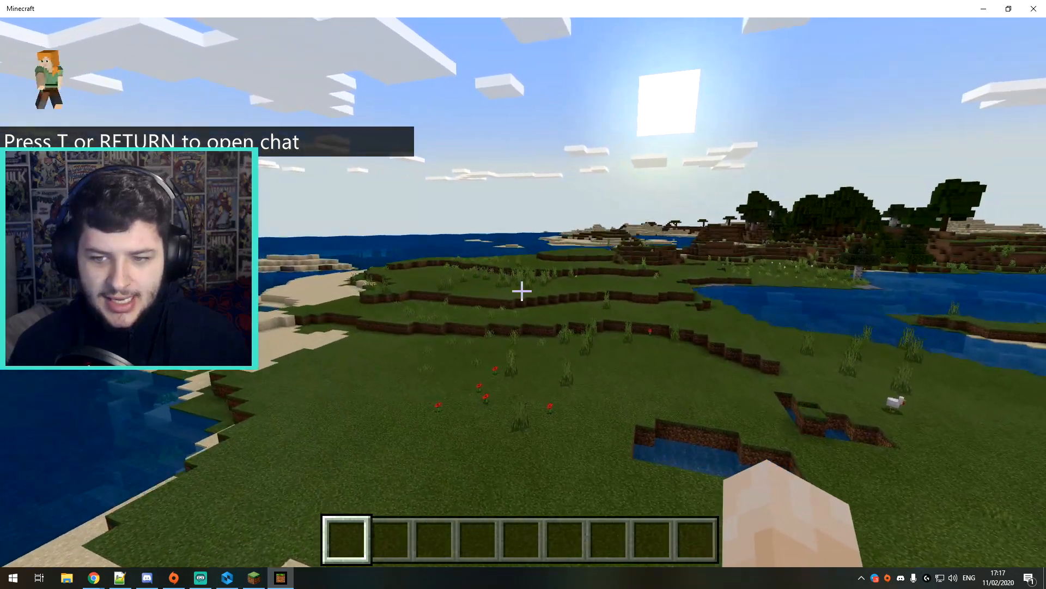
pyautogui.press('w')
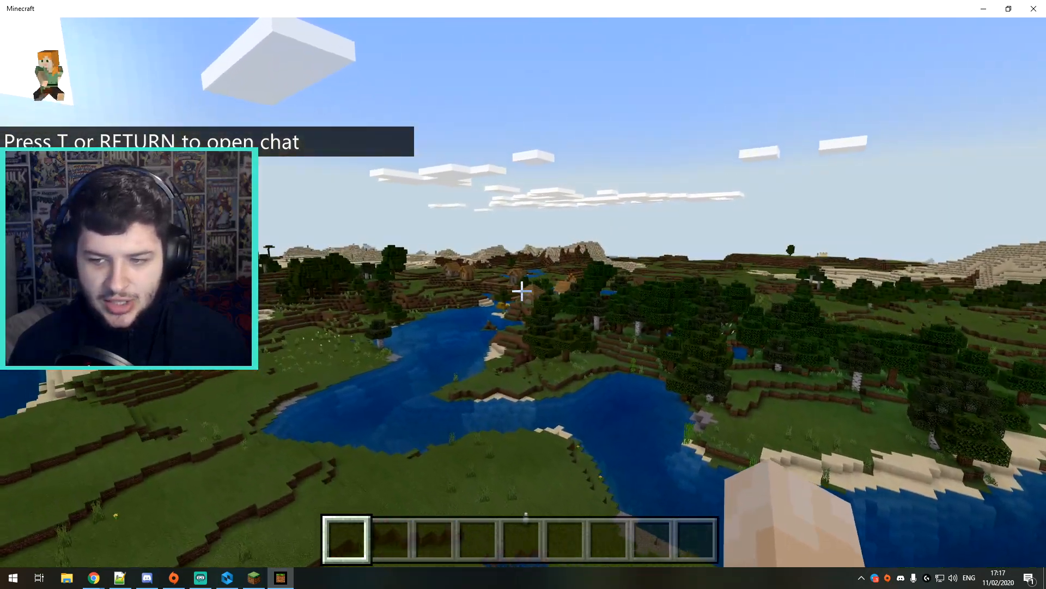
pyautogui.press('w')
pyautogui.press('w')
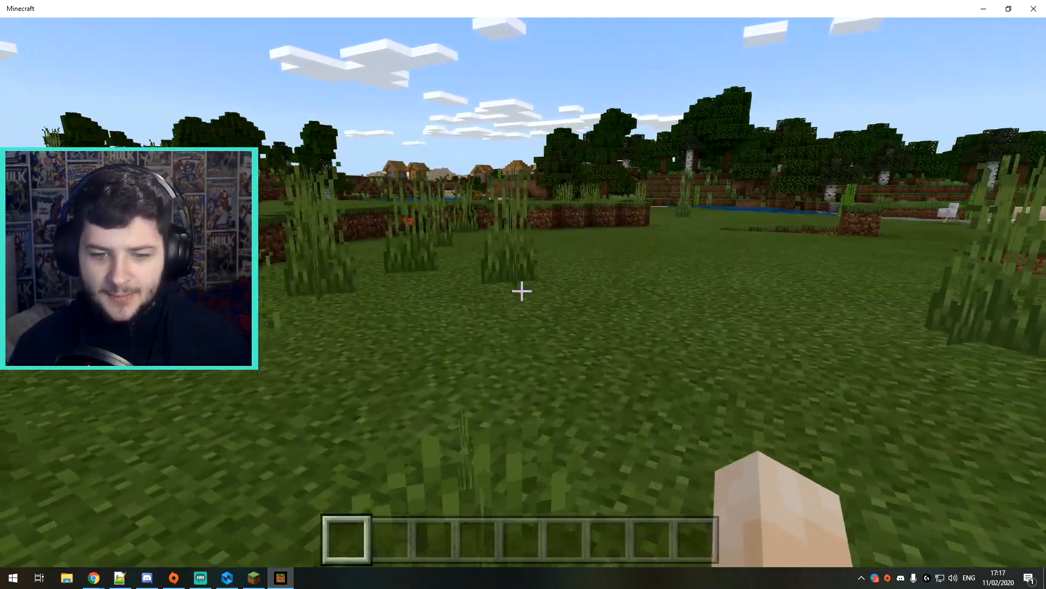
# Step: Take Oak Fence from the creative inventory and build a closed rectangular pen on the grass
pyautogui.press('e')
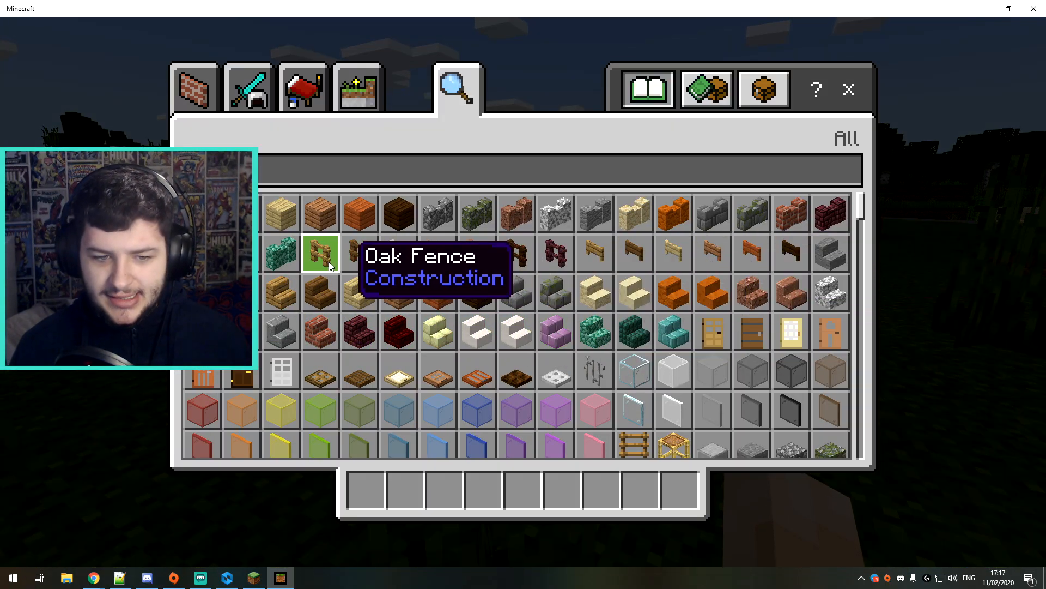
pyautogui.press('e')
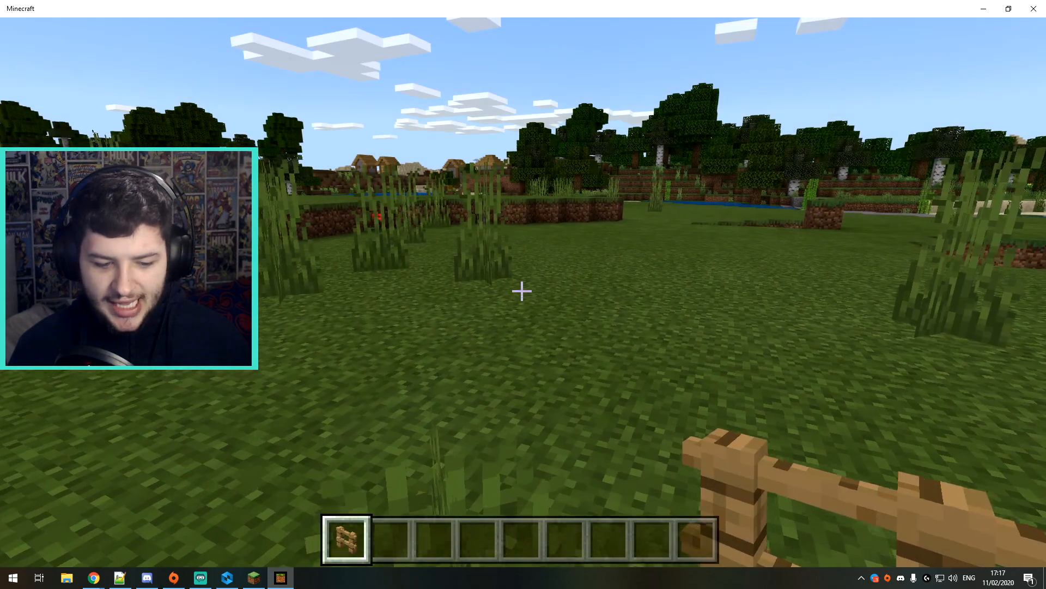
pyautogui.rightClick(523, 294)
pyautogui.rightClick(523, 294)
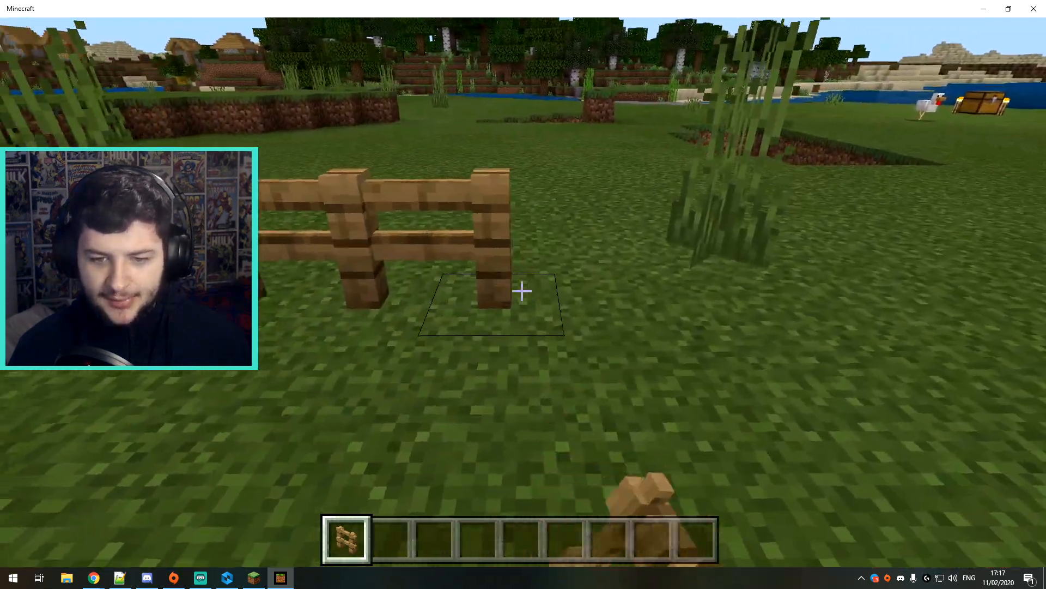
pyautogui.rightClick(522, 292)
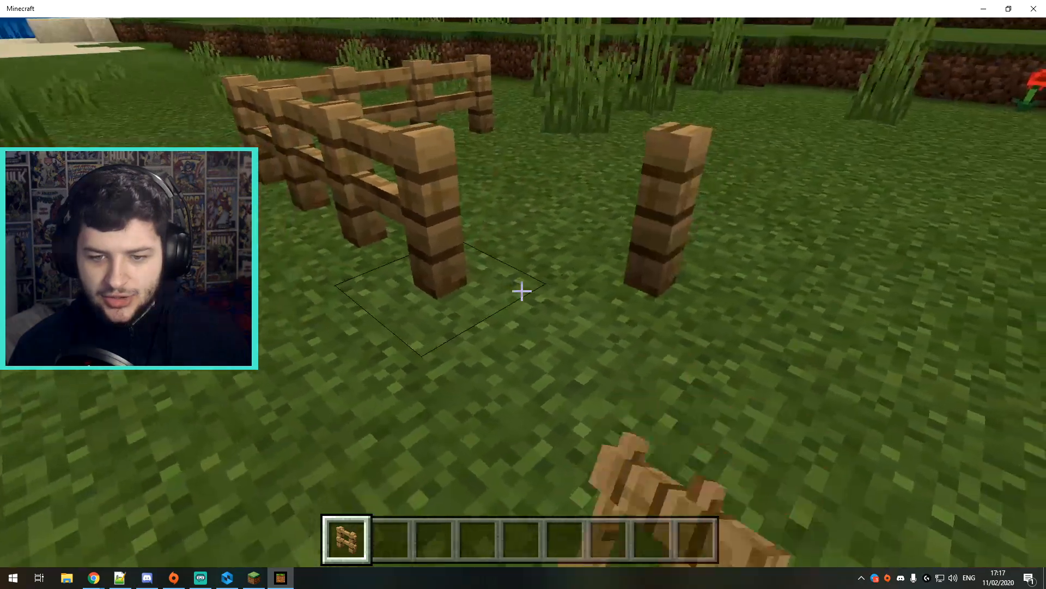
pyautogui.rightClick(522, 291)
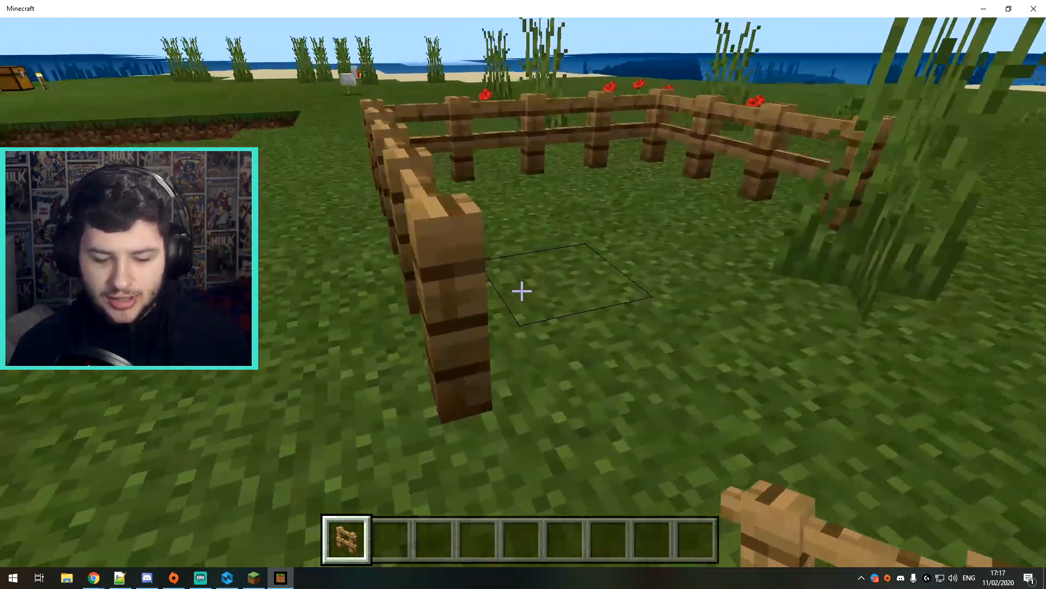
pyautogui.rightClick(522, 292)
pyautogui.rightClick(522, 292)
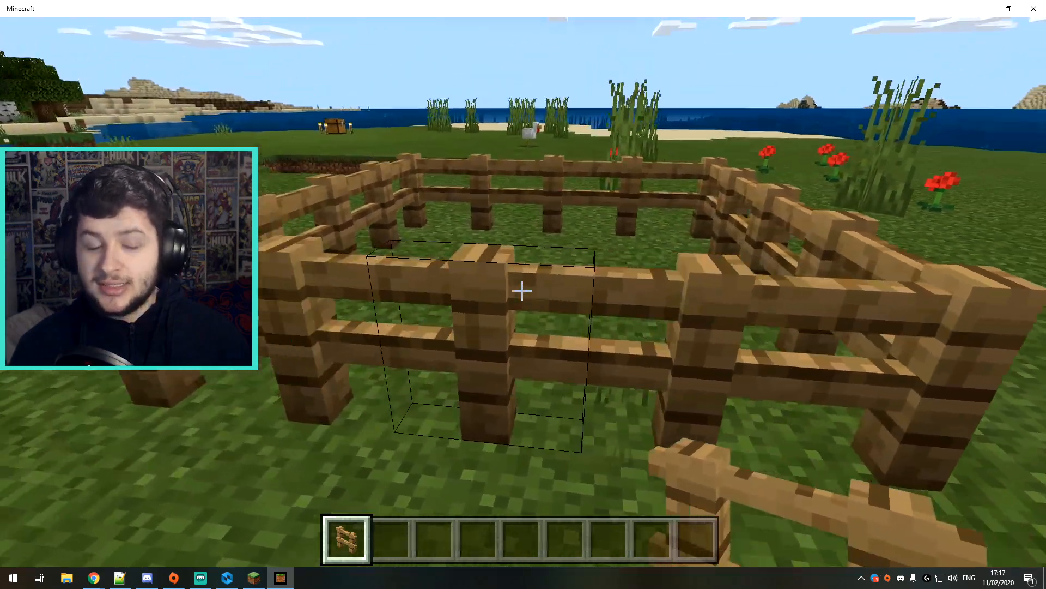
# Step: Break fence posts in the sides of the pen to make openings for gates
pyautogui.click(522, 292)
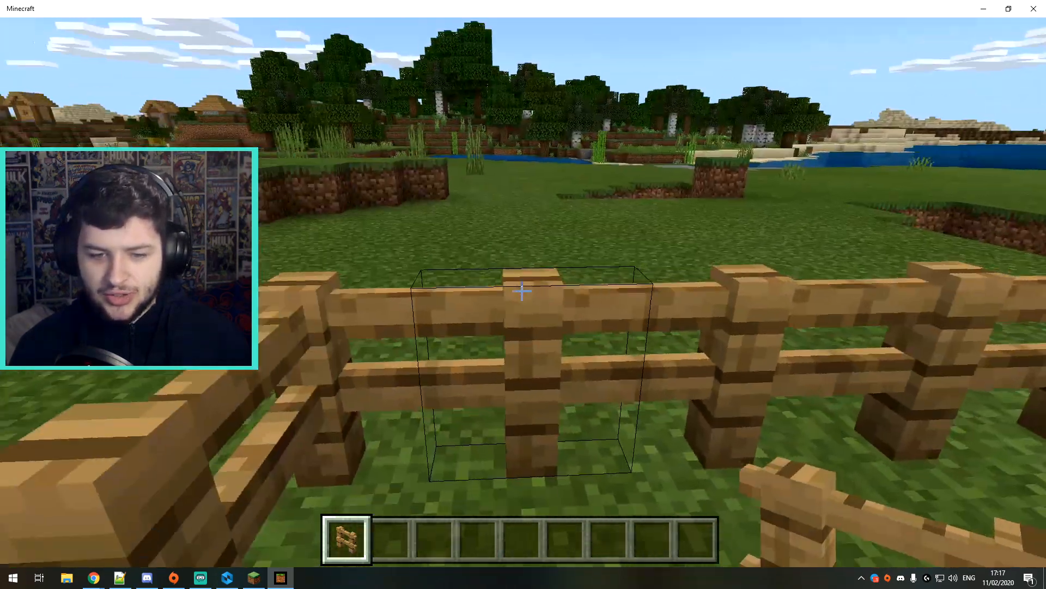
pyautogui.press('Escape')
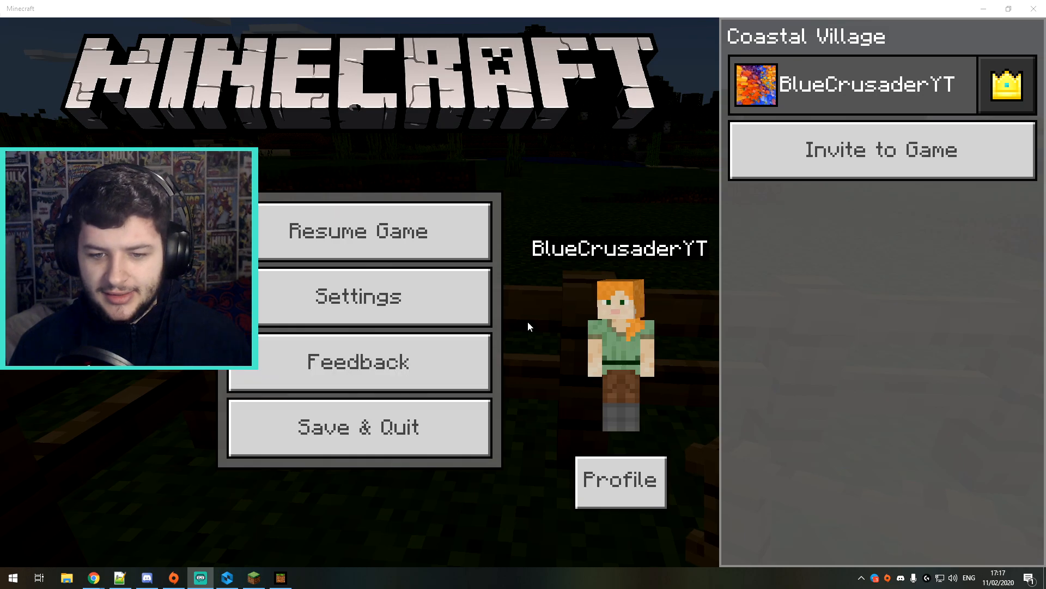
pyautogui.click(397, 214)
pyautogui.click(522, 289)
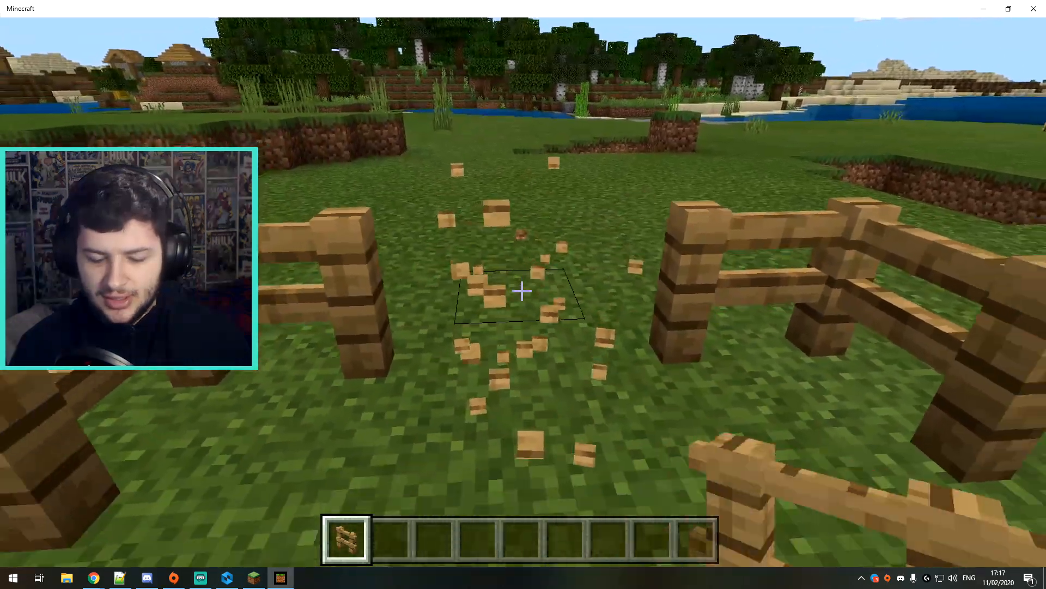
# Step: Put Jungle Fence Gates in the second hotbar slot and equip them for the pen's openings
pyautogui.press('e')
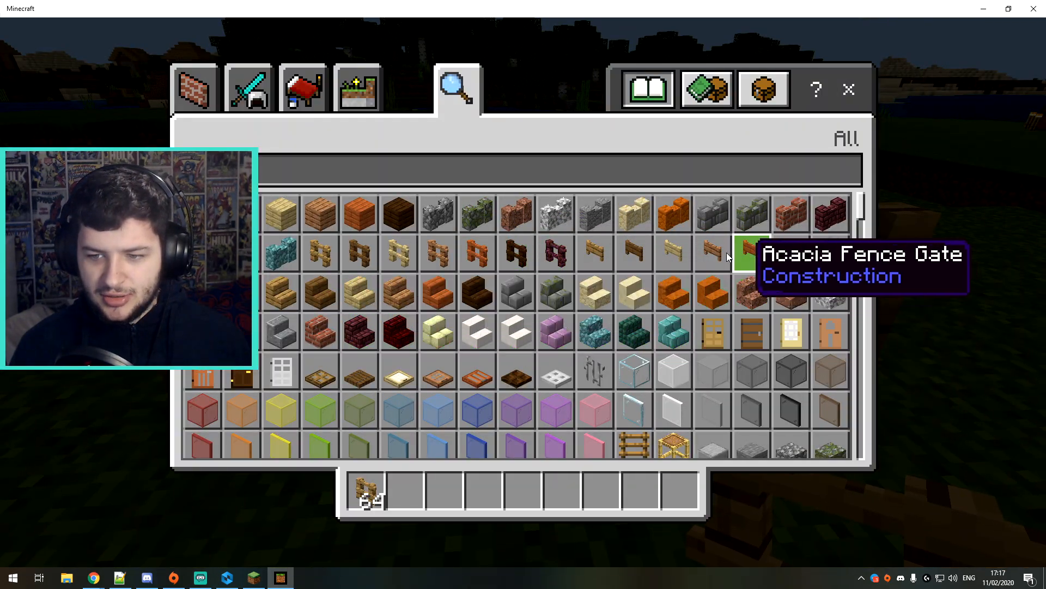
pyautogui.click(420, 496)
pyautogui.press('e')
pyautogui.press('2')
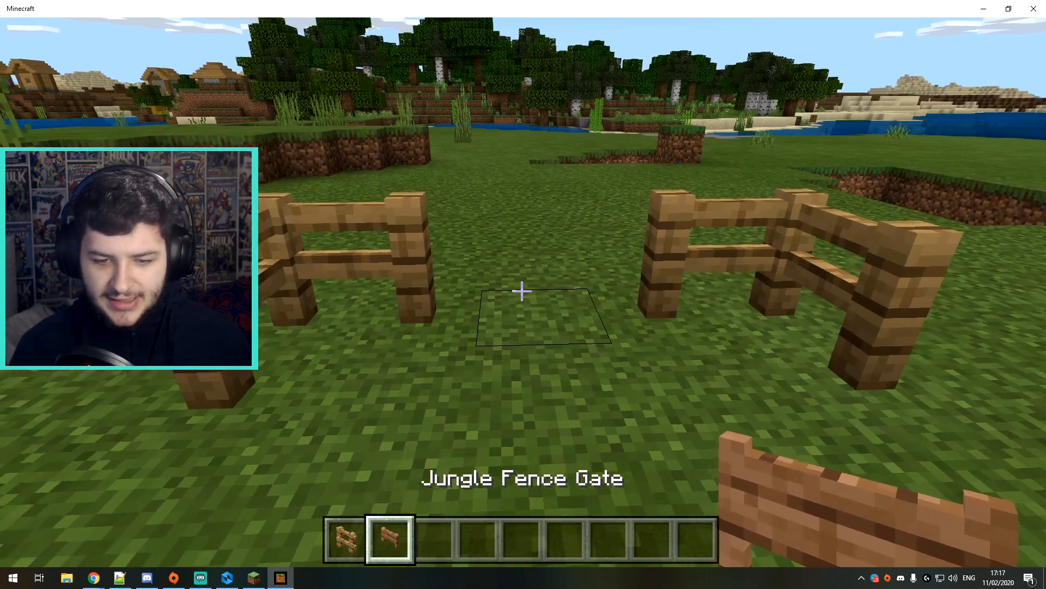
# Step: Put Spruce Fence Gates in the third hotbar slot and equip them for the pen's remaining openings
pyautogui.press('e')
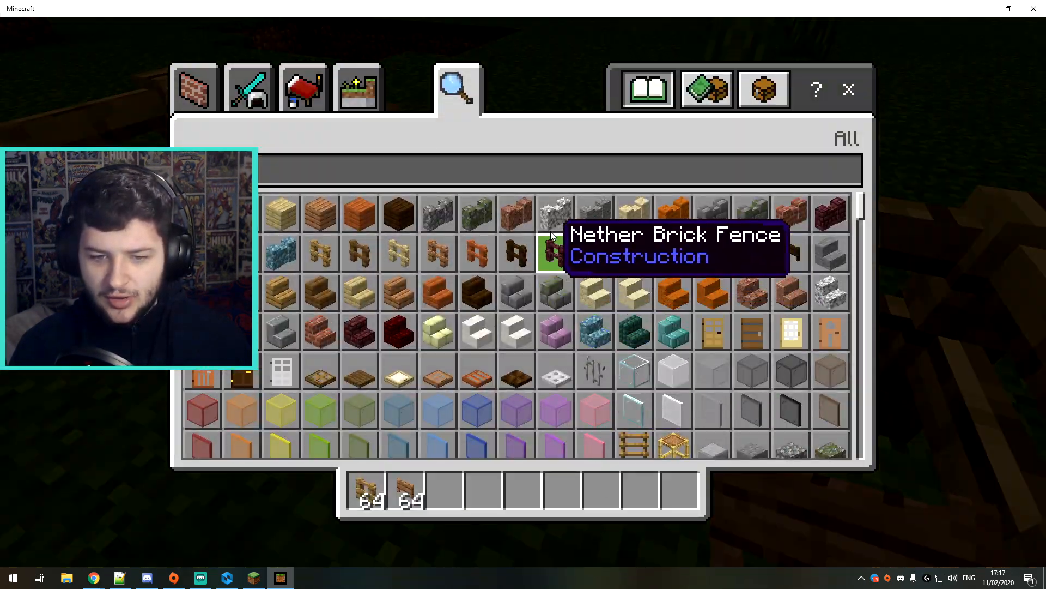
pyautogui.click(665, 256)
pyautogui.click(445, 491)
pyautogui.press('e')
pyautogui.press('3')
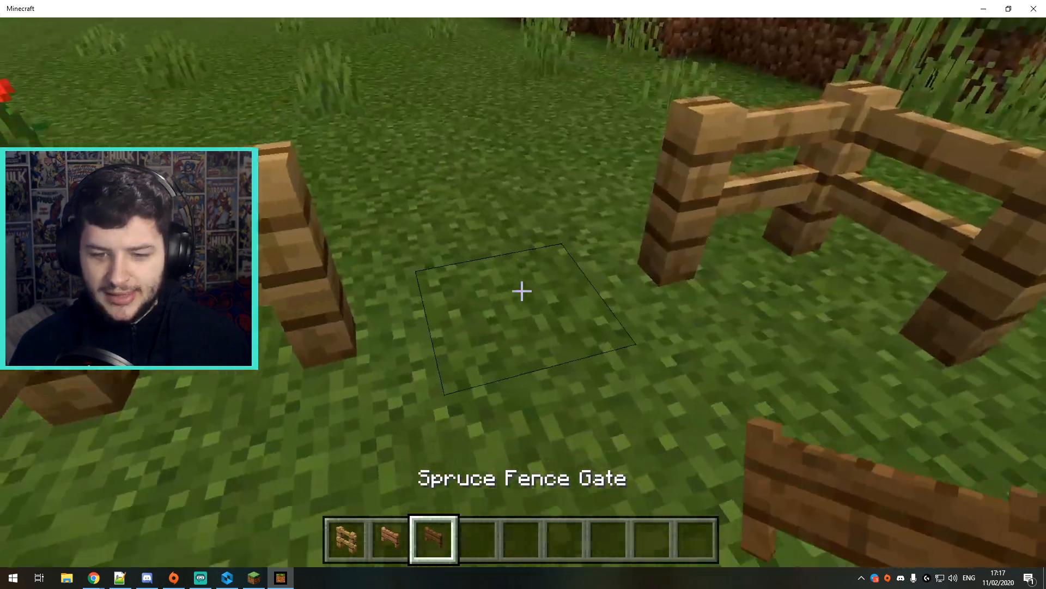
# Step: Search the inventory for torch, put torches in the third hotbar slot, and place them on fence posts and around the pen
pyautogui.press('e')
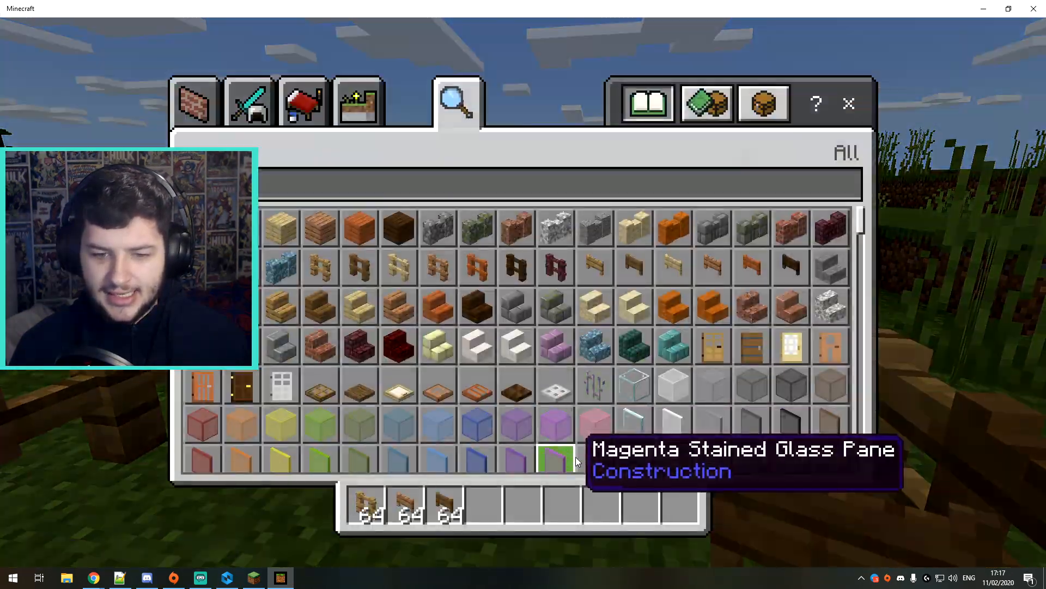
pyautogui.click(433, 177)
pyautogui.write('torch')
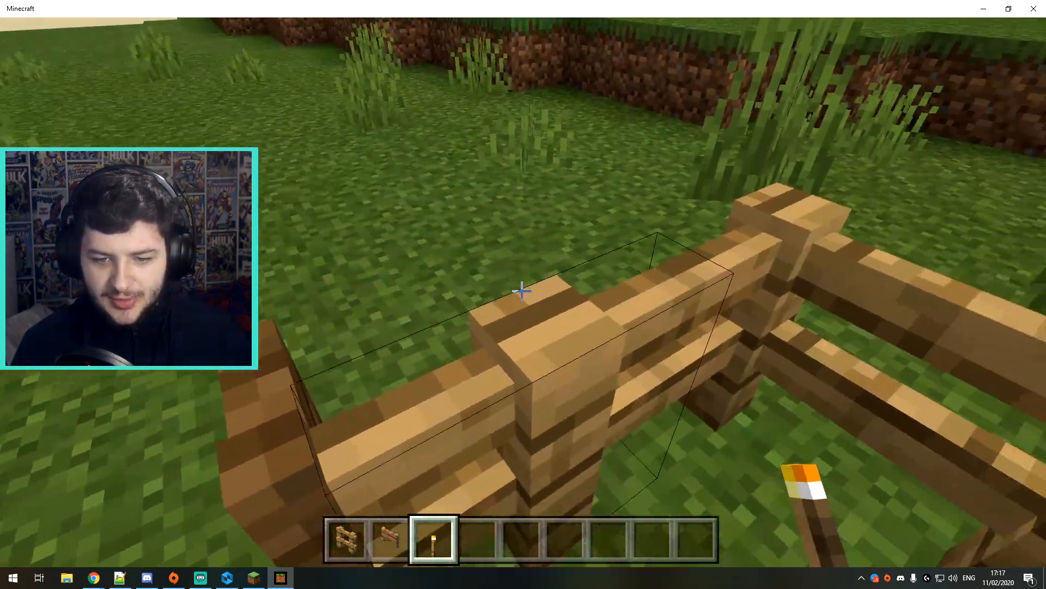
pyautogui.rightClick(522, 291)
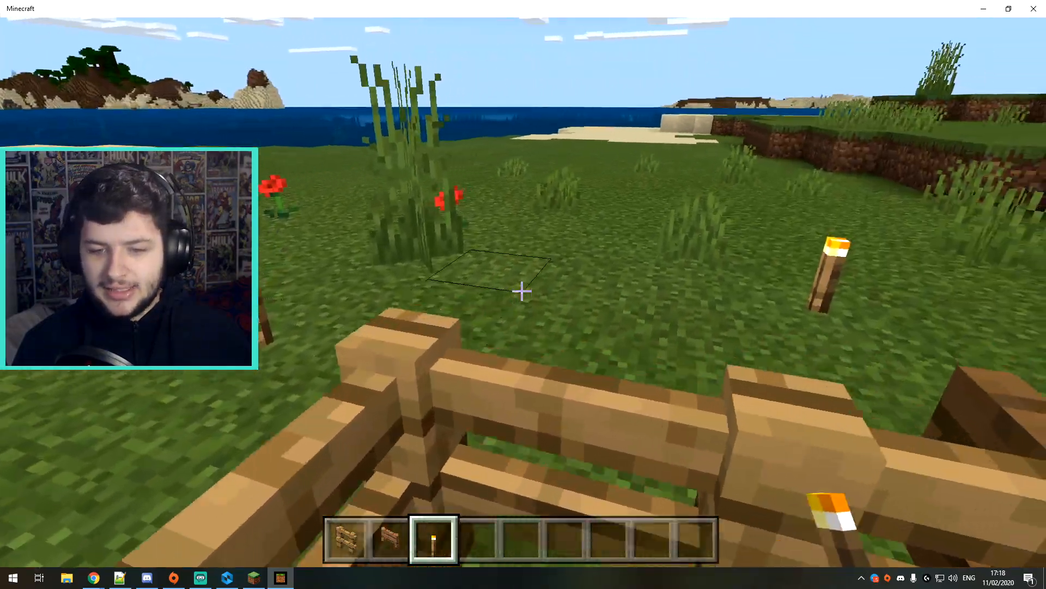
pyautogui.rightClick(521, 291)
pyautogui.press('d')
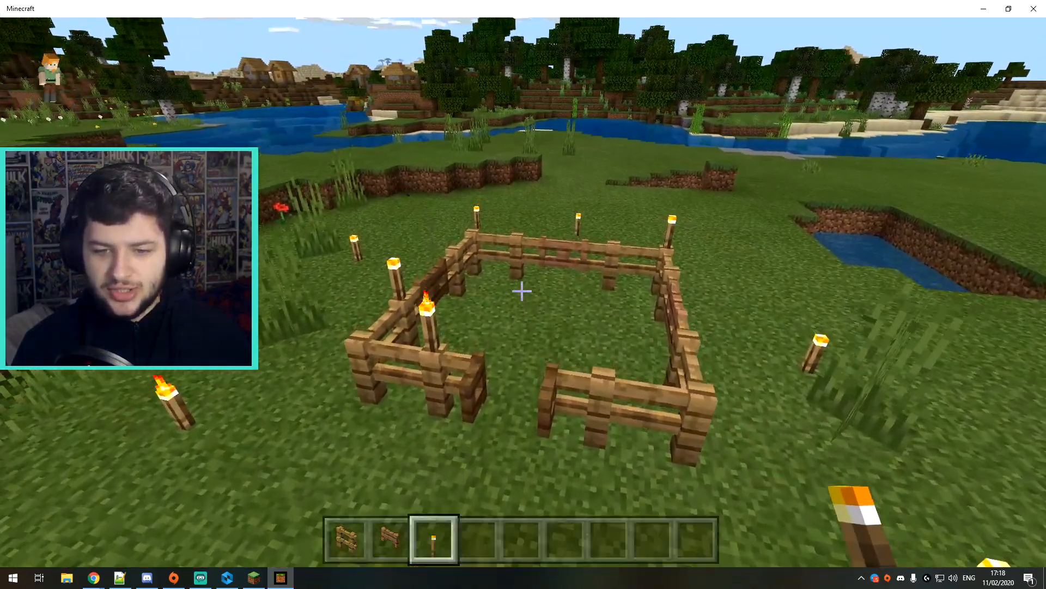
# Step: Add Redstone to the fourth hotbar slot and lay a continuous redstone trail around the outside of the pen
pyautogui.press('e')
pyautogui.press('e')
pyautogui.press('e')
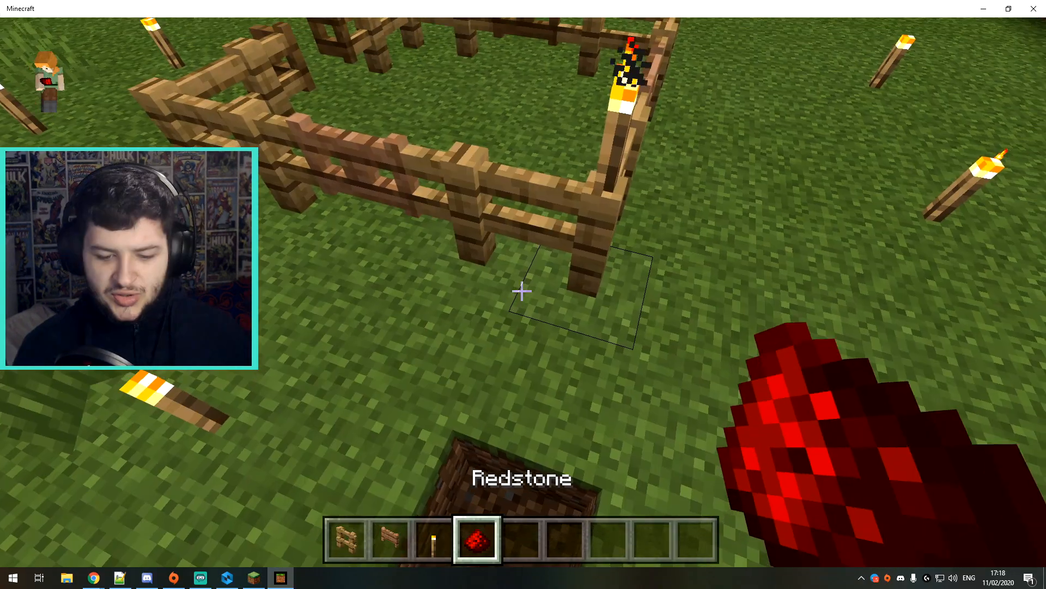
pyautogui.rightClick(521, 291)
pyautogui.rightClick(522, 291)
pyautogui.press('w')
pyautogui.rightClick(522, 291)
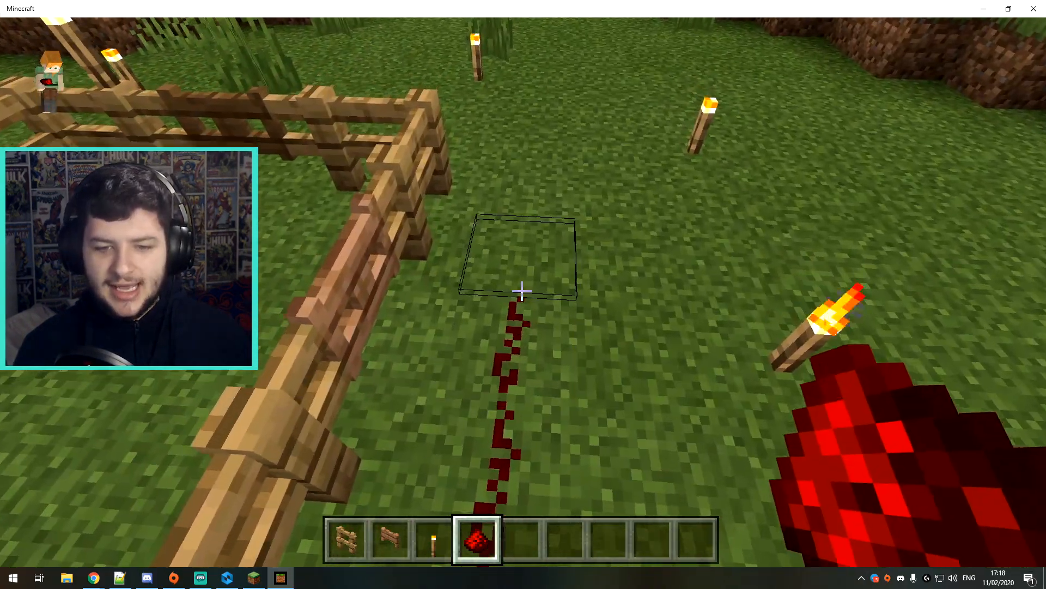
pyautogui.rightClick(522, 291)
pyautogui.rightClick(522, 291)
pyautogui.press('w')
pyautogui.rightClick(522, 291)
pyautogui.rightClick(521, 291)
pyautogui.rightClick(521, 291)
pyautogui.rightClick(522, 291)
pyautogui.press('w')
pyautogui.rightClick(521, 291)
pyautogui.rightClick(521, 291)
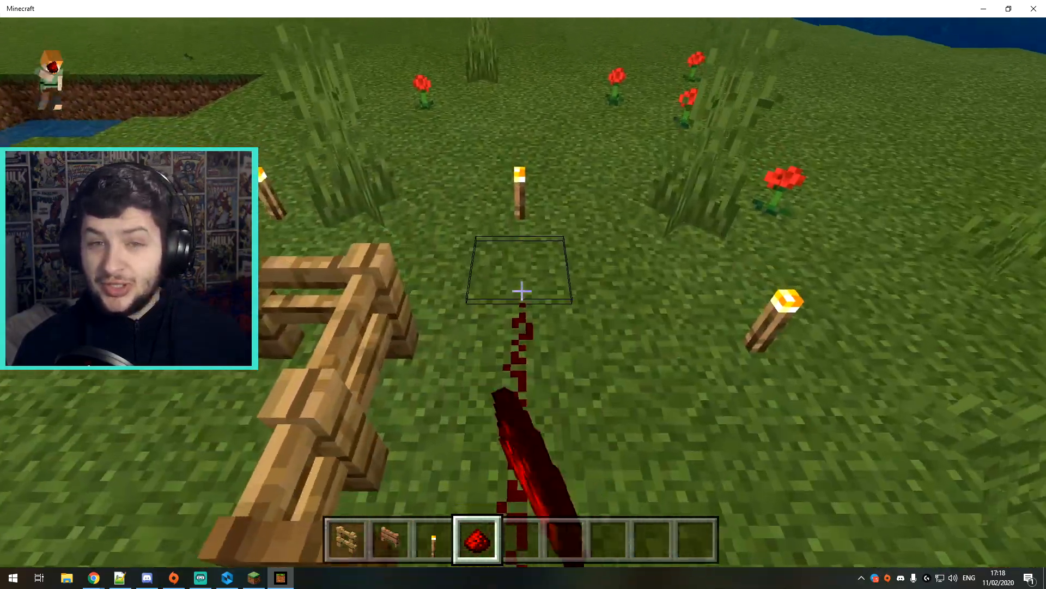
pyautogui.rightClick(521, 291)
pyautogui.press('w')
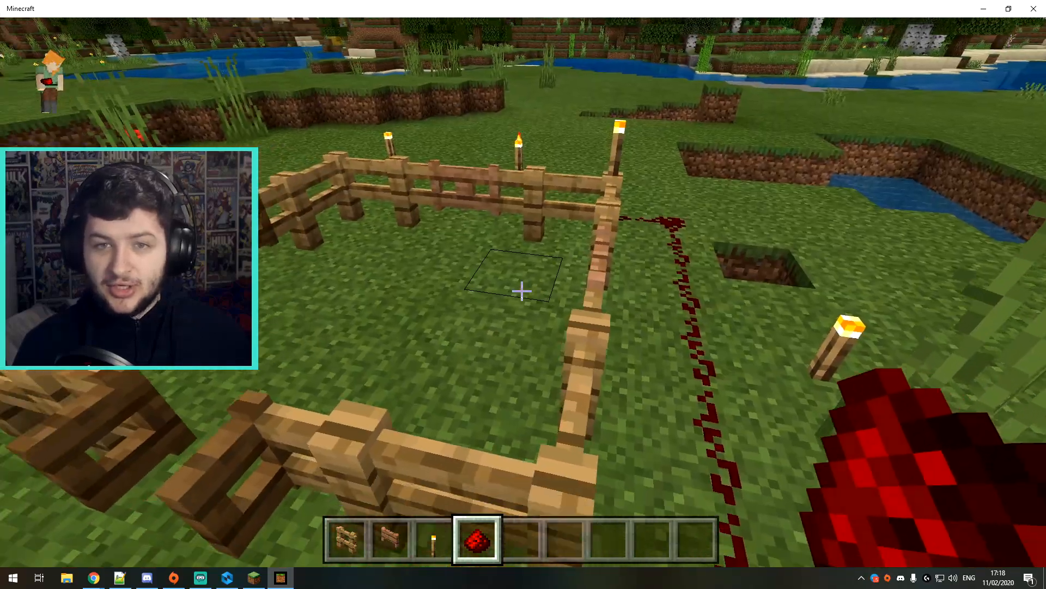
pyautogui.press('s')
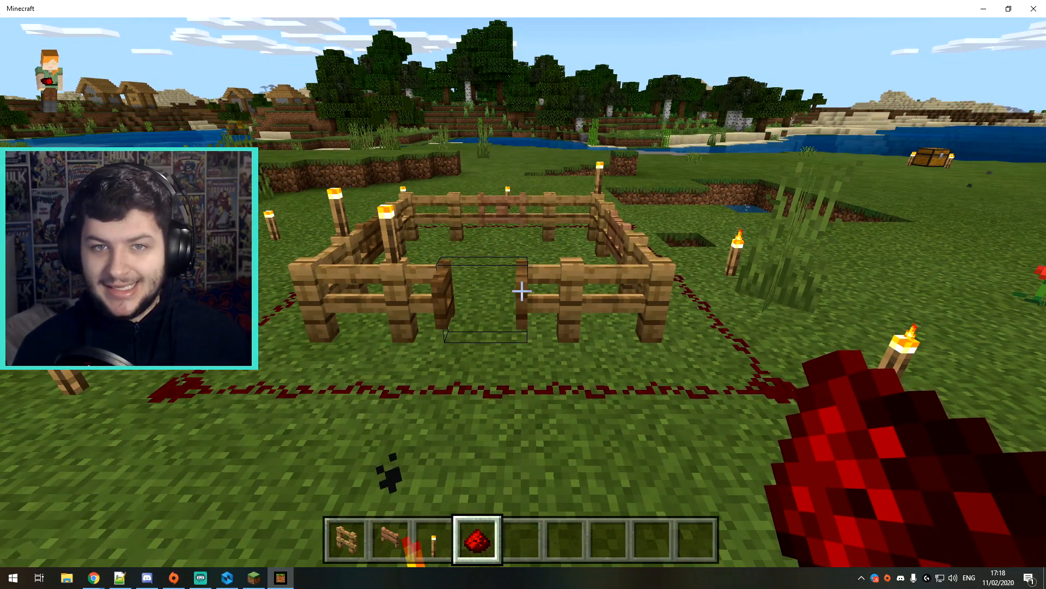
pyautogui.press('s')
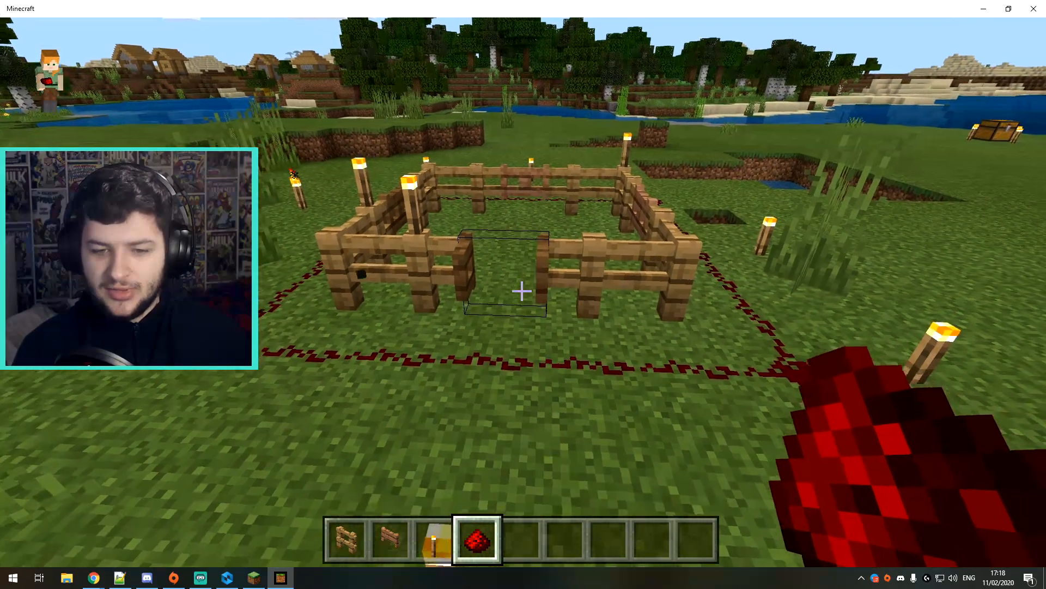
# Step: Add chicken, Zombie Pigman and Witch spawn eggs to the fifth, sixth and seventh hotbar slots
pyautogui.press('w')
pyautogui.press('e')
pyautogui.click(363, 330)
pyautogui.click(594, 487)
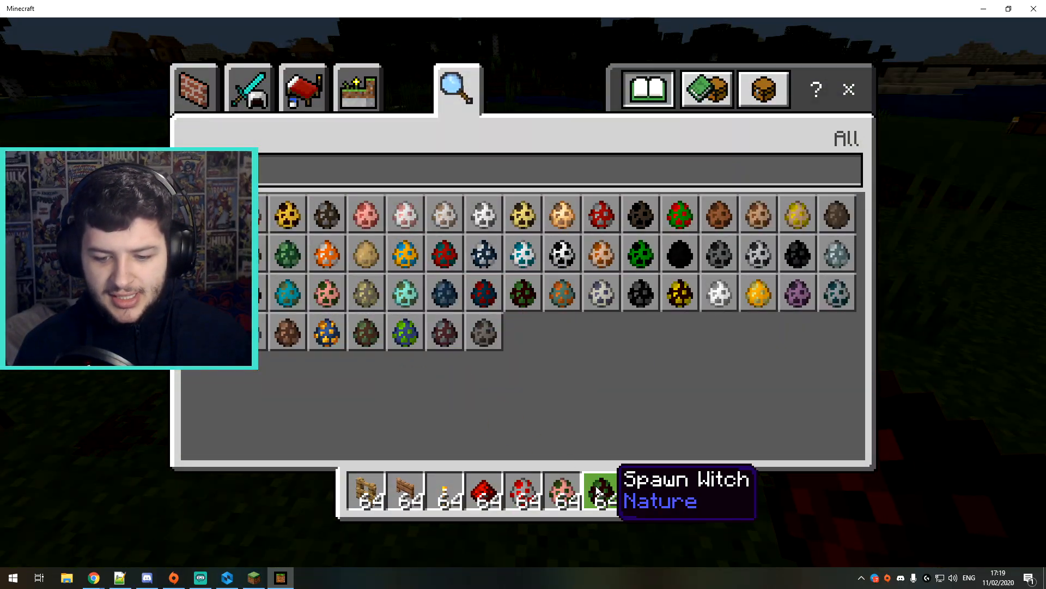
pyautogui.press('e')
# Step: Spawn several chickens, Zombie Pigmen and Witches inside the fenced pen
pyautogui.rightClick(522, 292)
pyautogui.scroll(-1, 522, 292)
pyautogui.rightClick(522, 292)
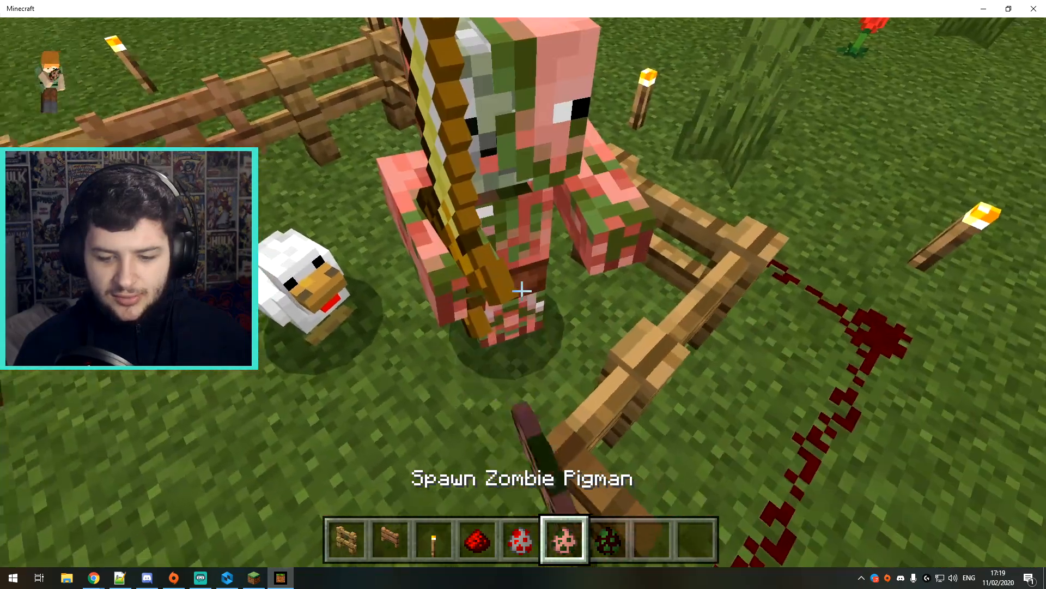
pyautogui.scroll(-1, 522, 292)
pyautogui.rightClick(522, 291)
pyautogui.rightClick(522, 292)
pyautogui.scroll(1, 522, 292)
pyautogui.rightClick(523, 291)
# Step: Place a single piece of redstone on the grass inside the pen near the open spruce gate
pyautogui.scroll(1, 522, 291)
pyautogui.scroll(1, 522, 291)
pyautogui.rightClick(523, 292)
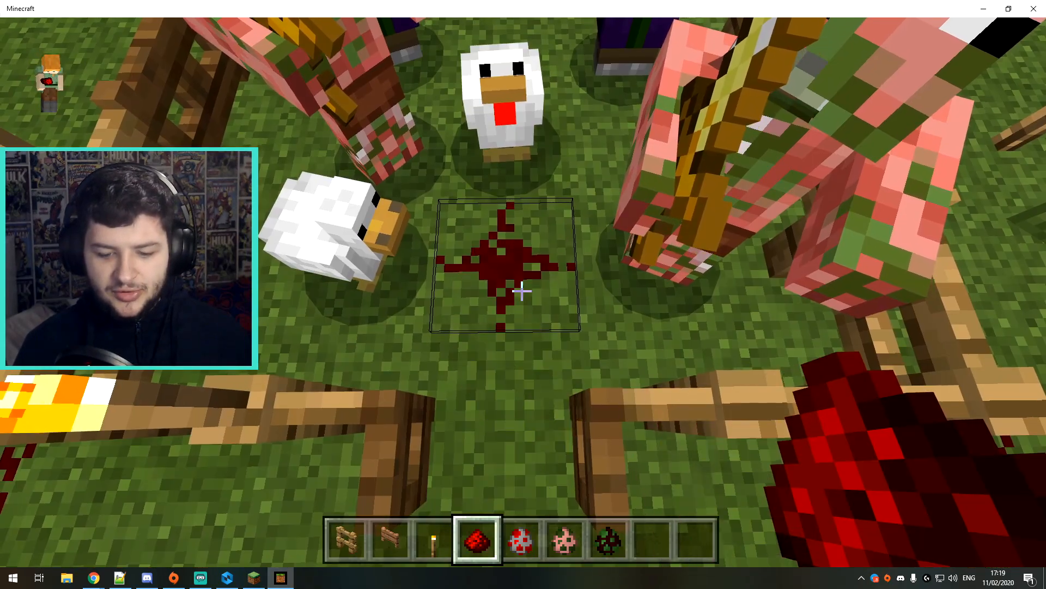
# Step: Fly up and away from the pen, save and quit the world, and minimise the Minecraft window
pyautogui.scroll(-1, 522, 291)
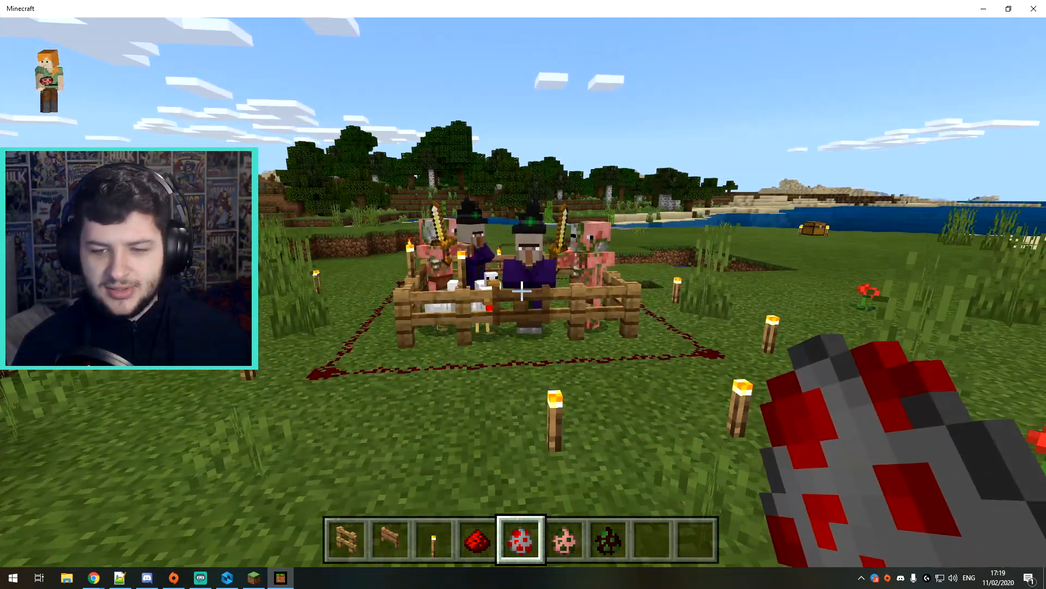
pyautogui.press('s')
pyautogui.press('space')
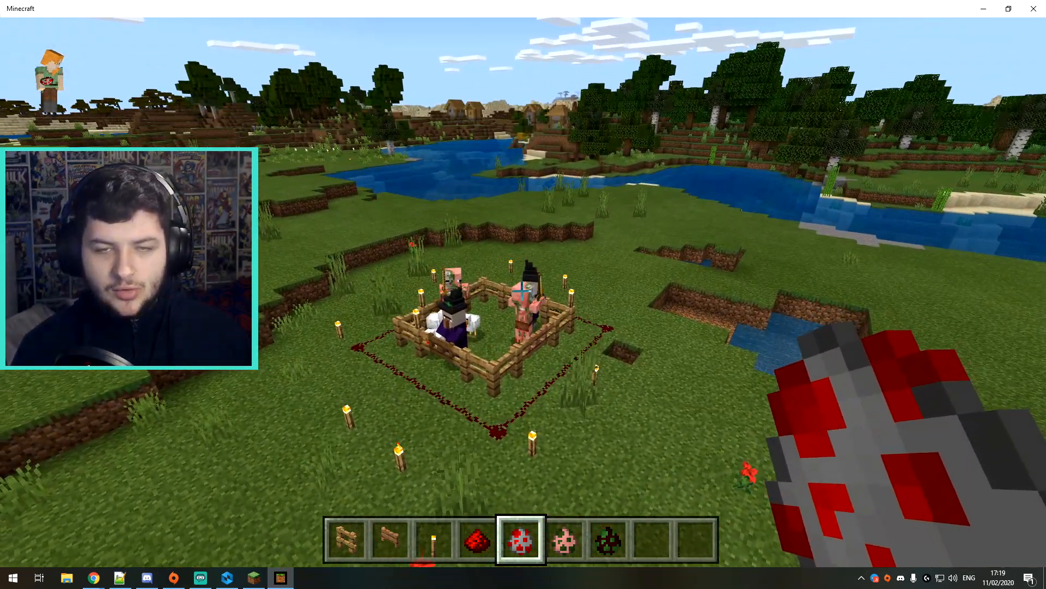
pyautogui.press('Escape')
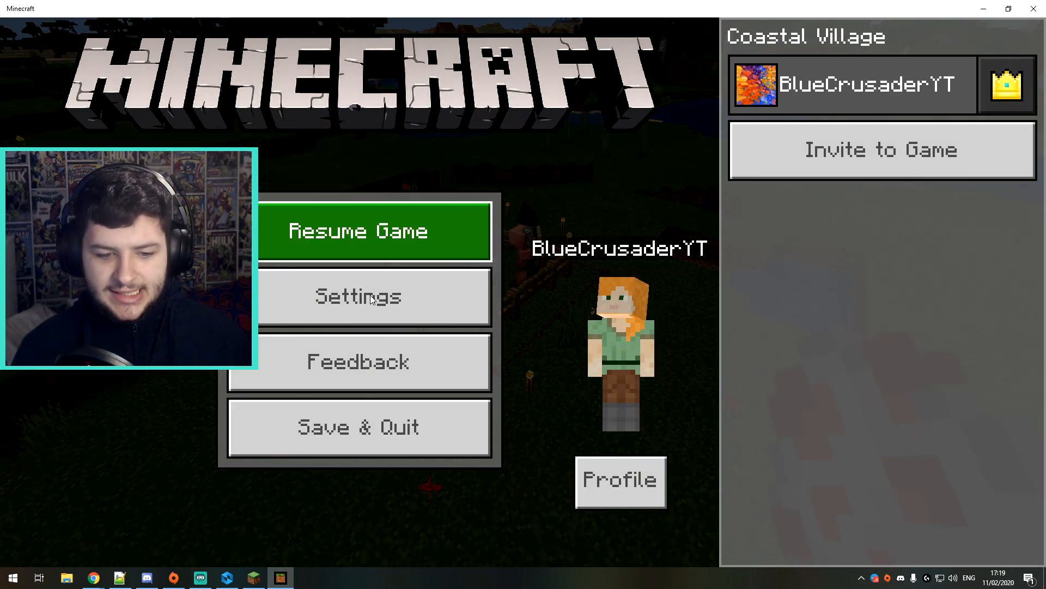
pyautogui.click(374, 433)
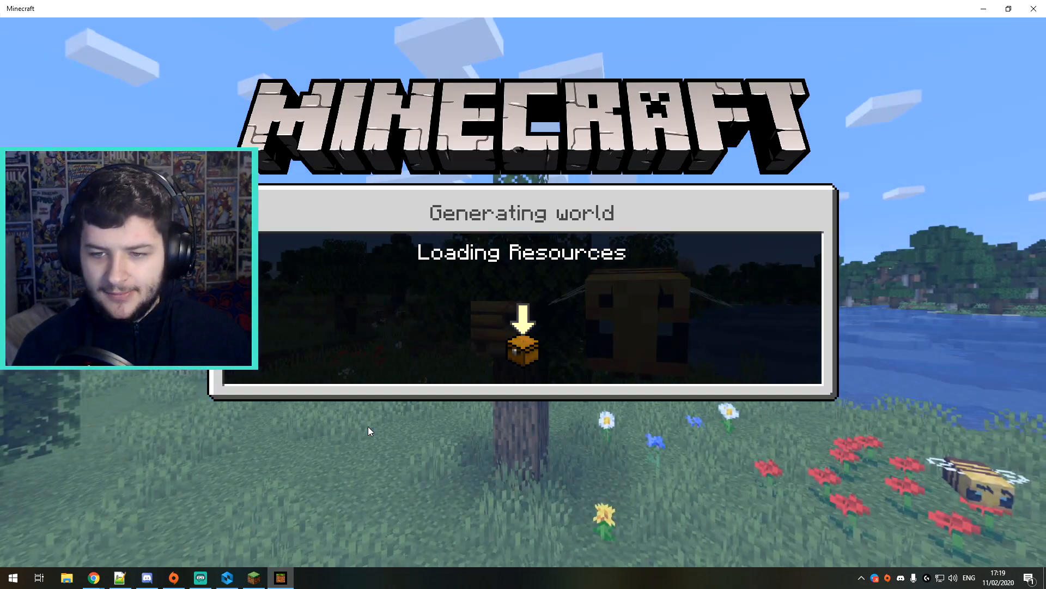
pyautogui.click(983, 8)
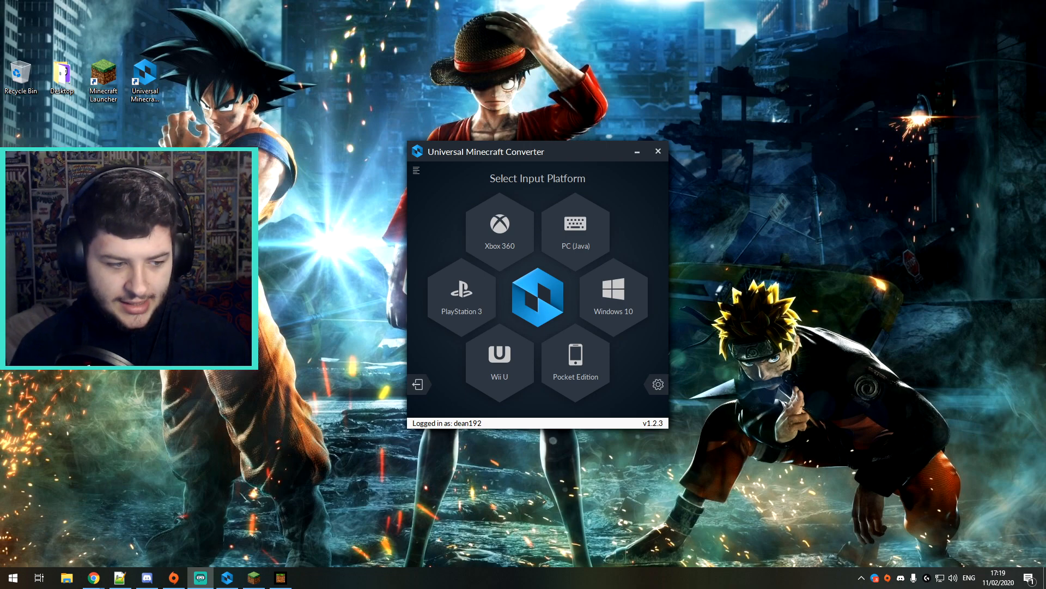
# Step: In Universal Minecraft Converter, load the Windows 10 world Coastal Village and convert it to PC (Java)
pyautogui.click(610, 293)
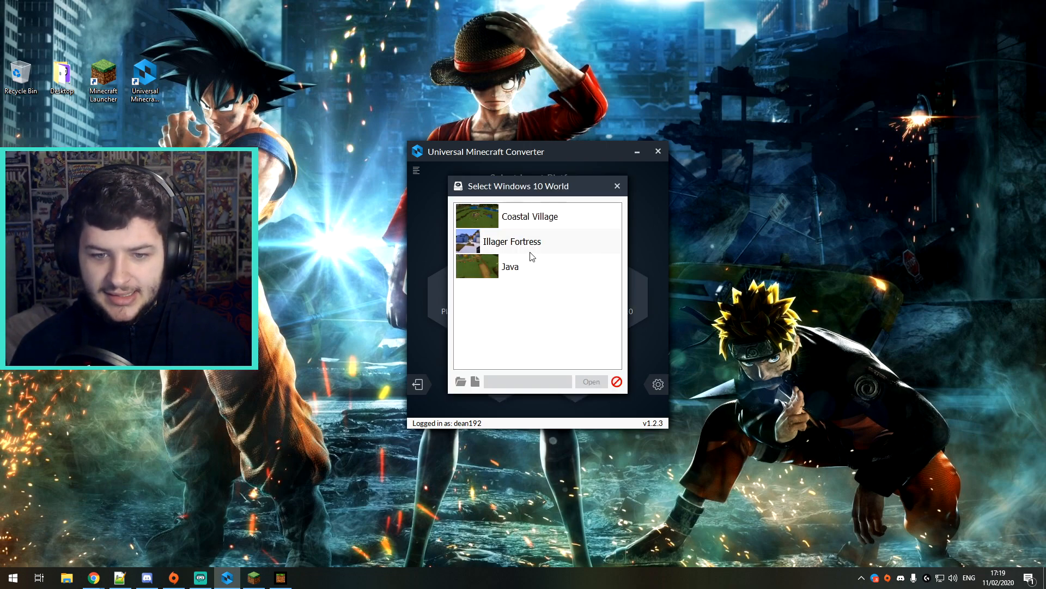
pyautogui.moveTo(502, 189); pyautogui.dragTo(533, 189)
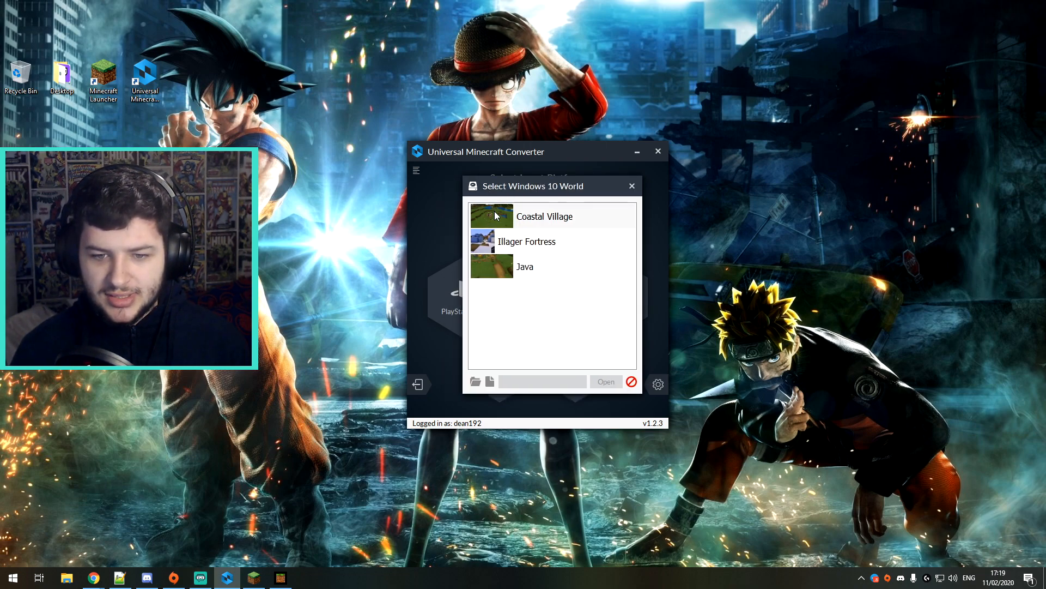
pyautogui.click(525, 235)
pyautogui.click(529, 211)
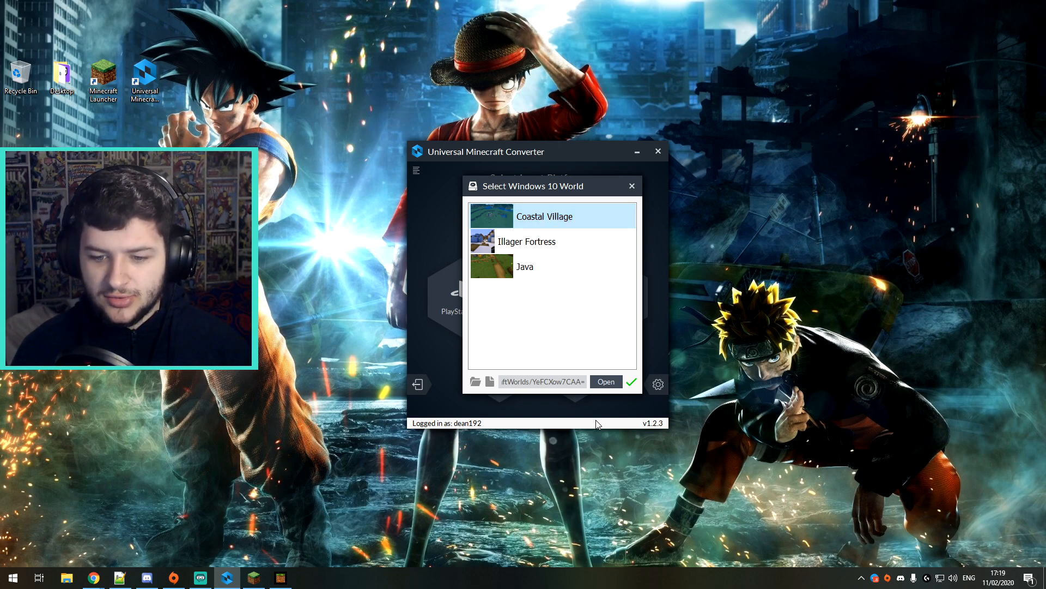
pyautogui.click(603, 382)
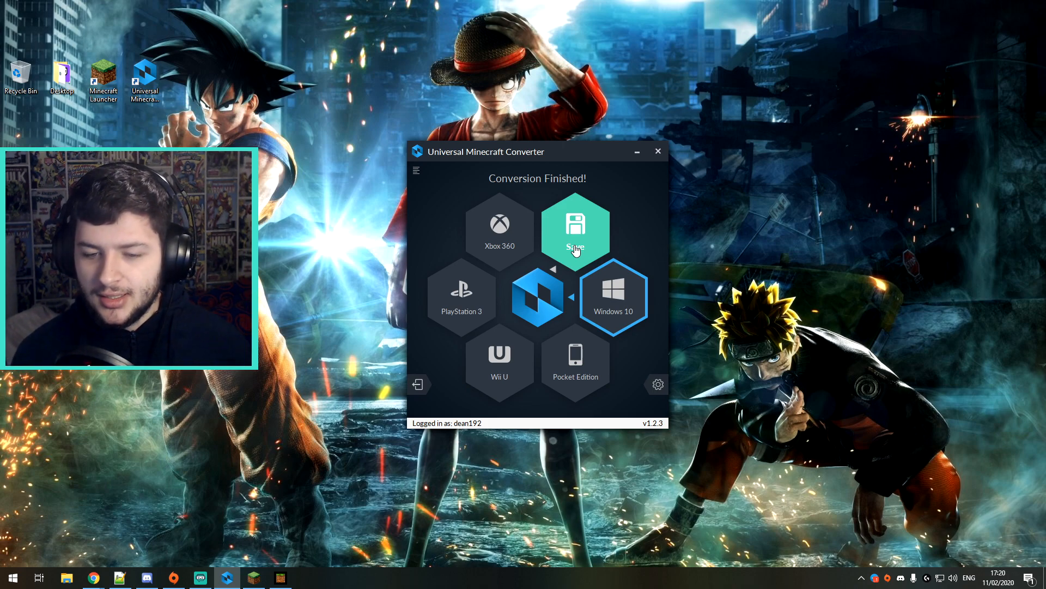
# Step: Save the converted world in the .minecraft saves folder under the name Coastal Village10
pyautogui.click(577, 224)
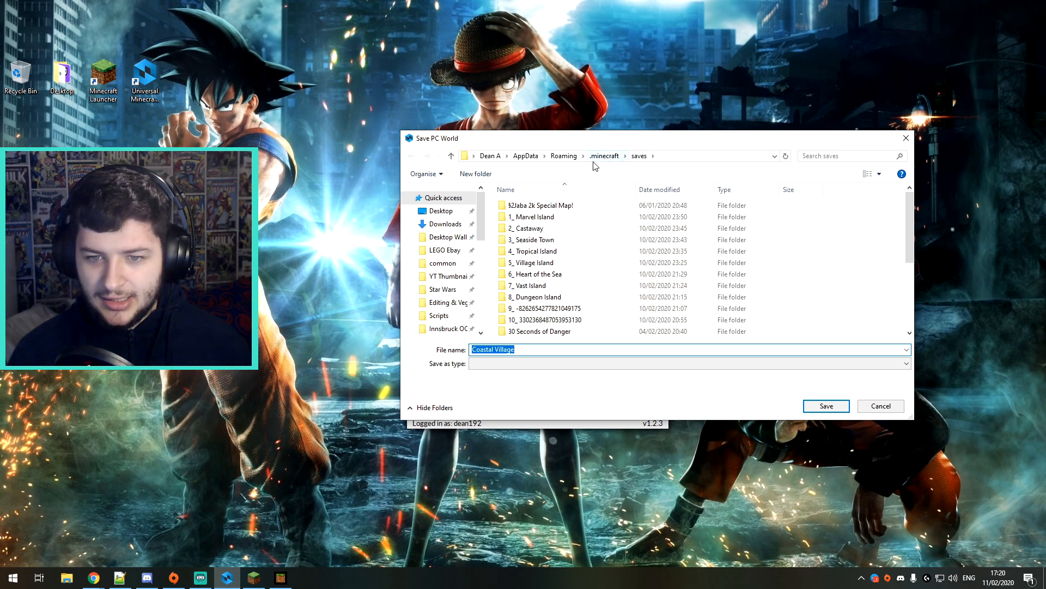
pyautogui.moveTo(525, 349); pyautogui.dragTo(469, 349)
pyautogui.click(525, 350)
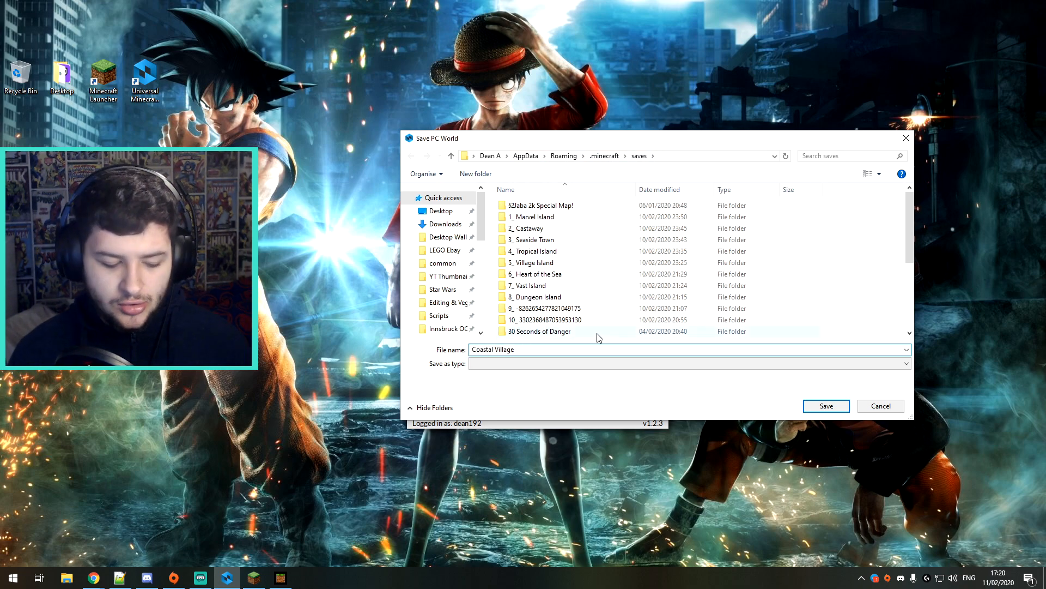
pyautogui.write('10')
pyautogui.click(806, 406)
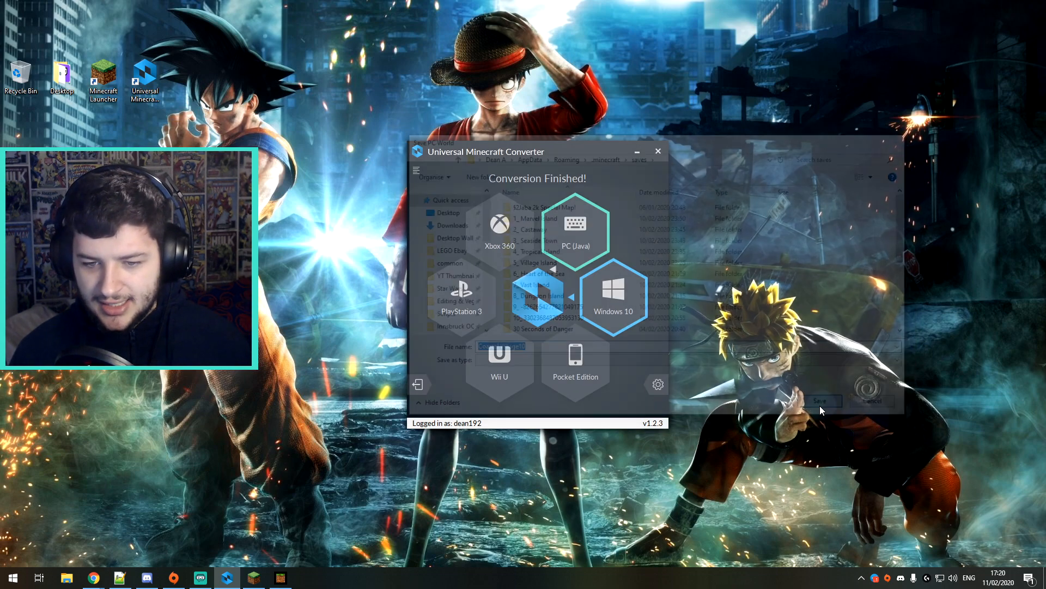
pyautogui.click(579, 315)
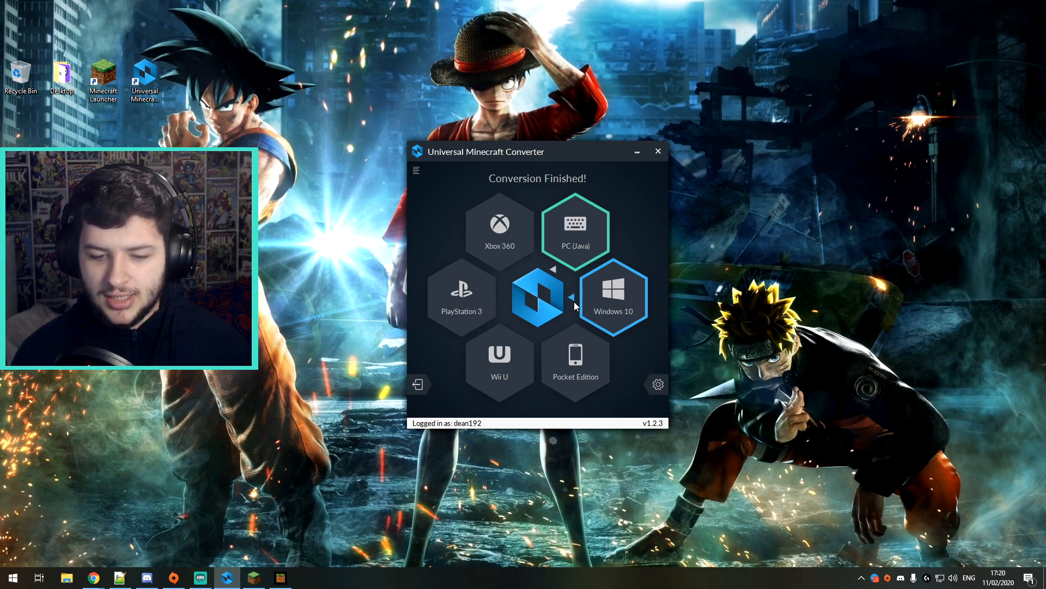
# Step: Review the Bedrock to Java conversion settings for the Overworld and Nether, including the Prune Chunks option, and return to the platform overview
pyautogui.click(658, 384)
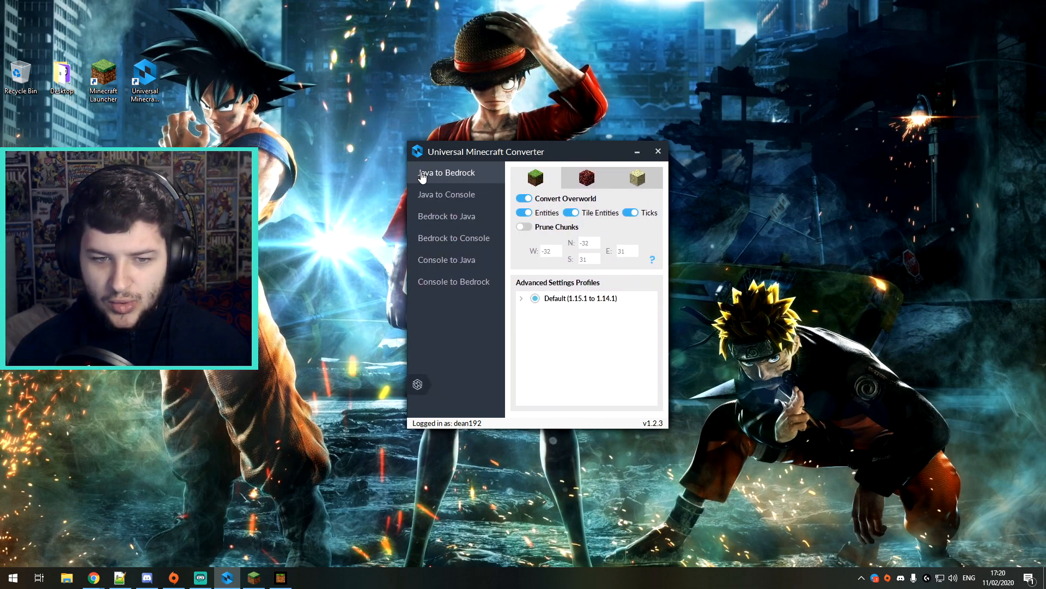
pyautogui.click(433, 218)
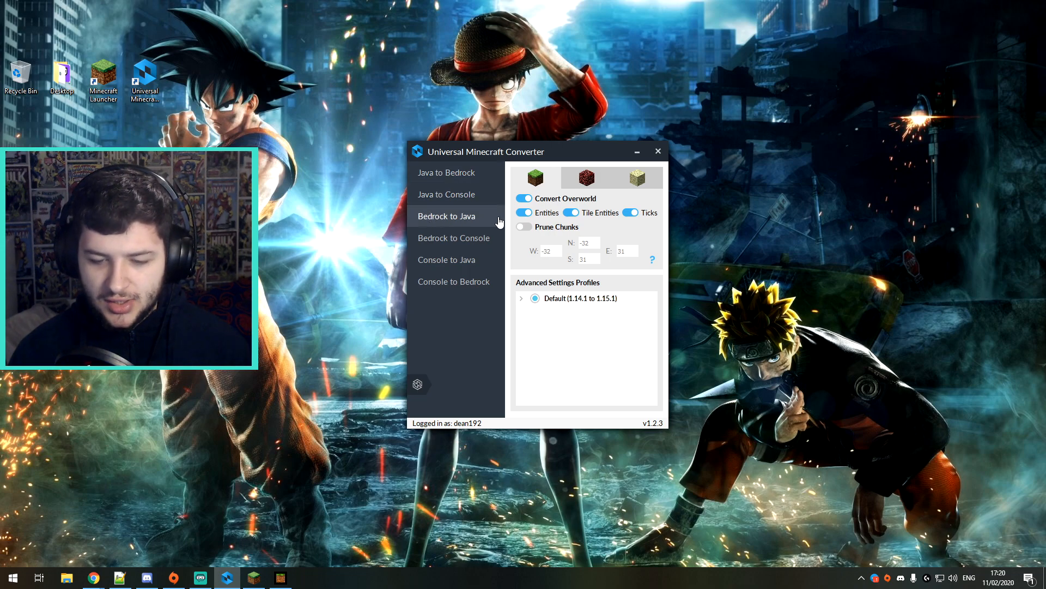
pyautogui.click(585, 185)
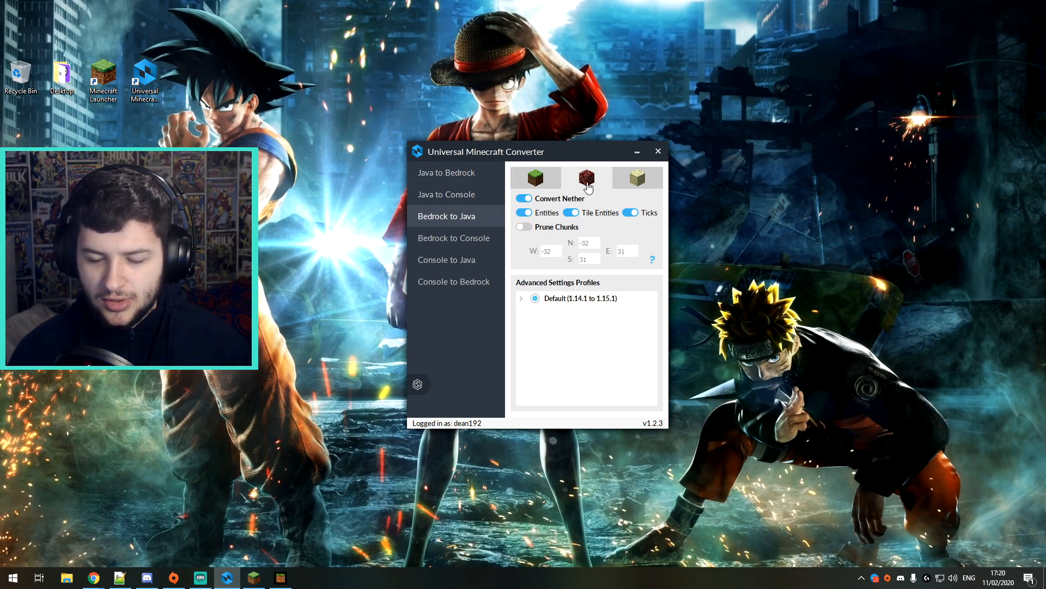
pyautogui.click(530, 183)
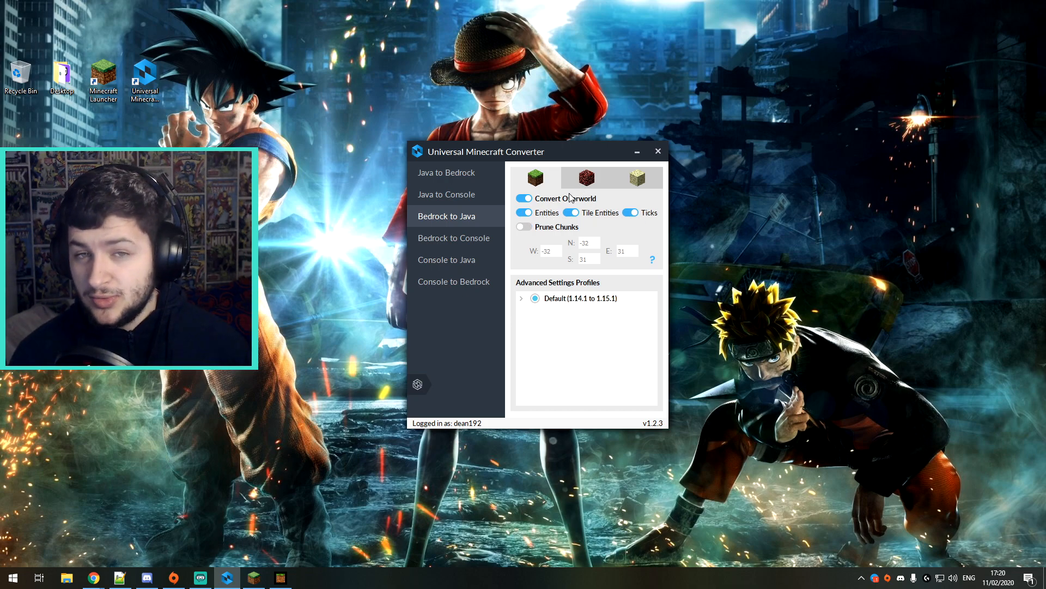
pyautogui.click(524, 227)
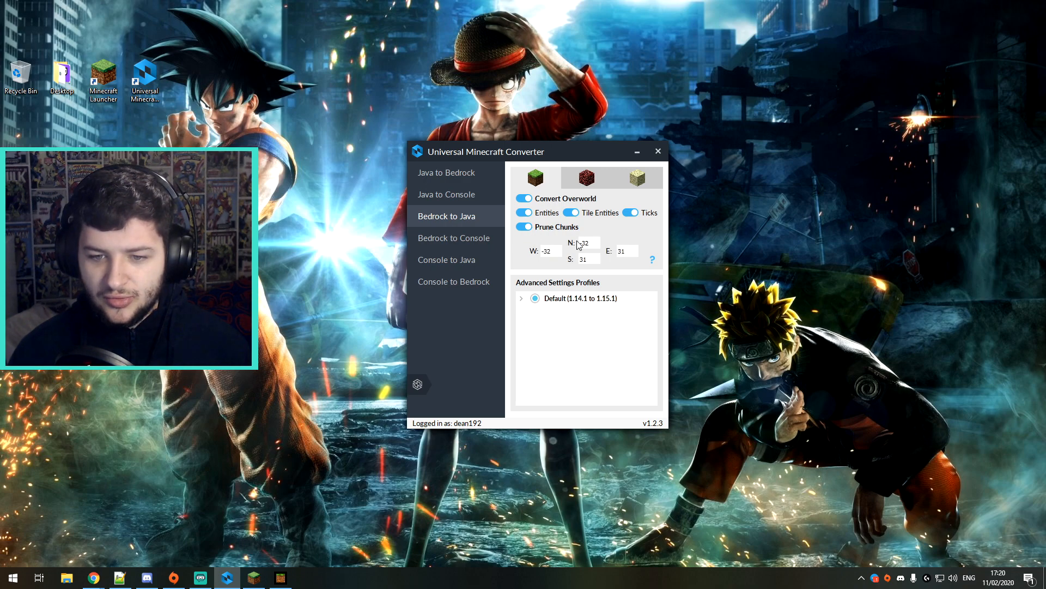
pyautogui.click(525, 228)
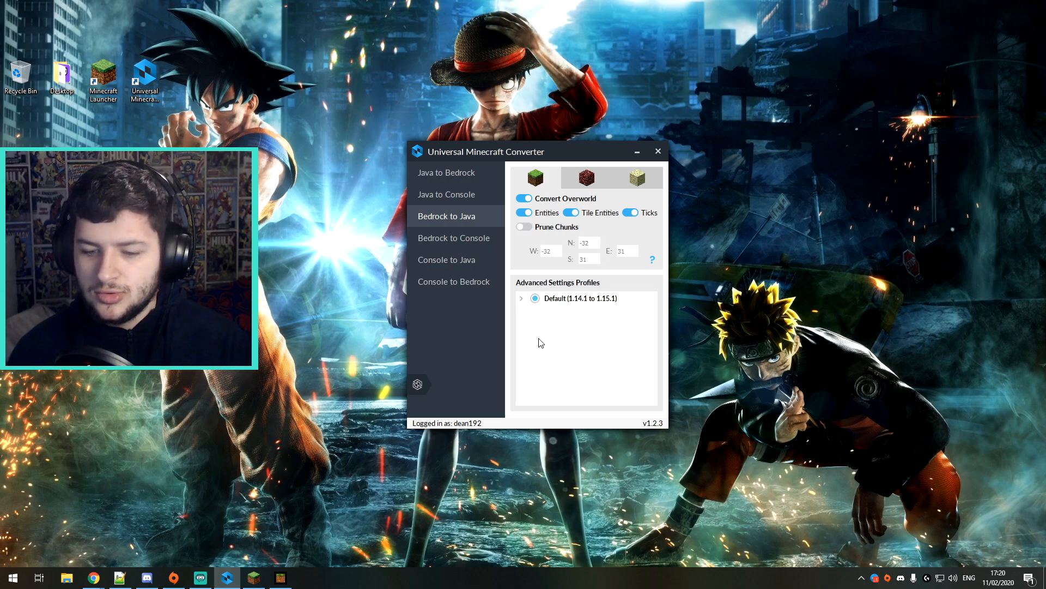
pyautogui.click(418, 387)
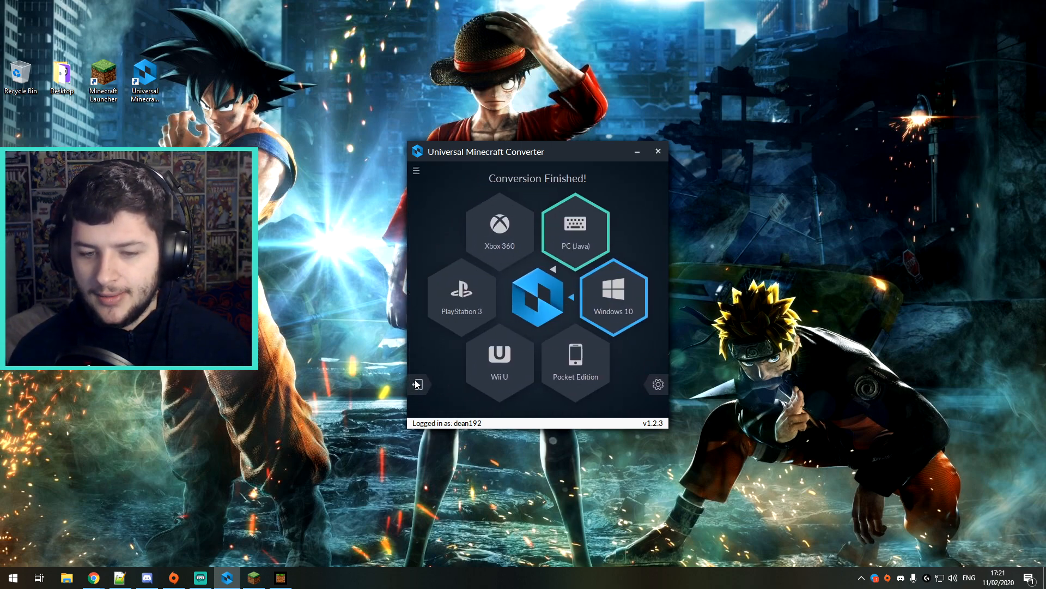
# Step: Switch to the Minecraft Launcher, start the latest release 1.15.2 of Java Edition, and minimise the launcher
pyautogui.click(260, 531)
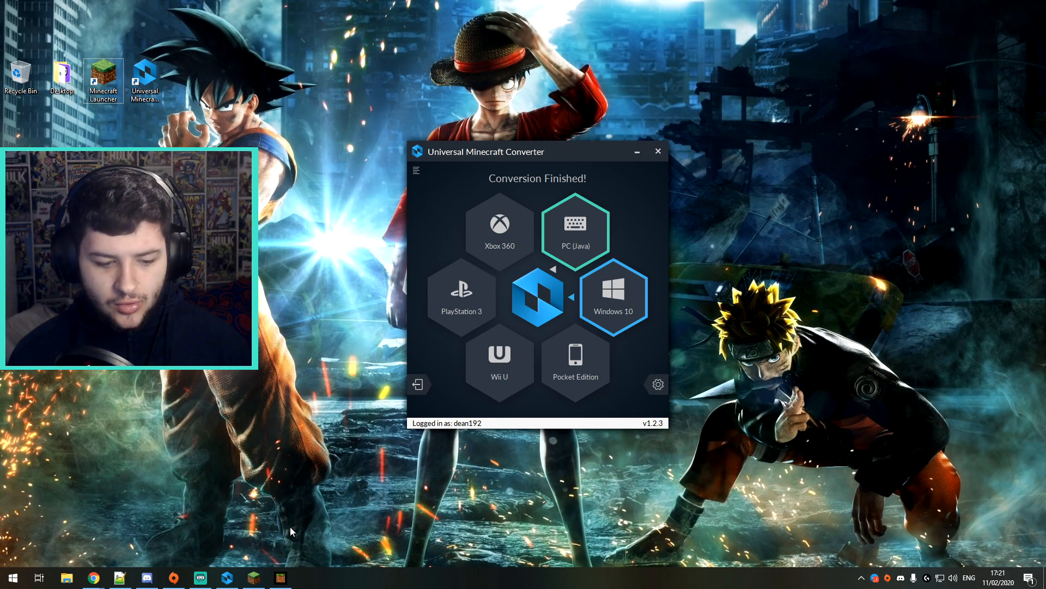
pyautogui.click(253, 576)
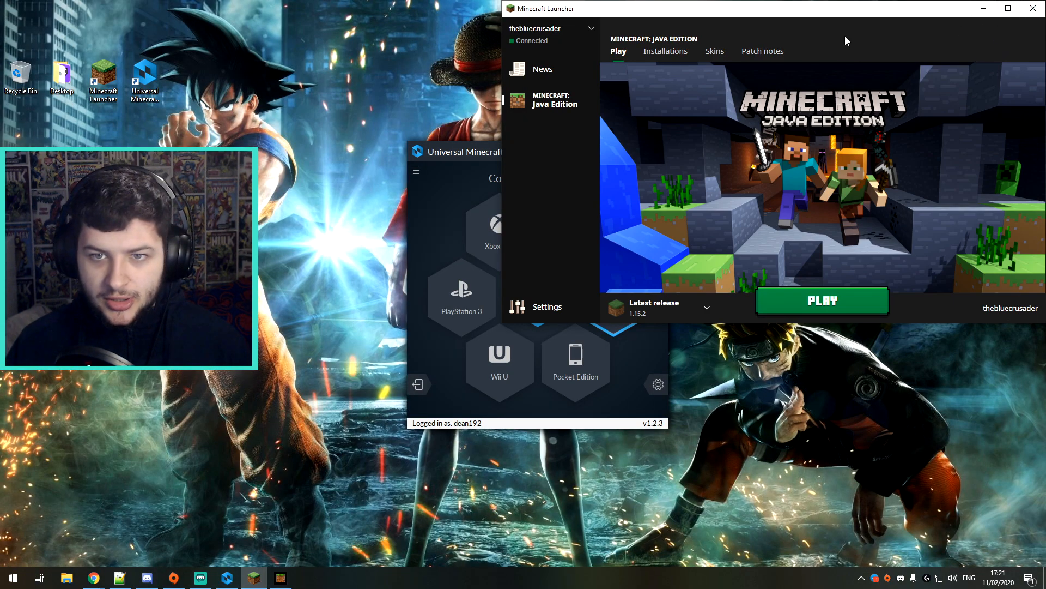
pyautogui.doubleClick(732, 12)
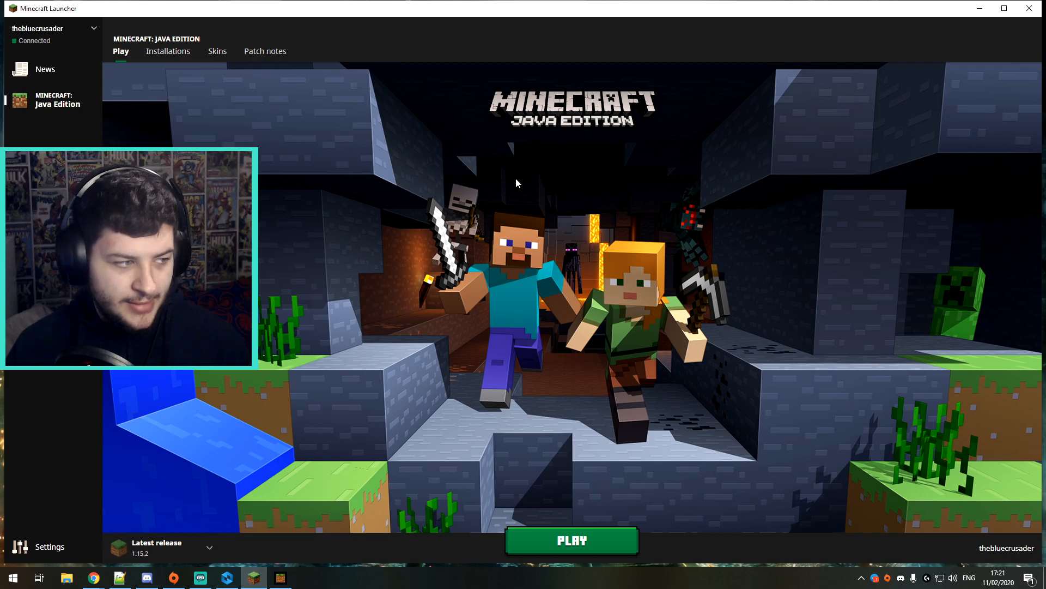
pyautogui.click(565, 539)
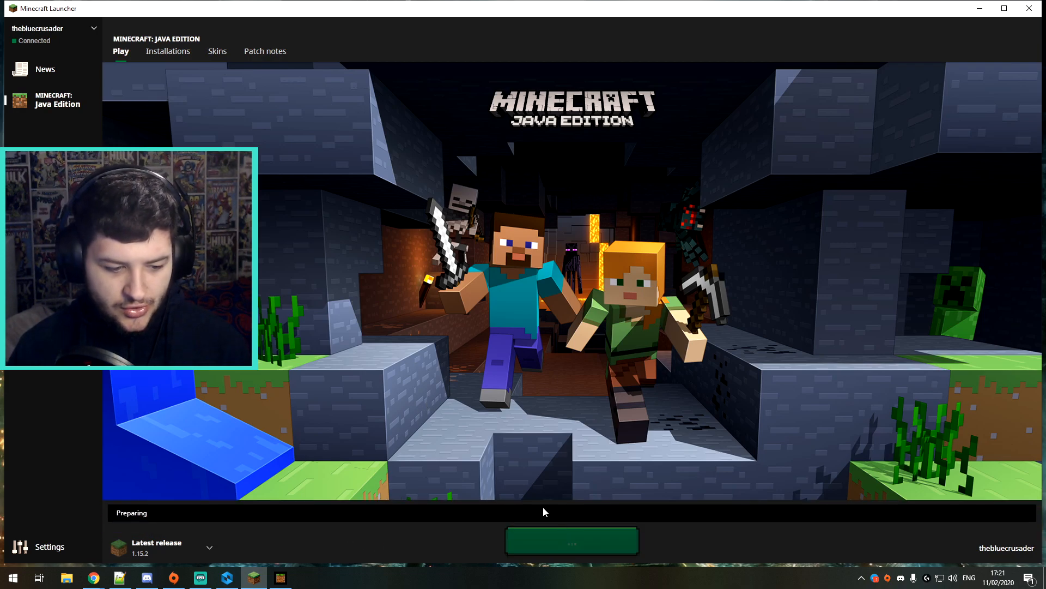
pyautogui.click(980, 8)
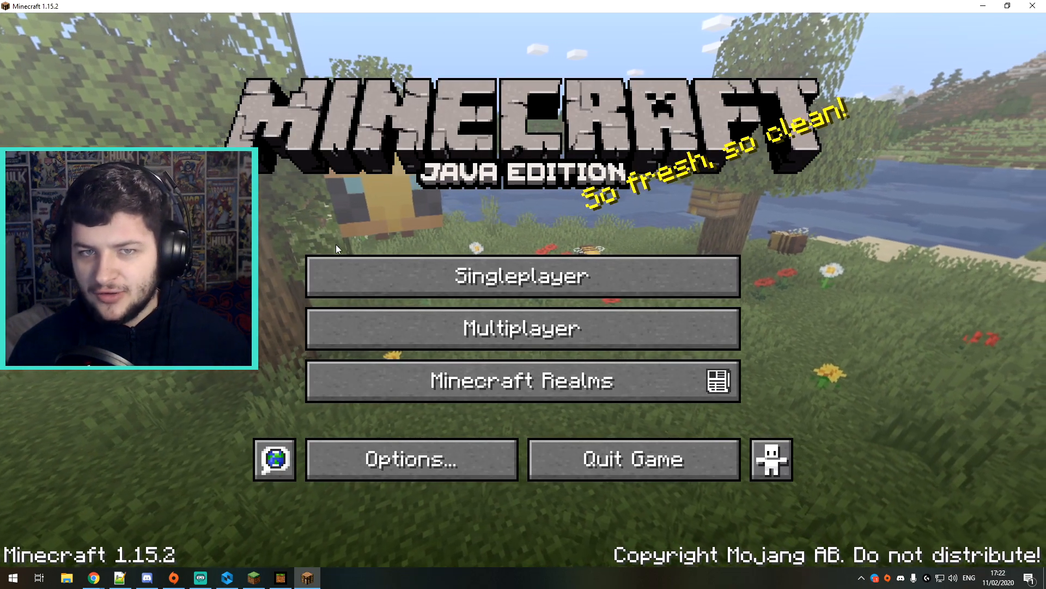
# Step: Load the singleplayer world Coastal Village10 in Java Edition without making a backup
pyautogui.click(474, 282)
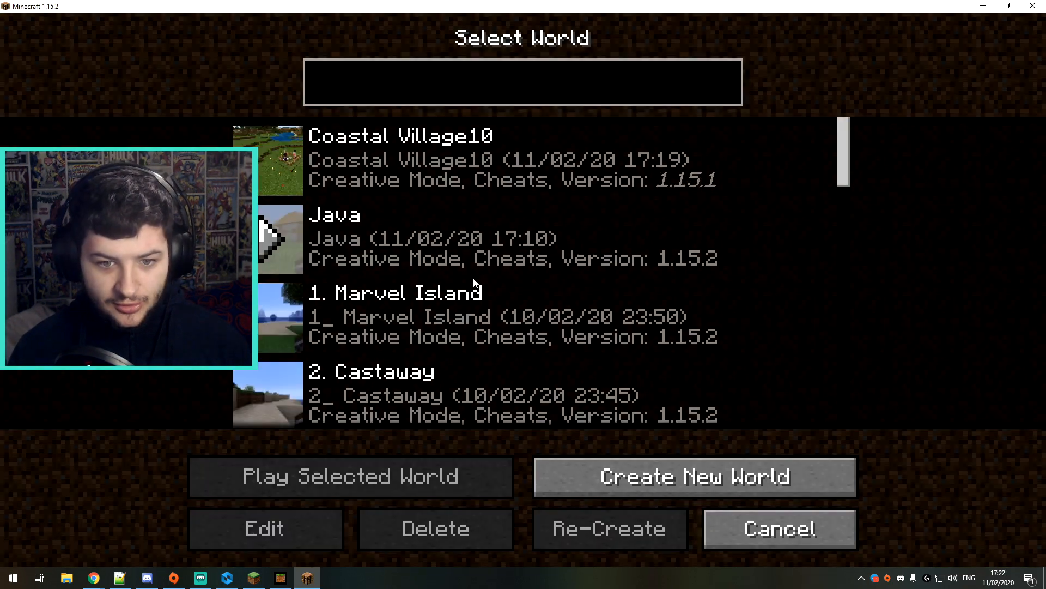
pyautogui.click(411, 182)
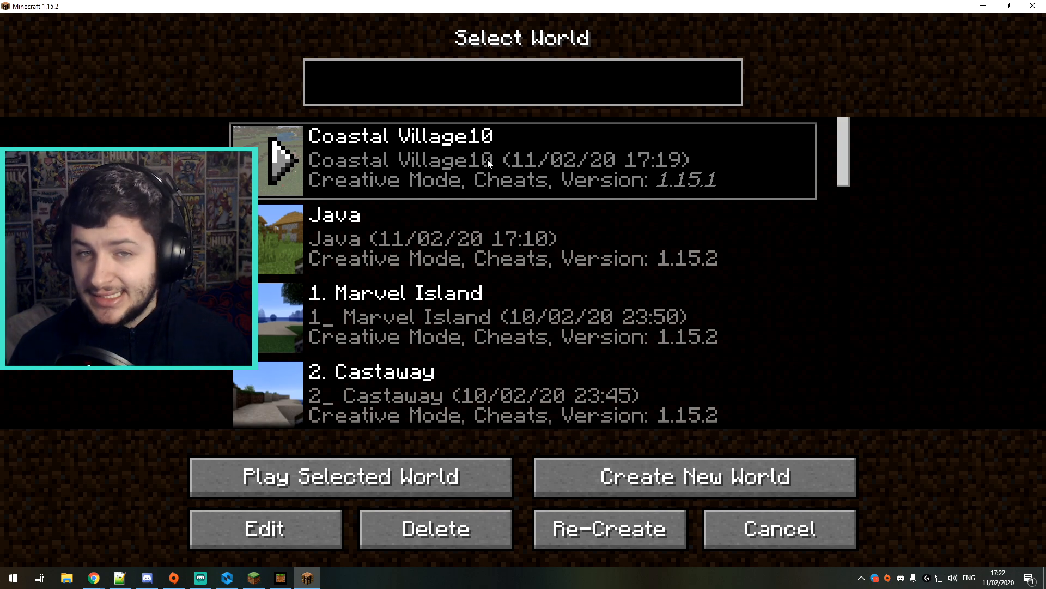
pyautogui.click(273, 158)
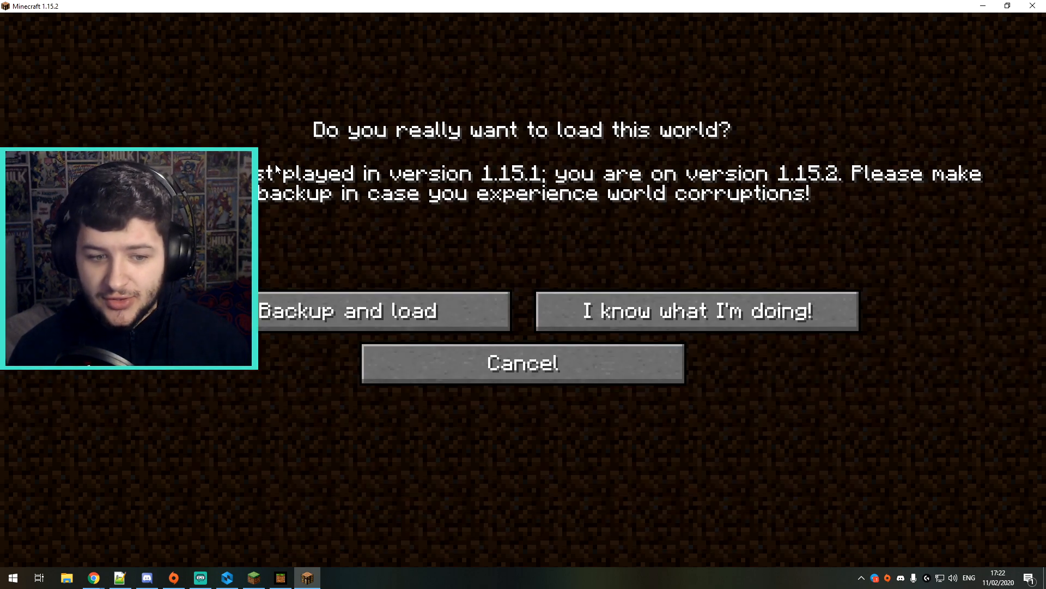
pyautogui.click(653, 304)
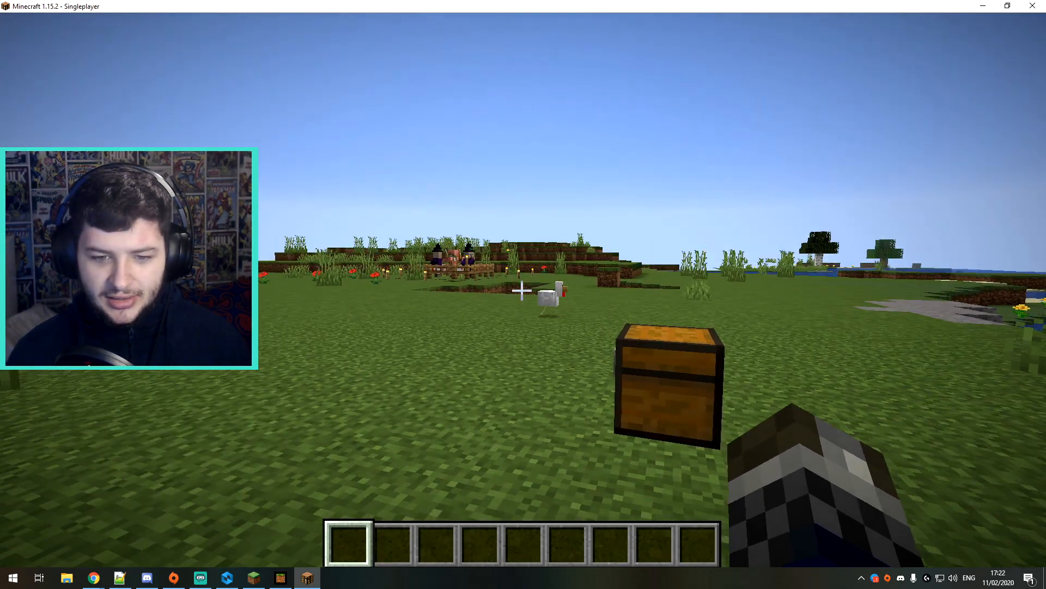
# Step: Fly to the fenced pen and examine the converted fences, torches, redstone trail and mobs from close up and above
pyautogui.press('w')
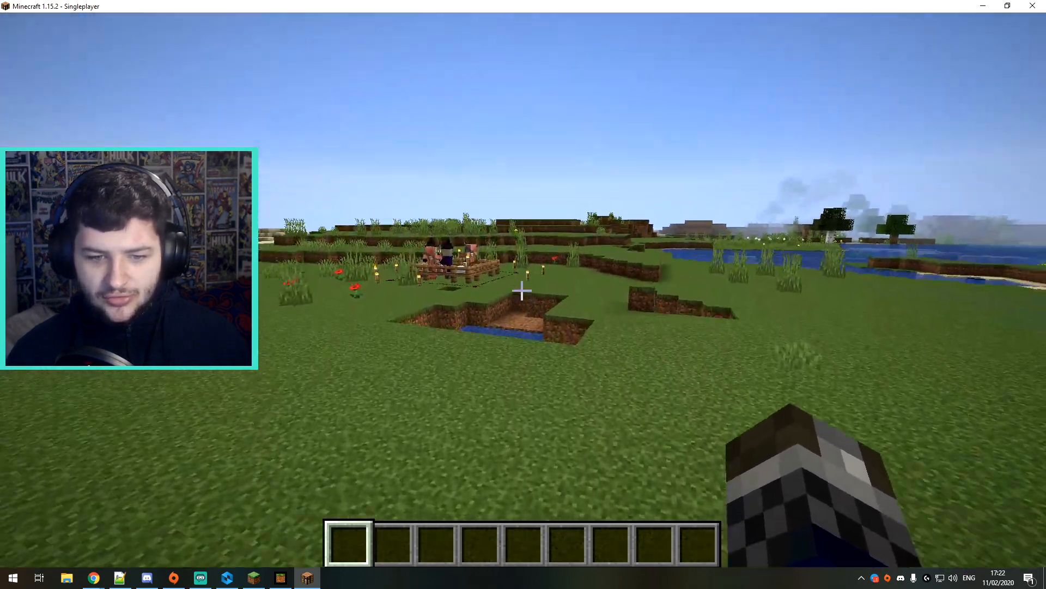
pyautogui.press('w')
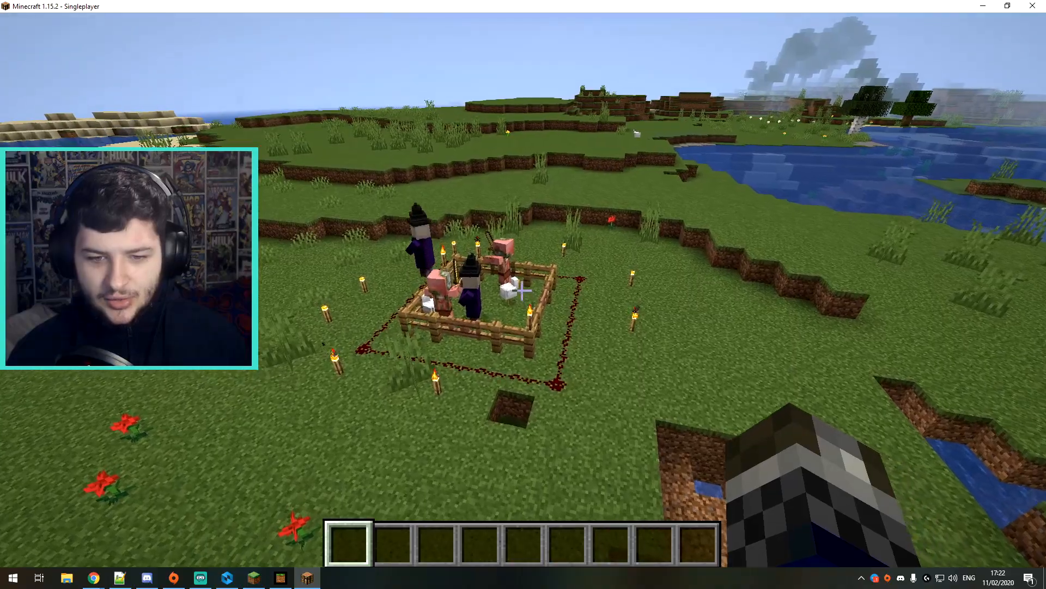
pyautogui.press('w')
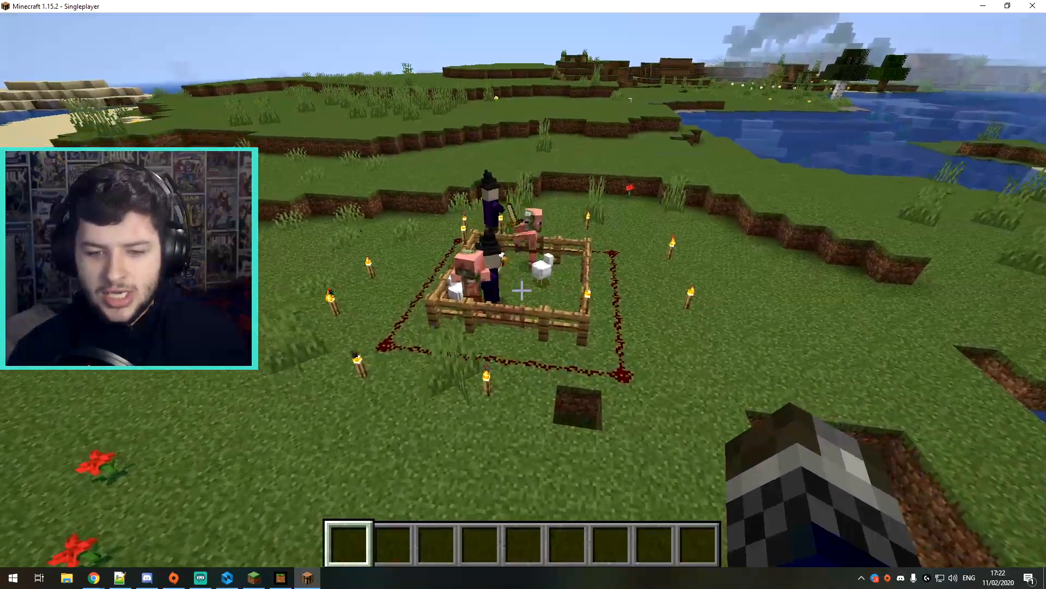
pyautogui.press('w')
pyautogui.press('d')
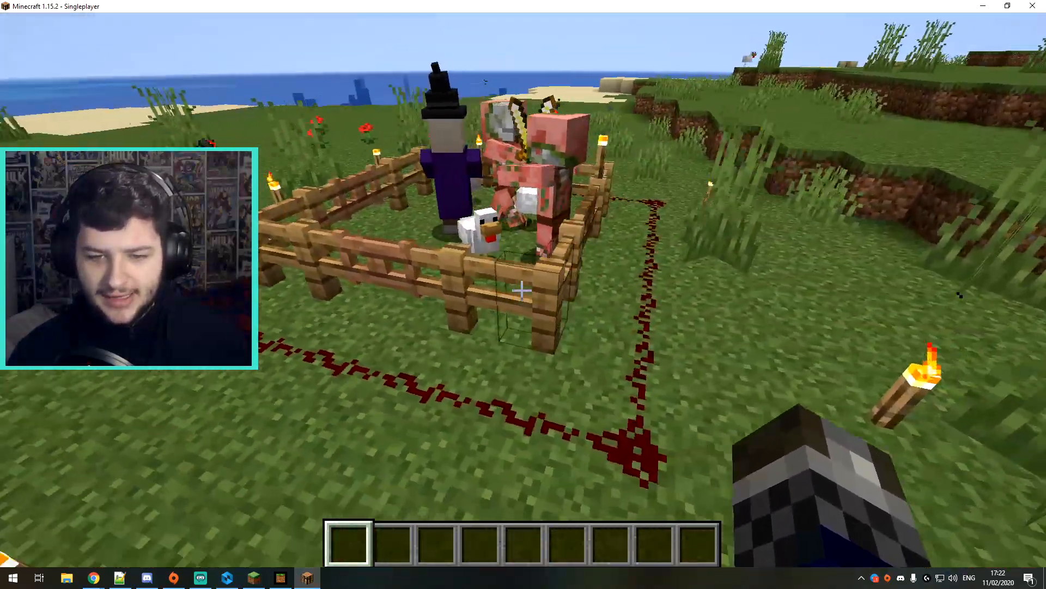
pyautogui.press('space')
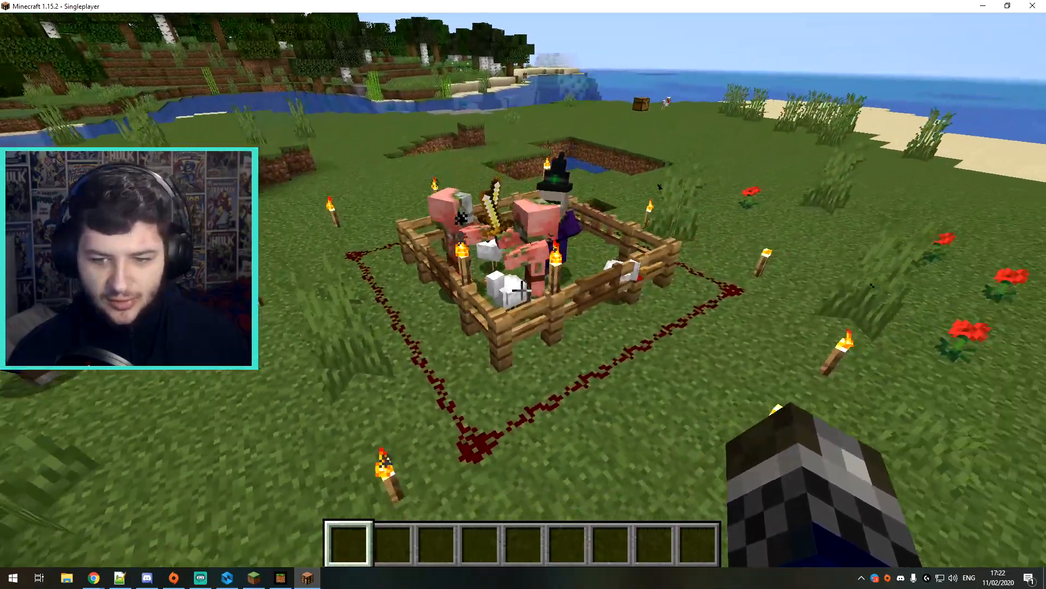
pyautogui.press('space')
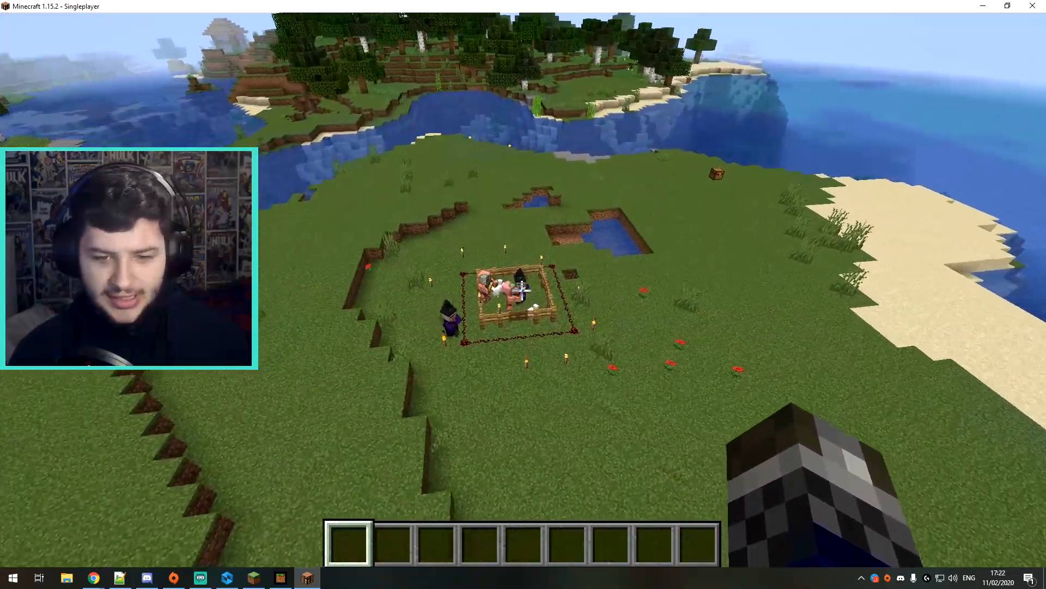
# Step: Set the world time to 13000 with the time set command while above the fenced pen
pyautogui.press('shift')
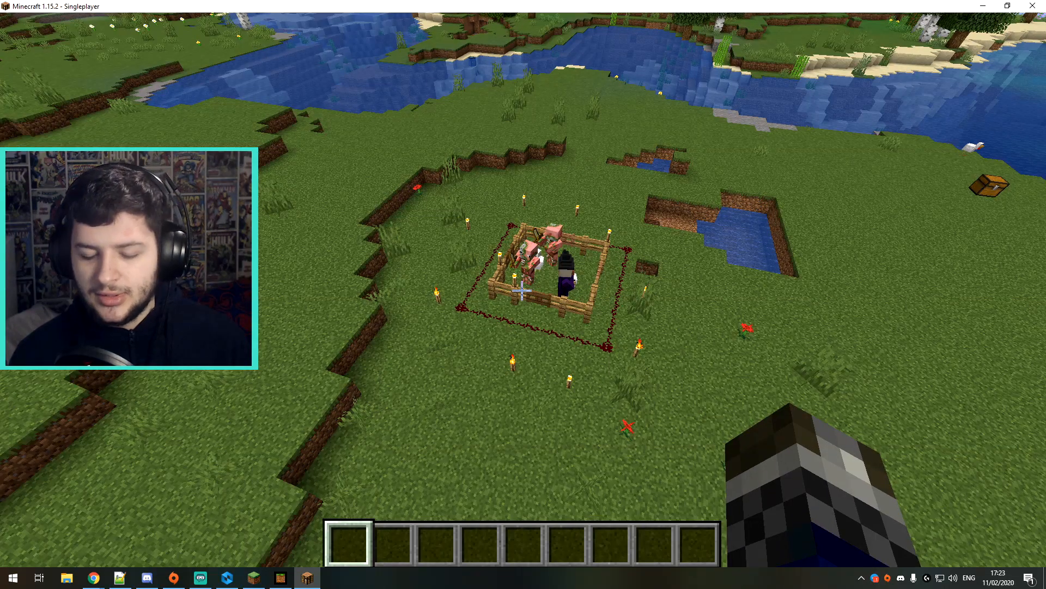
pyautogui.press('/')
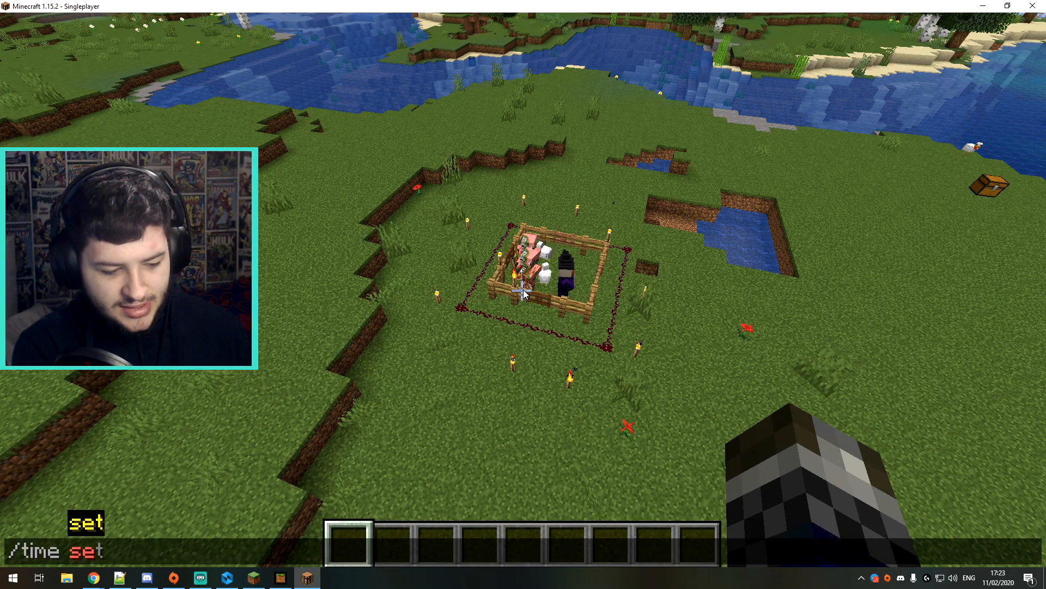
pyautogui.press('Return')
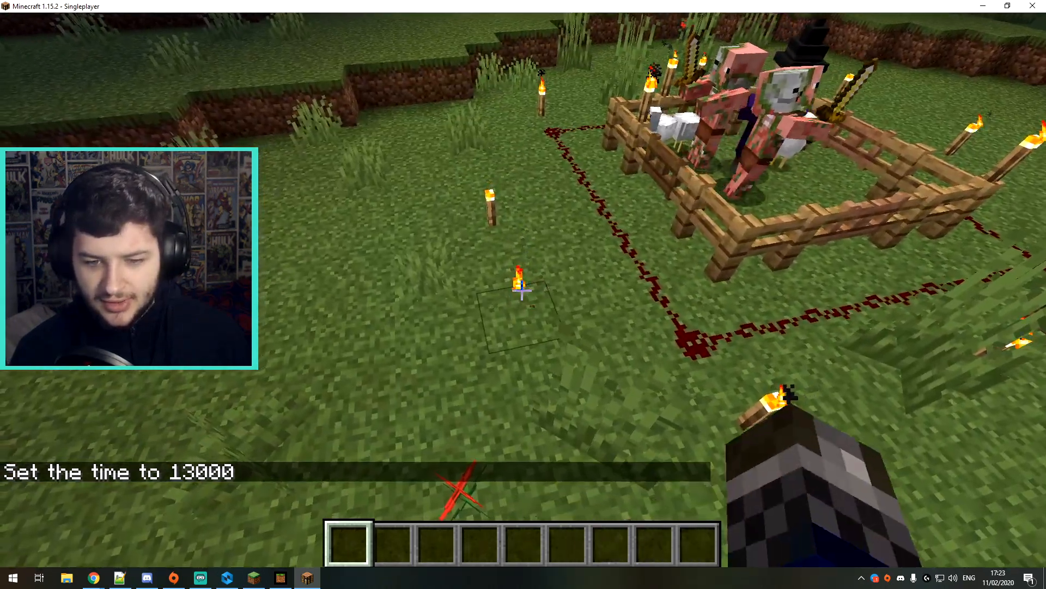
# Step: Circle the fenced pen and break the torches on the grass around the redstone trail and on the fence
pyautogui.press('w')
pyautogui.click(522, 290)
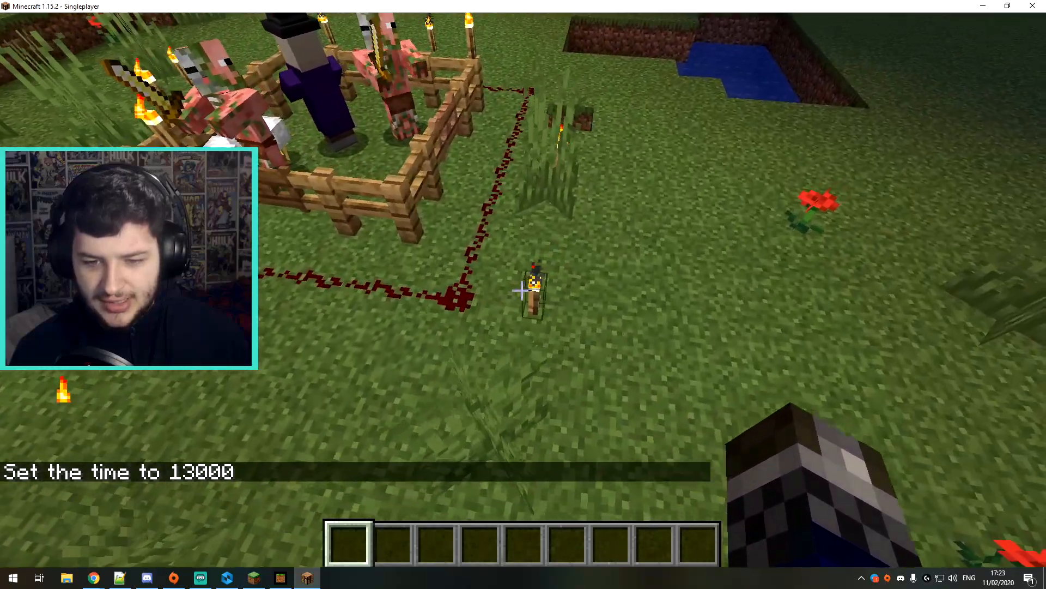
pyautogui.click(523, 291)
pyautogui.press('w')
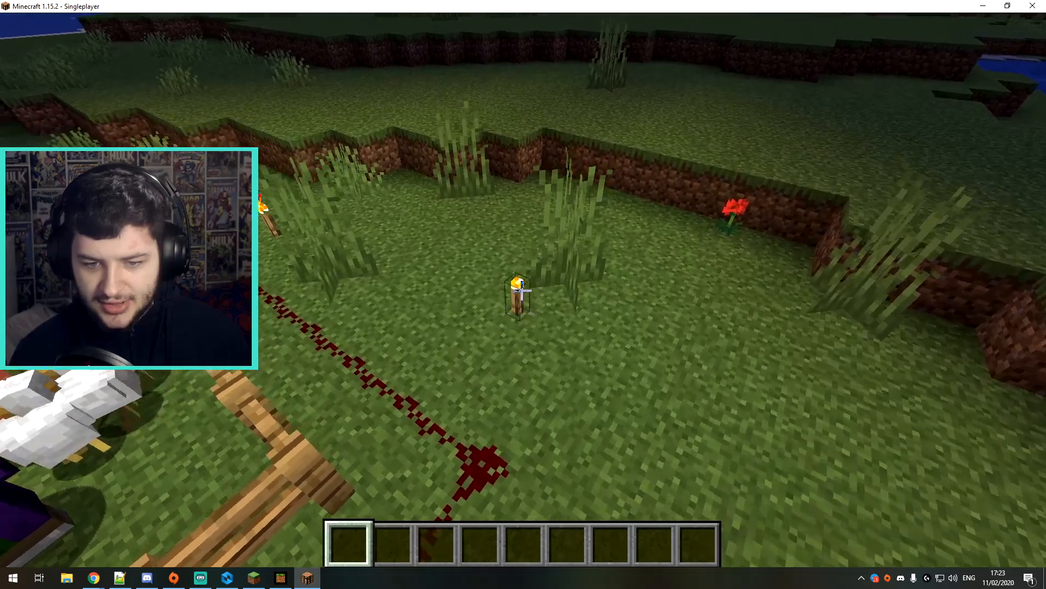
pyautogui.click(522, 291)
pyautogui.press('w')
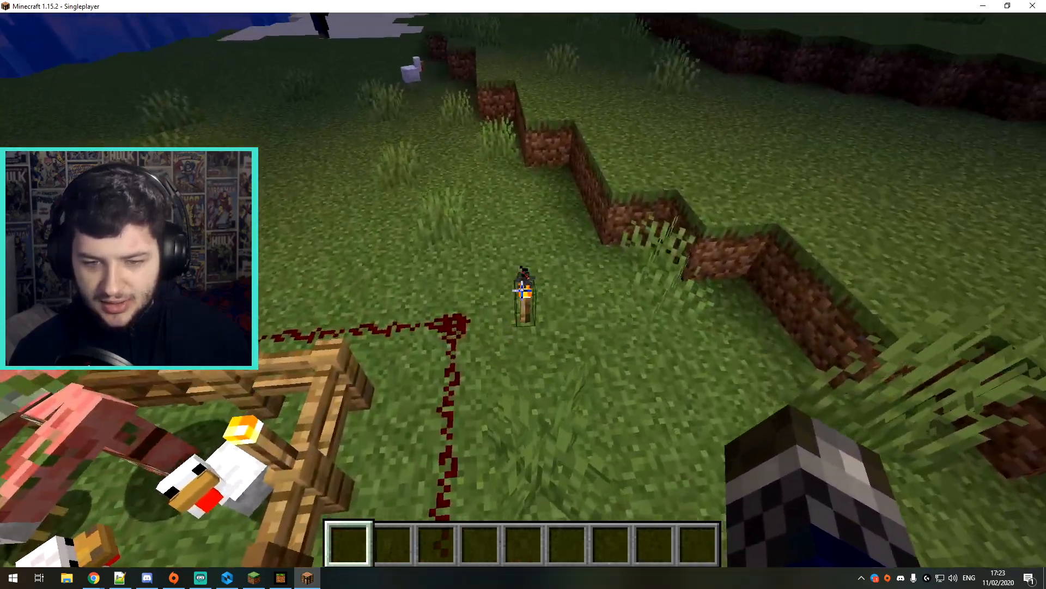
pyautogui.click(522, 290)
pyautogui.press('a')
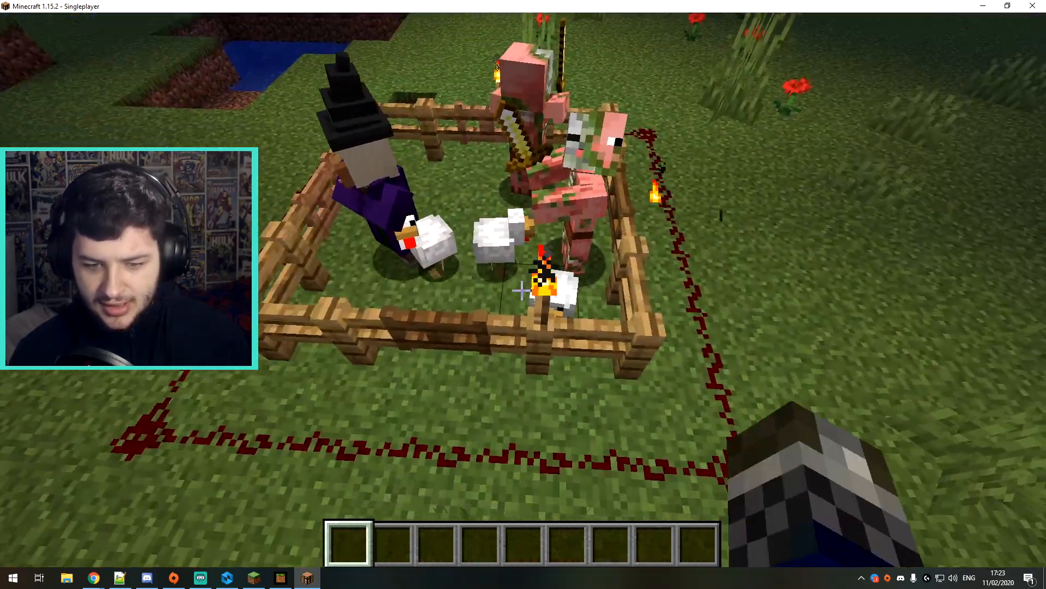
pyautogui.click(522, 290)
pyautogui.press('w')
pyautogui.press('w')
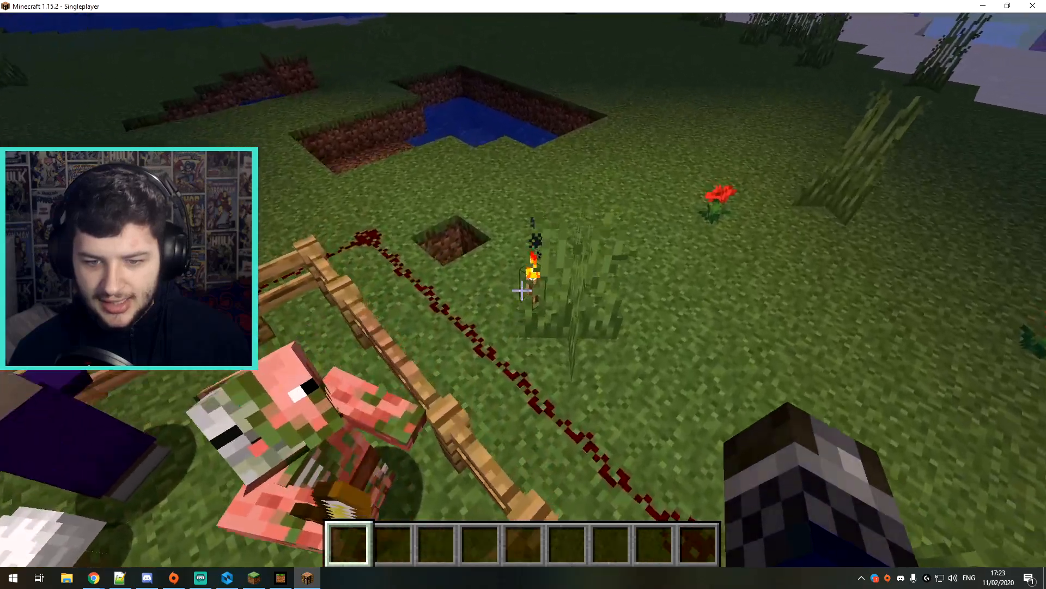
pyautogui.click(522, 291)
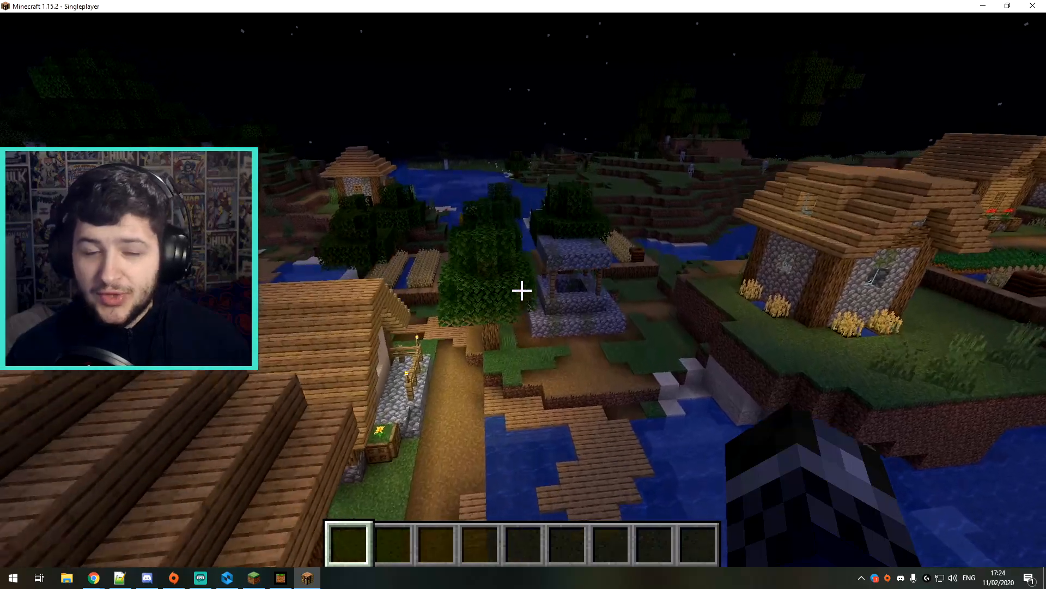
# Step: Fly over the village and across the water to examine the converted terrain and coastline at night
pyautogui.press('w')
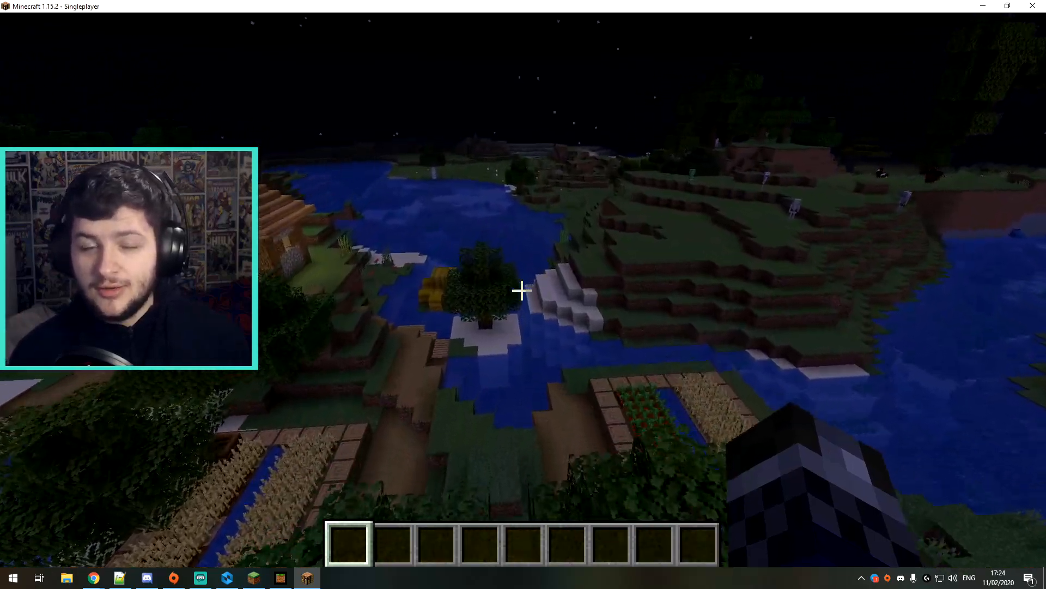
pyautogui.press('w')
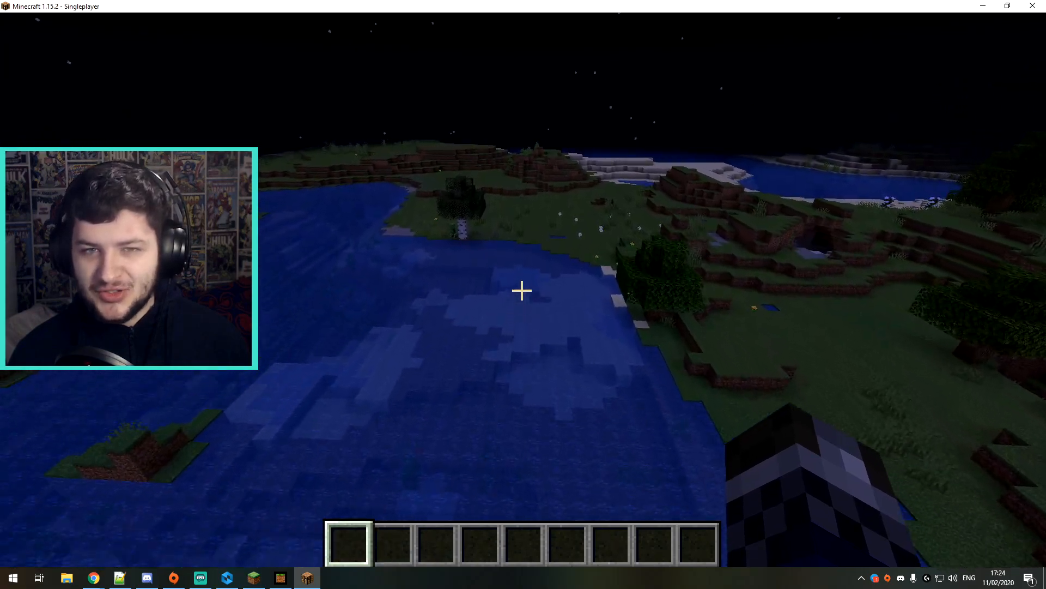
pyautogui.press('w')
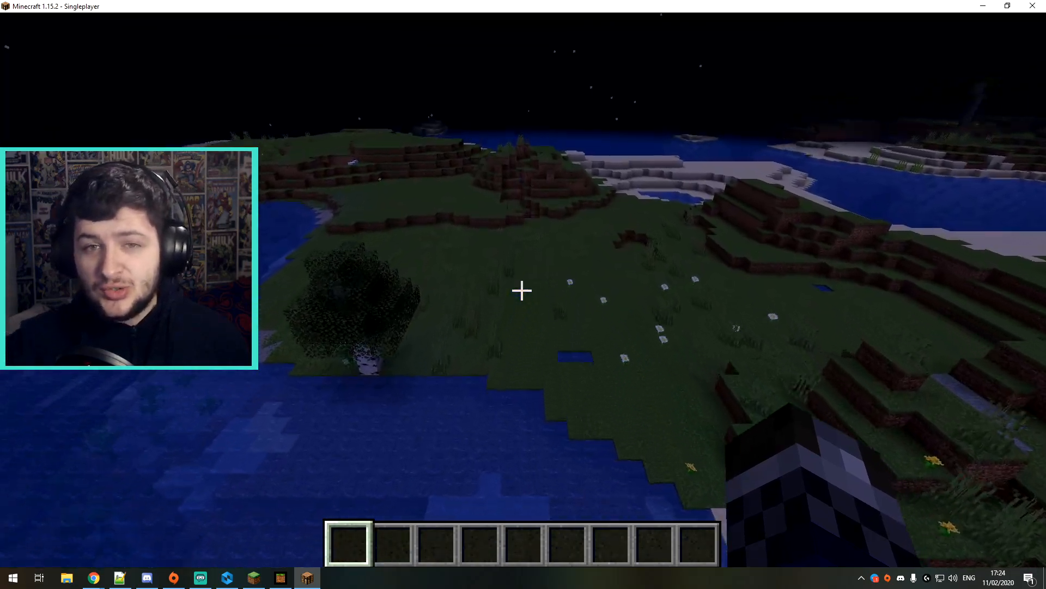
pyautogui.press('w')
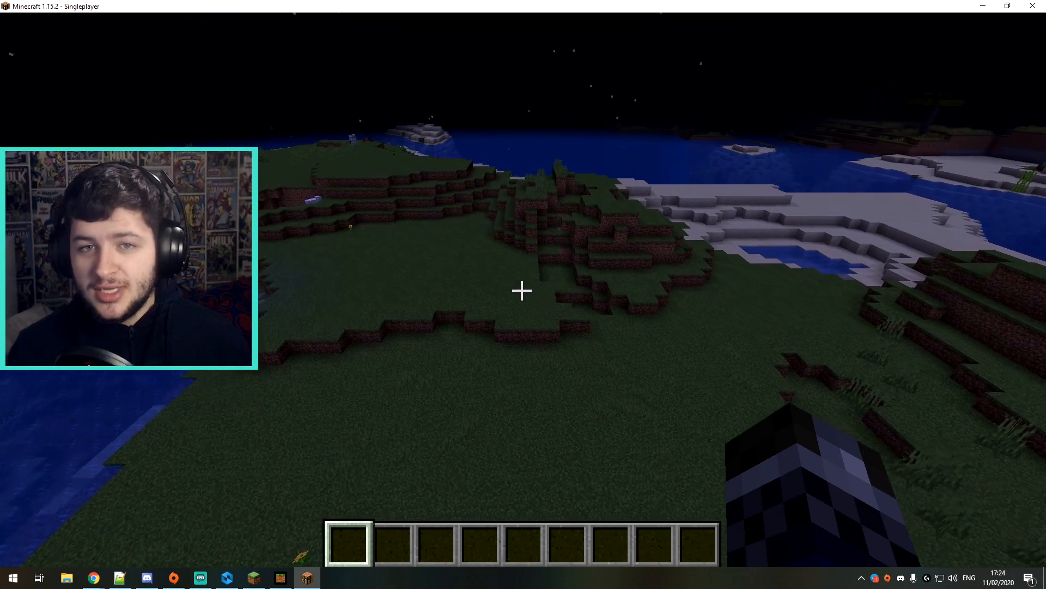
pyautogui.press('w')
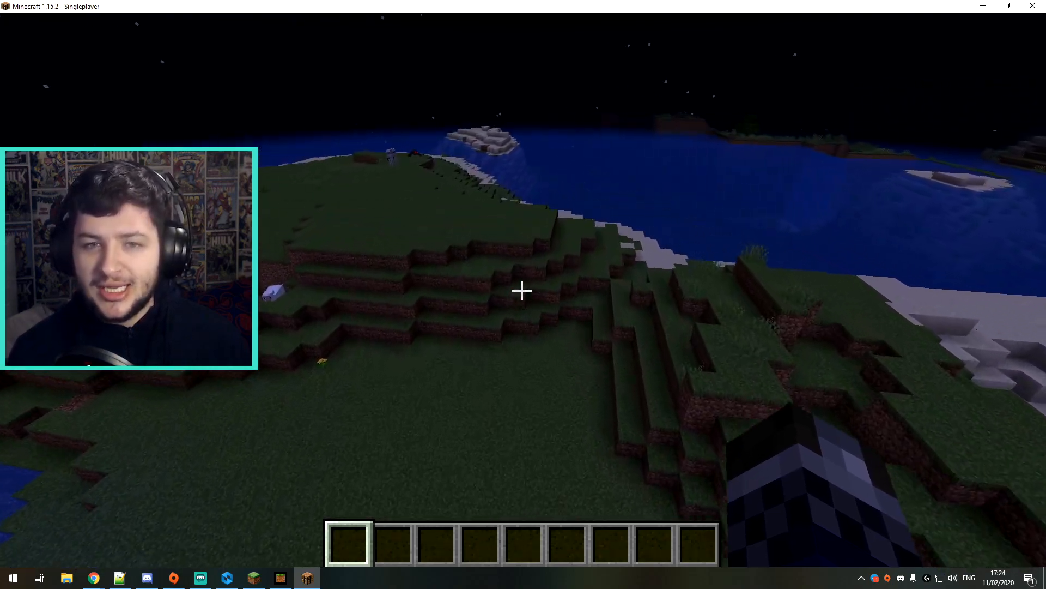